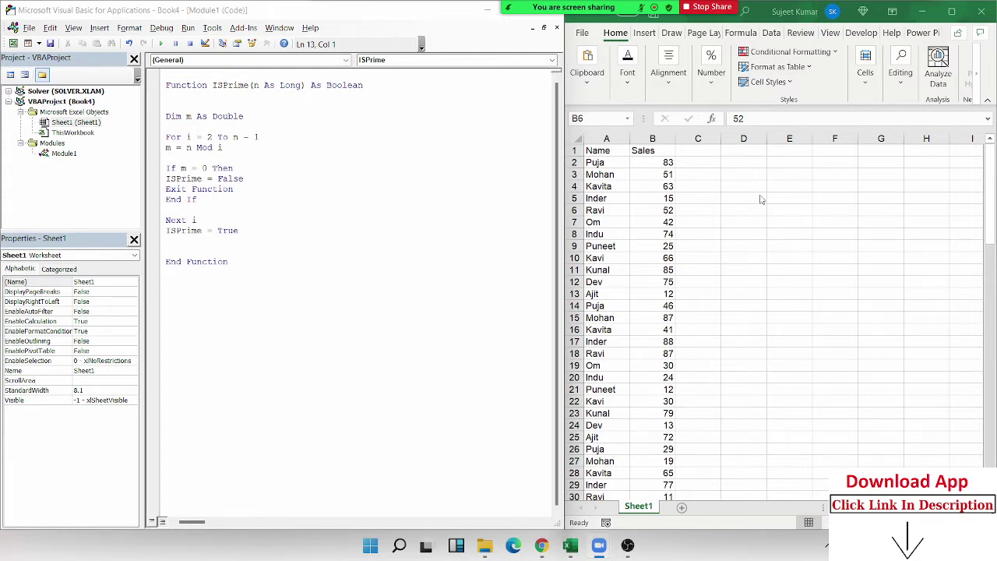
Open and then close the meeting's participant list
mouse_move(360, 6)
click(824, 543)
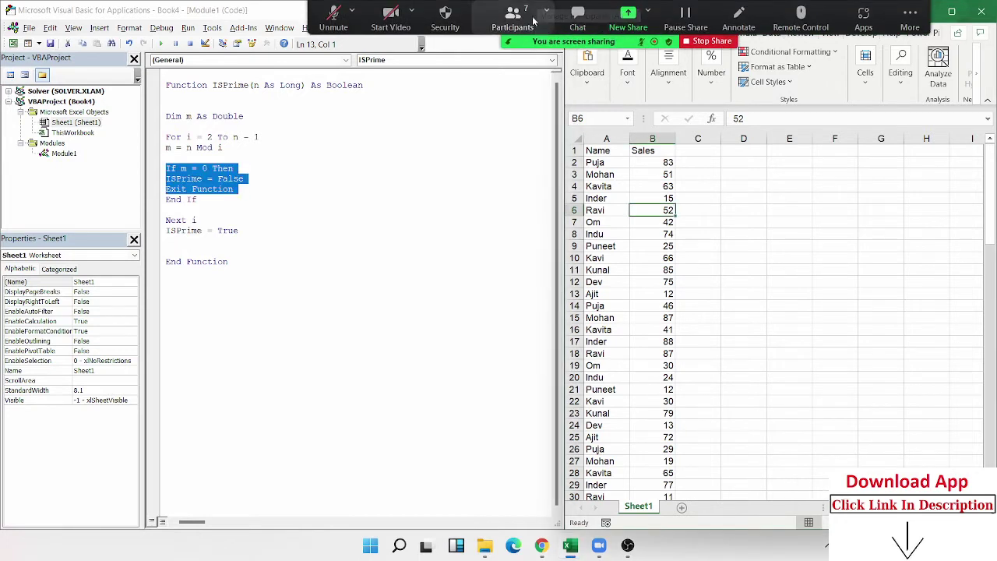
click(512, 14)
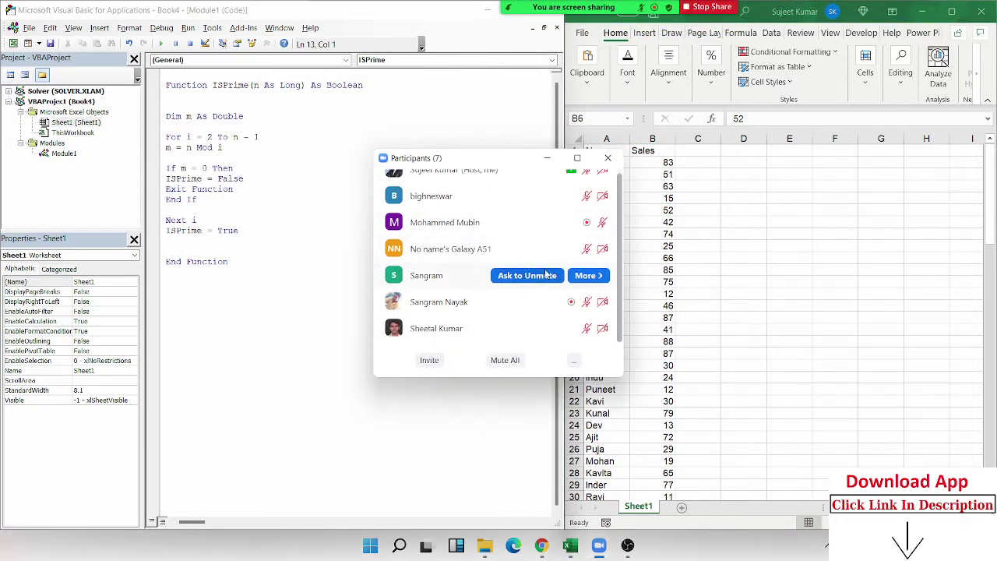
click(607, 159)
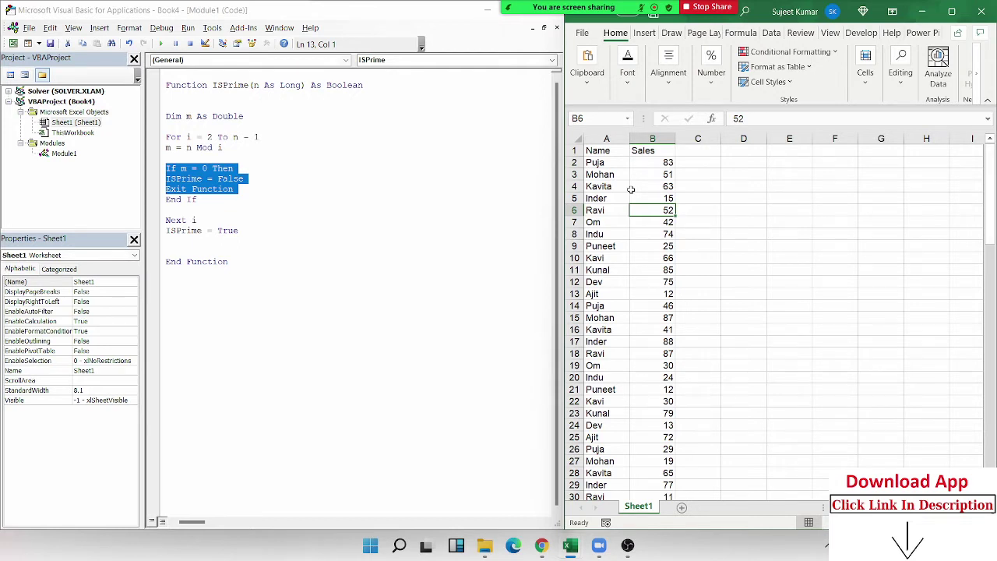
Enter the lookup name Puja in cell D3
click(761, 186)
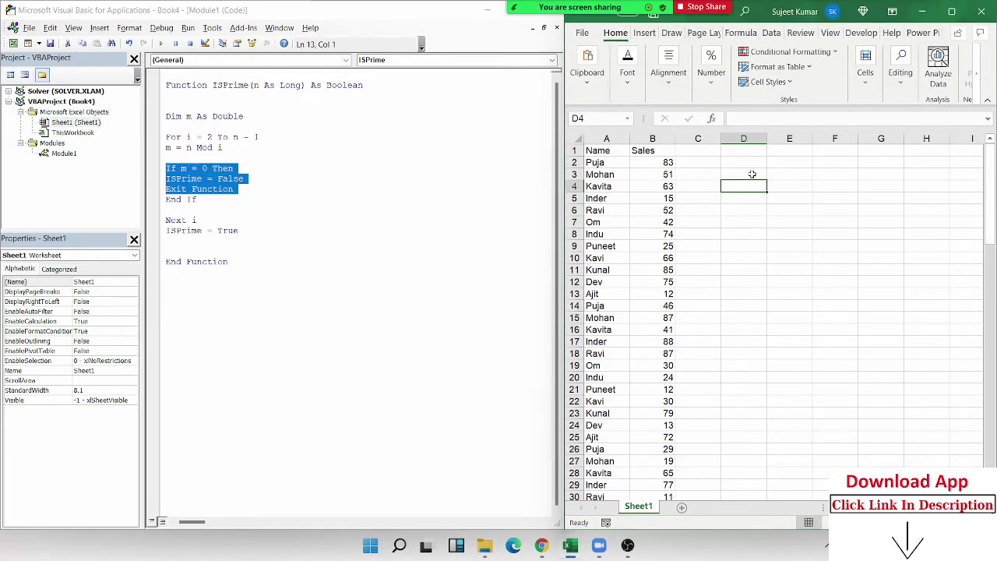
click(751, 174)
text(Puja)
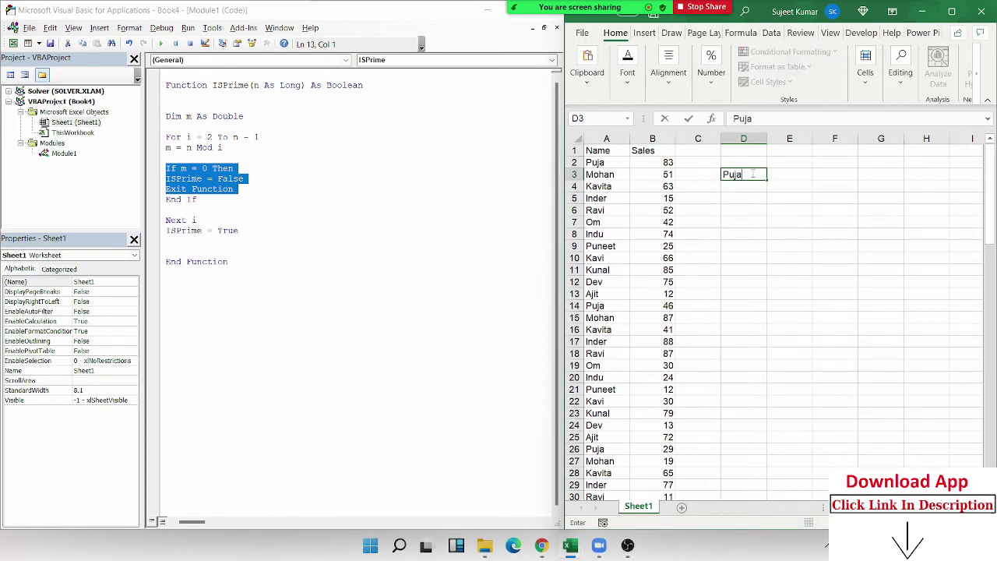
key(Tab)
In E3, enter =SUMIF(A:A,D3,B:B) to total Puja's sales, giving 398
text(=)
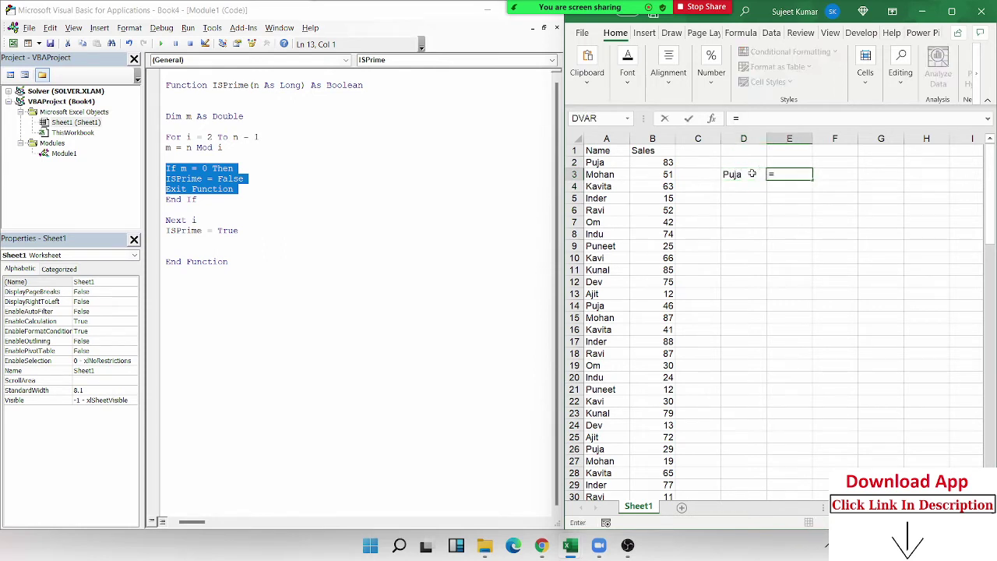
text(SUM()
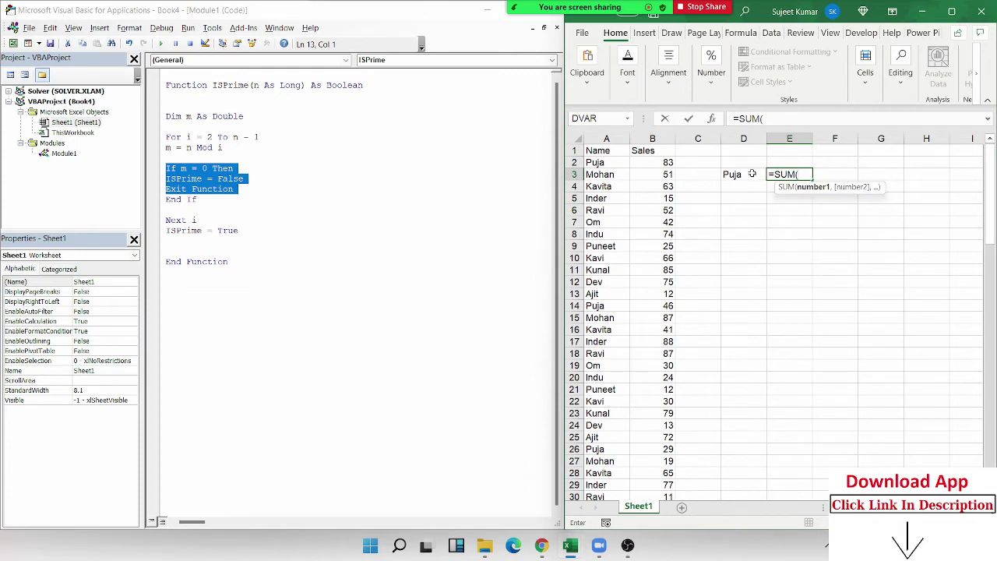
key(BackSpace)
key(Down)
key(Tab)
key(Left)
key(Left)
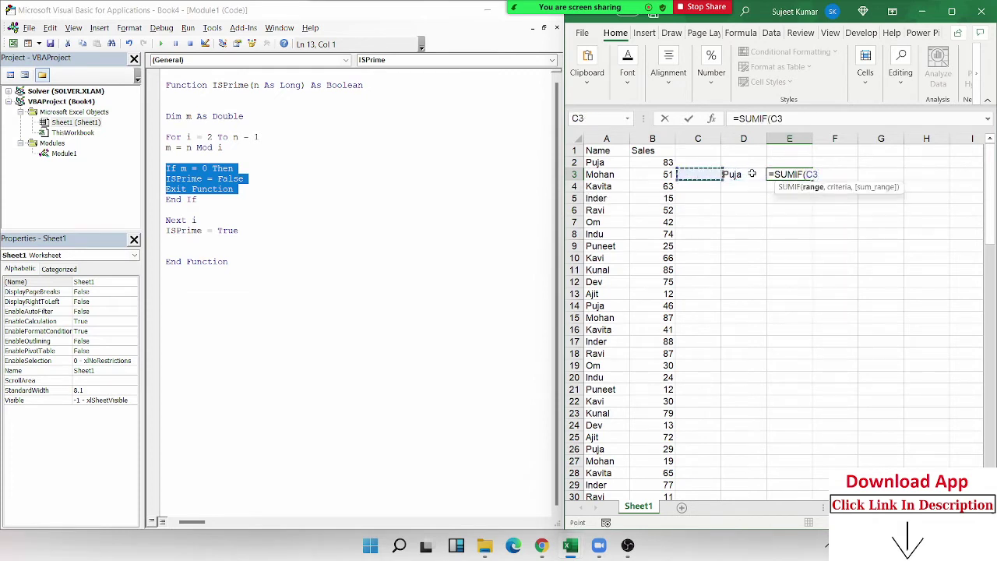
key(Left)
key(Left)
key(ctrl+space)
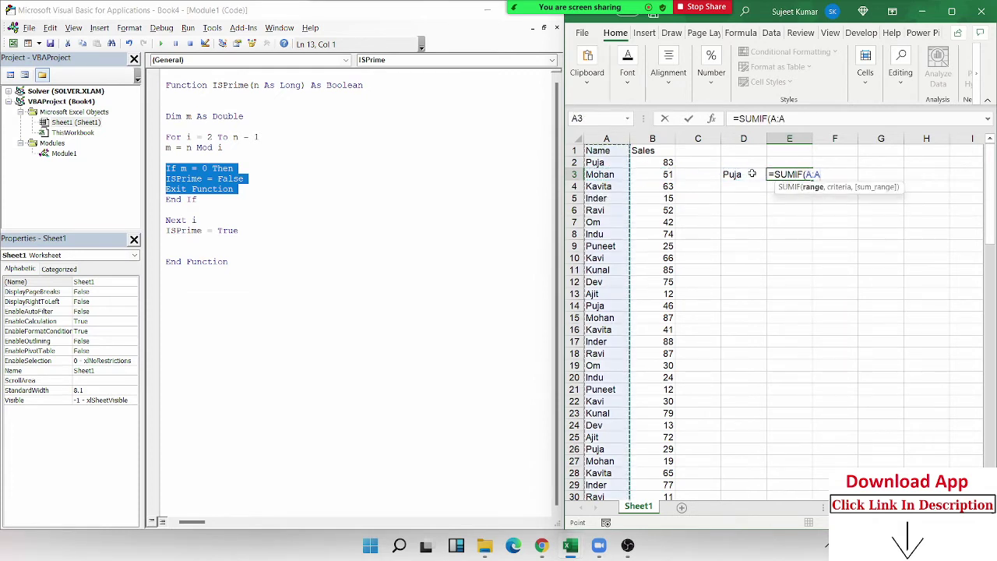
text(,)
key(Left)
text(,)
key(Left)
key(Left)
key(Left)
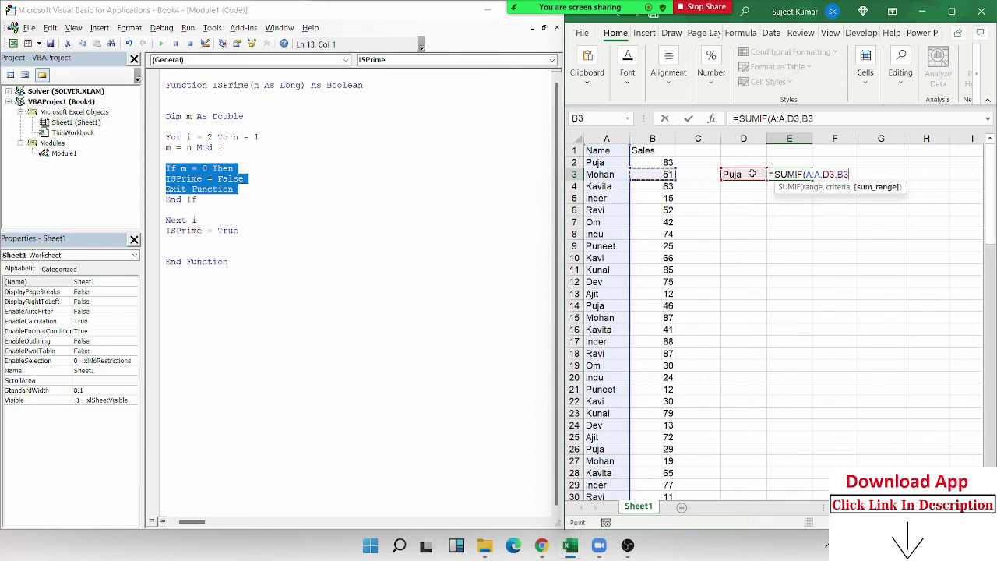
key(ctrl+space)
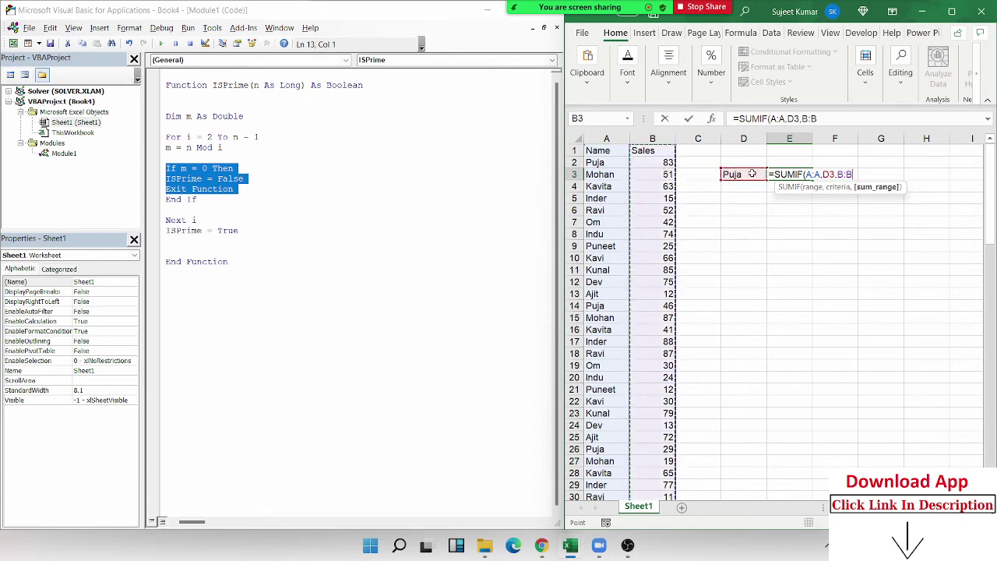
key(Return)
Move back to E3 to check the SUMIF formula, then down the empty column
key(Up)
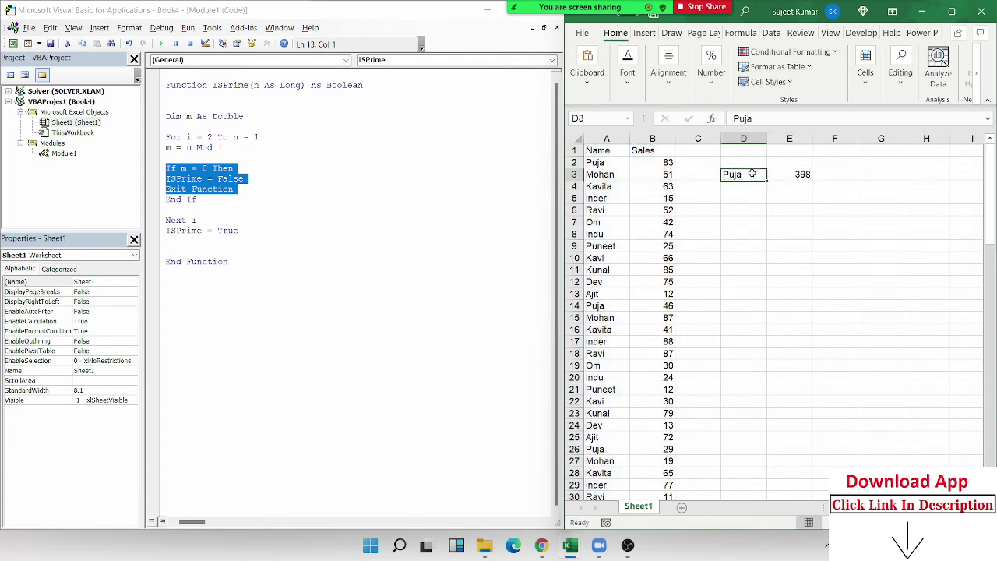
key(Right)
key(Down)
key(Left)
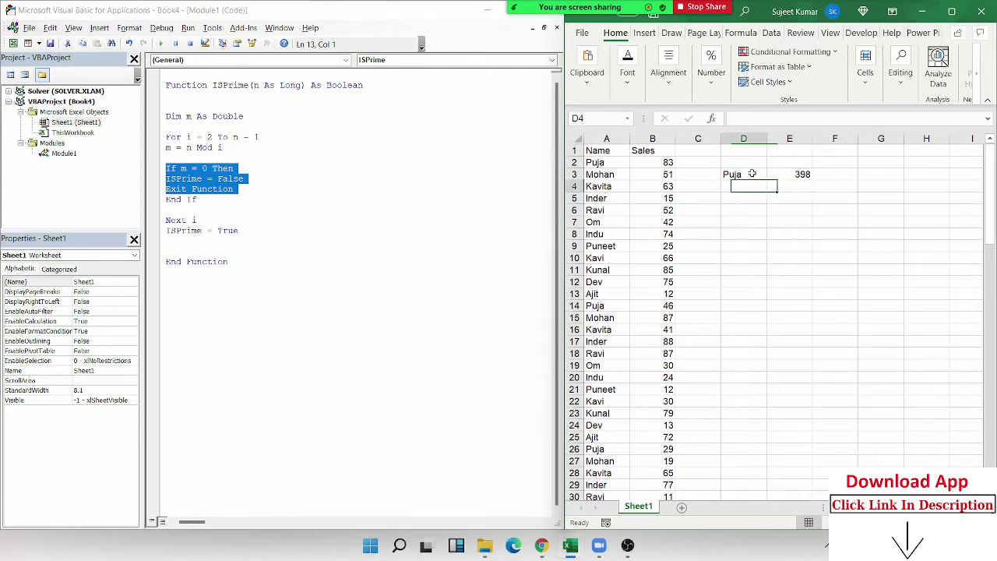
key(Down)
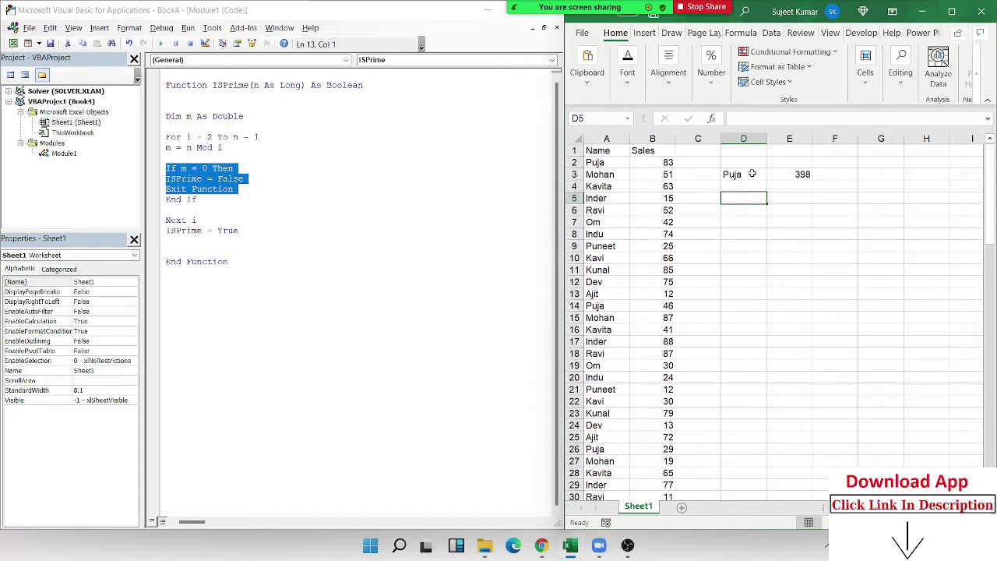
Replace E3's formula with =MAX(B:B), showing the overall maximum of 88
key(Up)
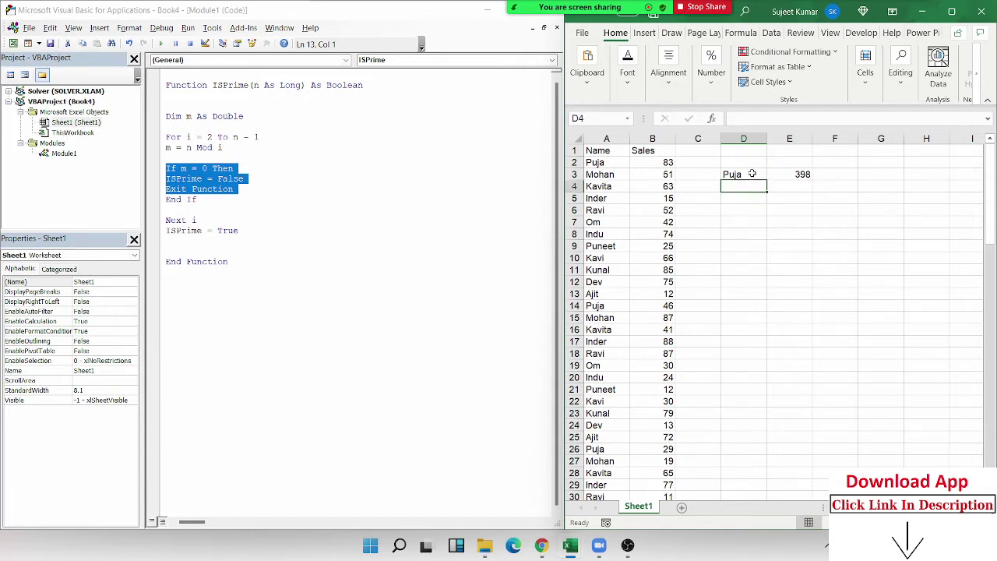
key(Right)
key(Up)
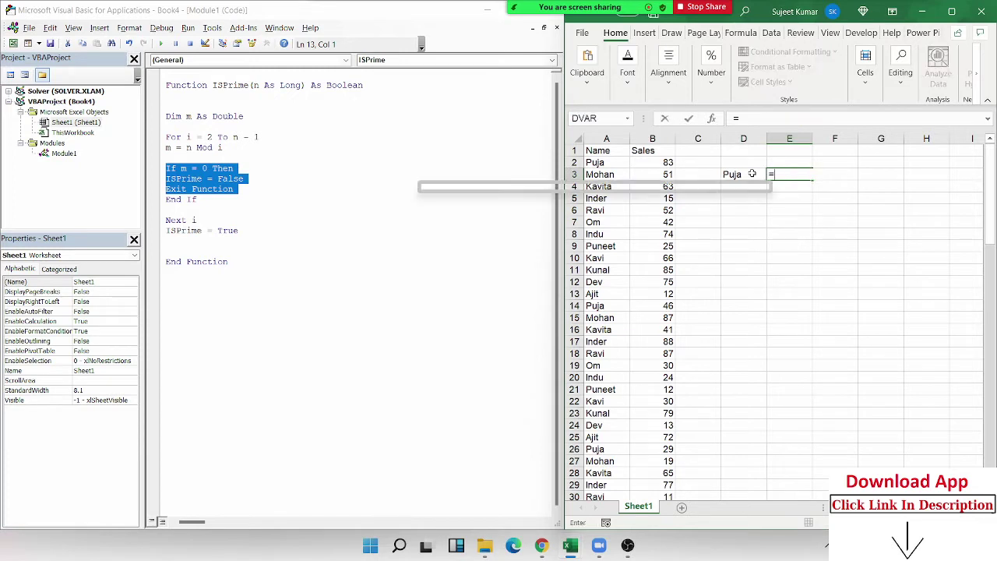
text(=MAX()
key(Left)
key(Left)
key(Left)
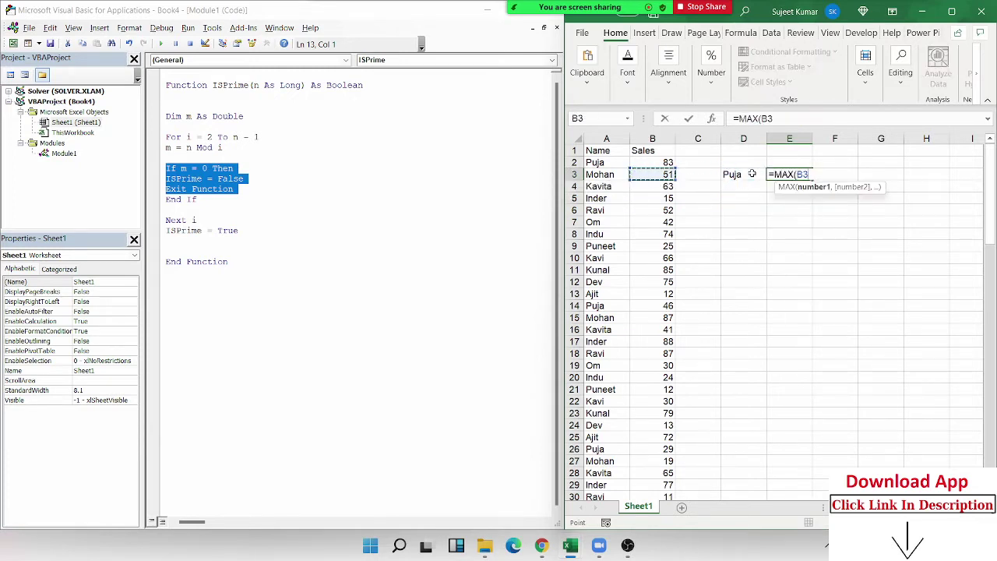
key(ctrl+space)
key(ctrl+Return)
key(Right)
In F3, enter =MAXIFS(B:B,A:A,D3) for Puja's maximum sale of 83
text(=)
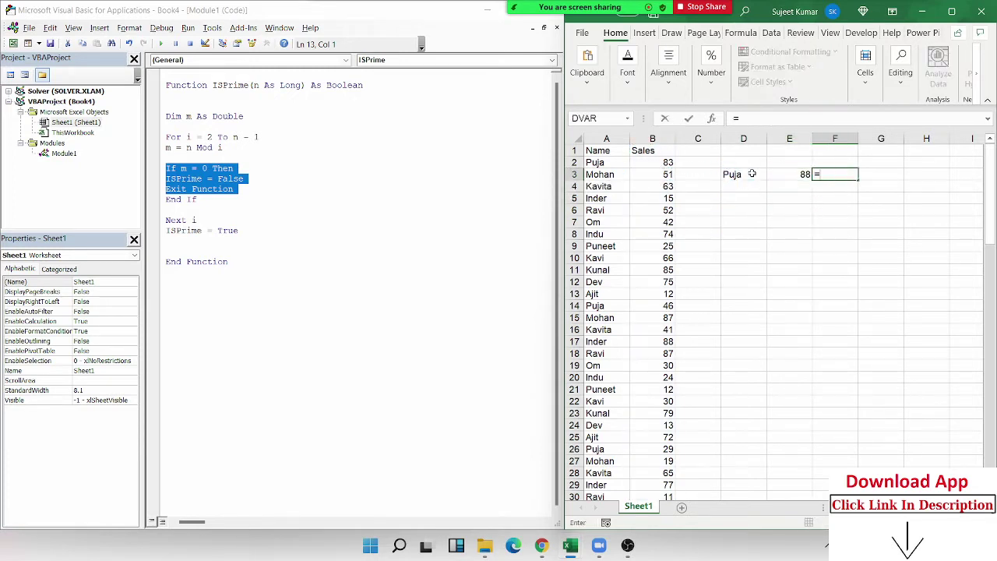
text(max)
key(Down)
key(Down)
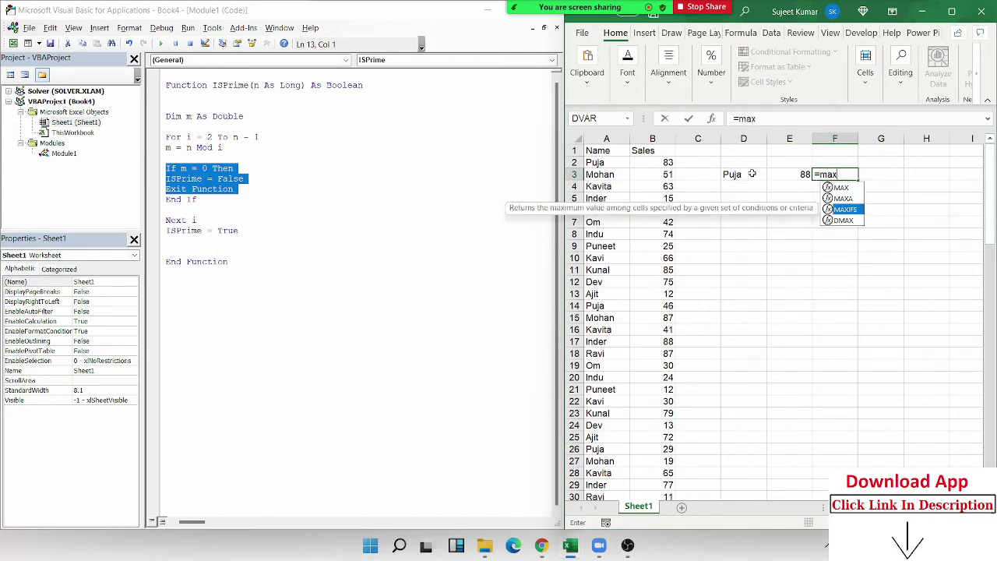
key(Tab)
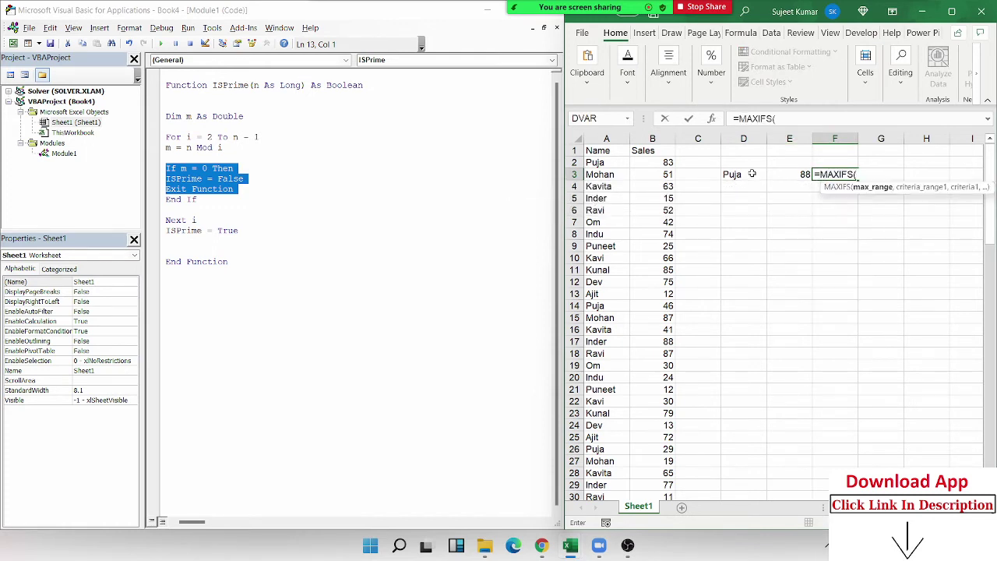
key(Left)
key(Left)
key(Left)
key(Left)
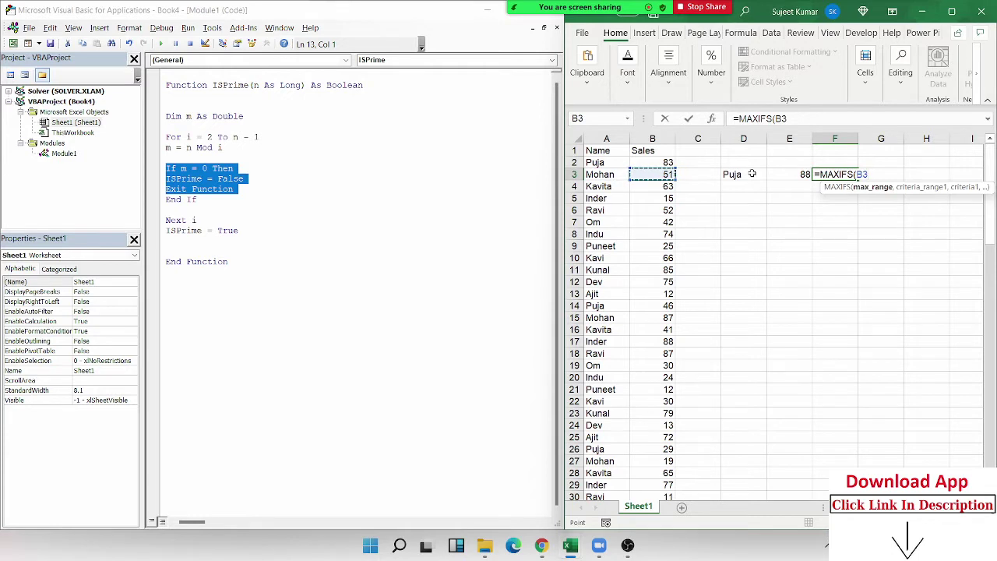
key(ctrl+space)
text(,)
key(Left)
key(Left)
key(Left)
key(Left)
key(Left)
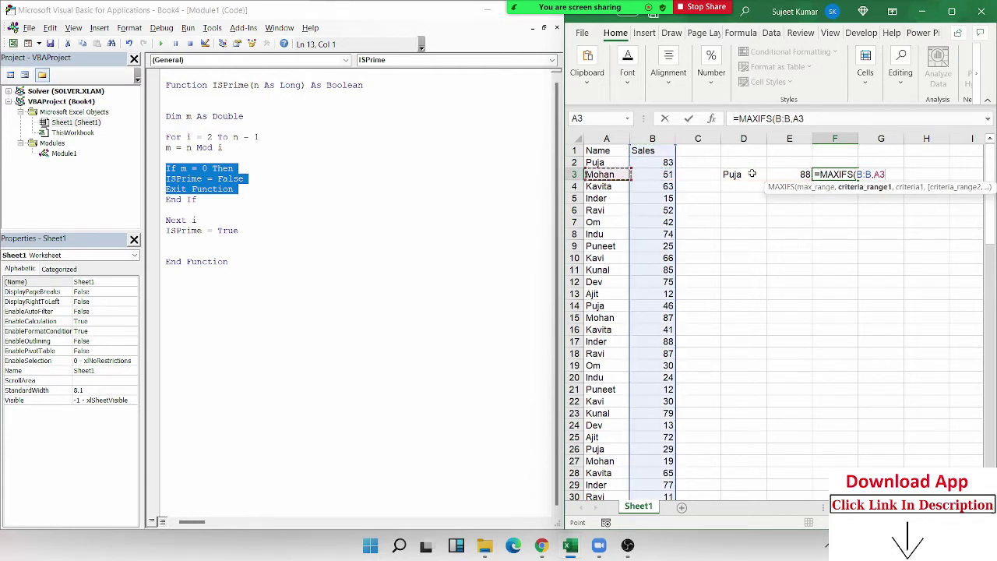
key(ctrl+space)
text(,)
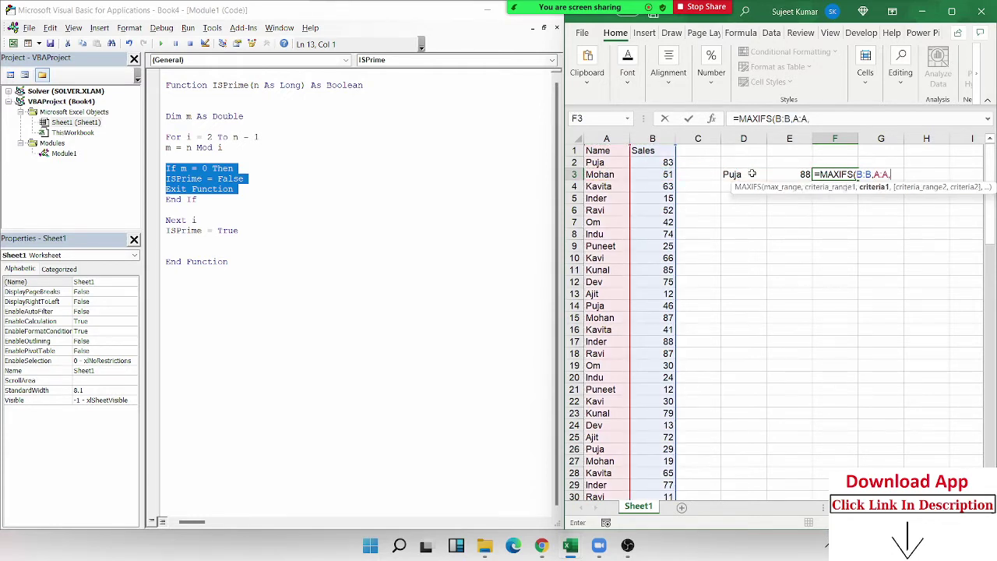
key(Left)
key(Left)
key(ctrl+Return)
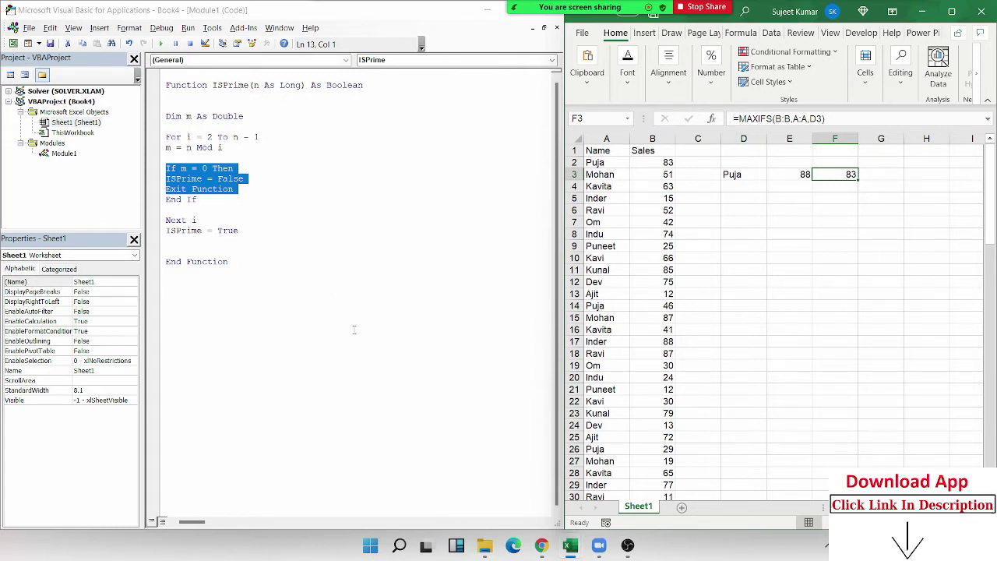
Below ISPrime, declare Function MXIF(n As Range, n As Variant, m As Range)
click(197, 287)
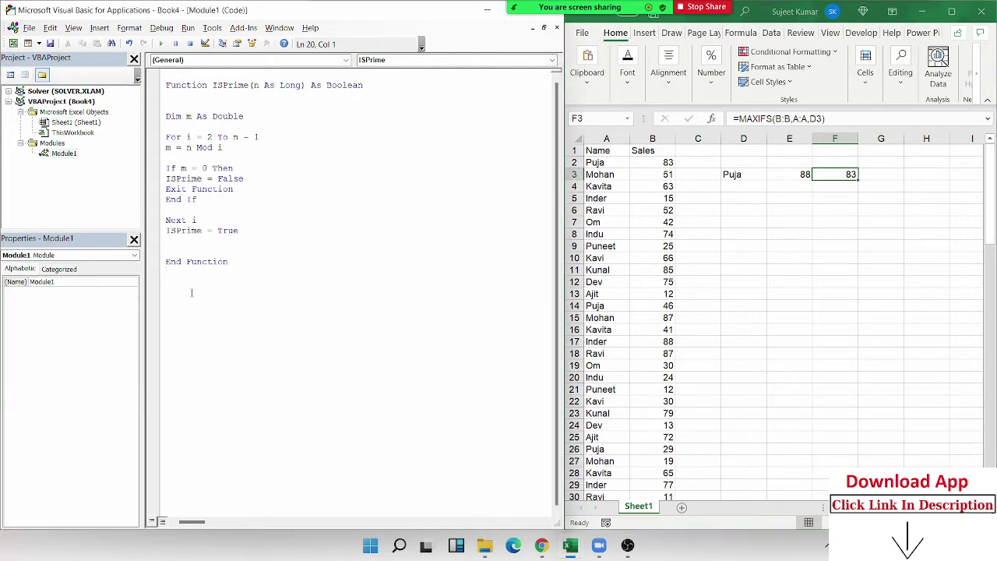
key(Return)
text(Fun)
text(ctio)
text(n )
text(MX)
text(IF)
text(()
text(nr)
text(ang)
text(e)
text(,n)
text(as v)
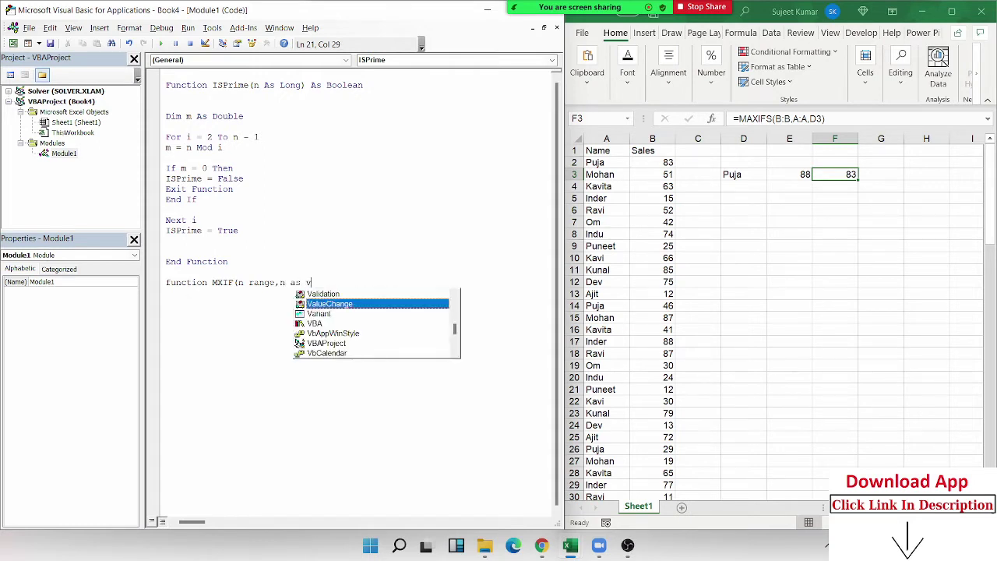
text(ar)
key(Tab)
text(m)
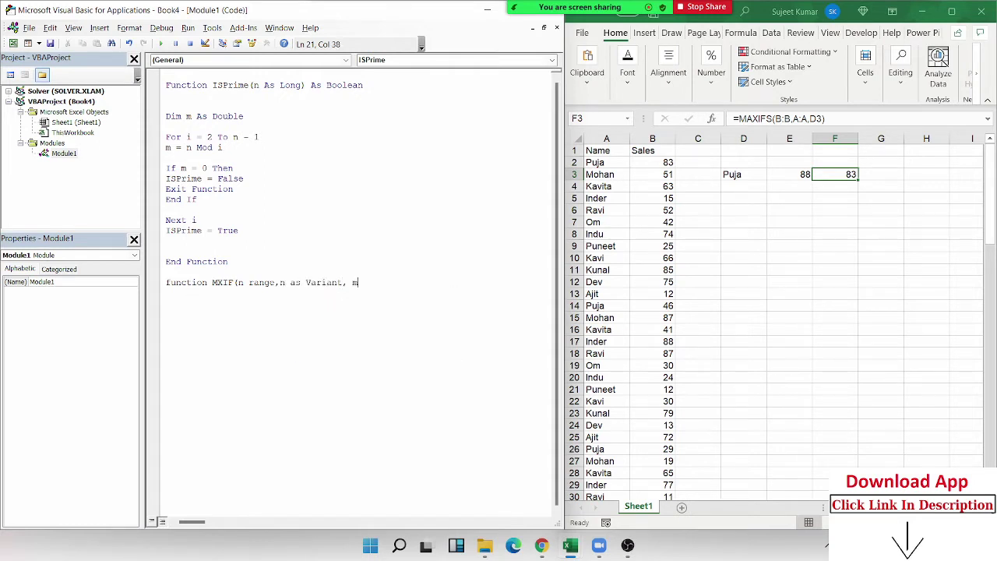
text(as )
text(rang)
key(Tab)
key(Return)
key(Return)
click(248, 282)
text(as Range)
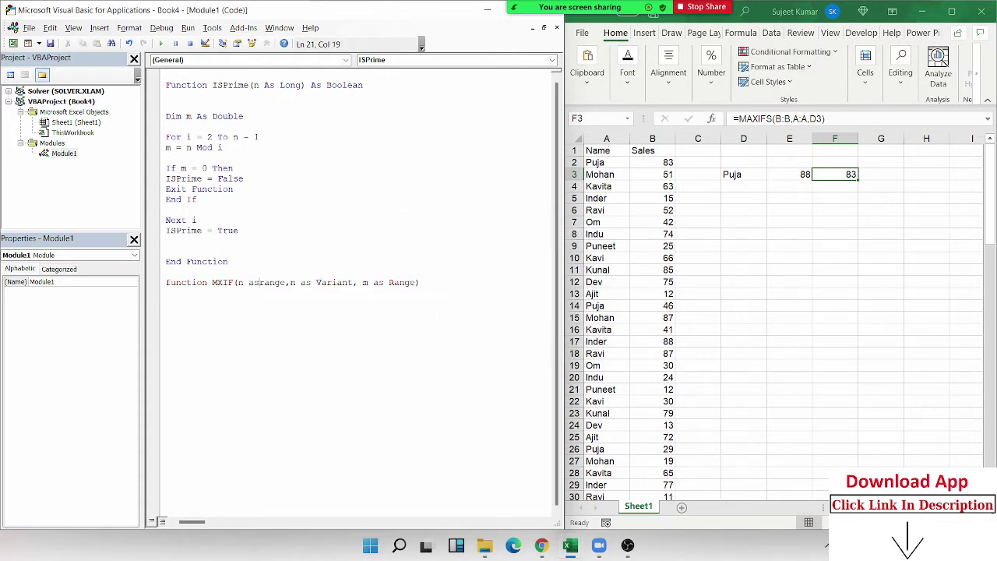
key(Down)
key(Up)
key(Escape)
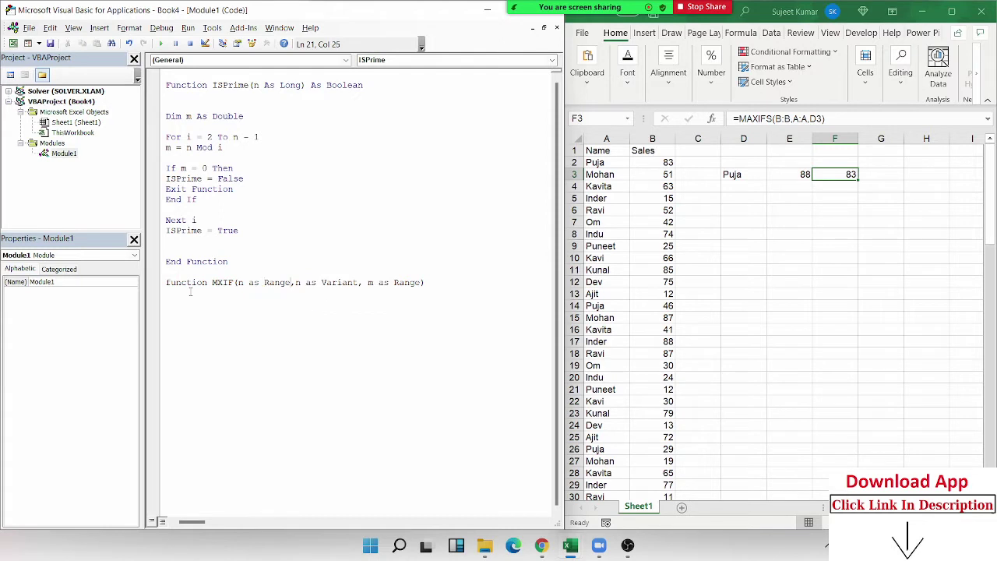
Add blank lines inside the MXIF body before End Function
drag(190, 292, 201, 311)
click(201, 293)
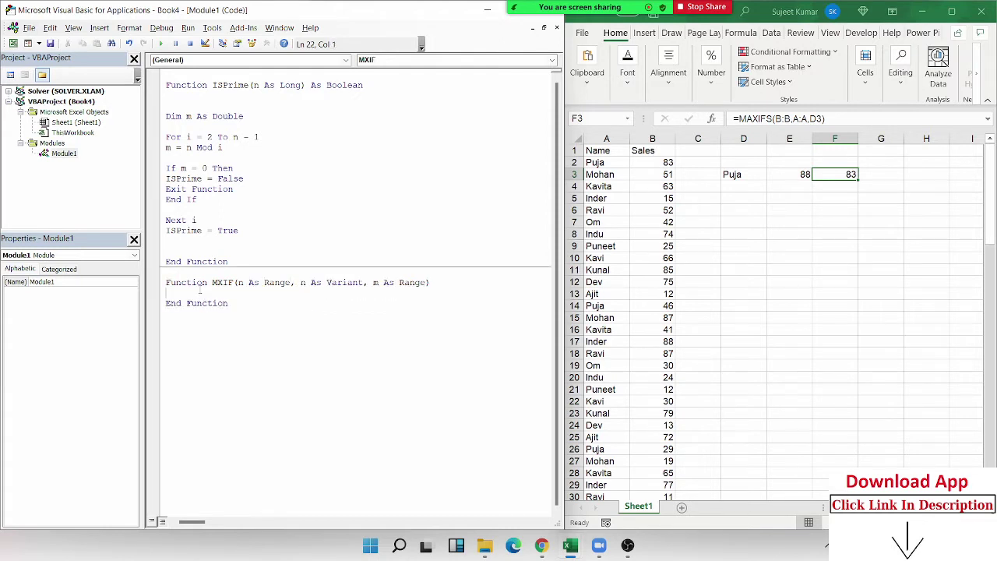
key(Return)
key(Return)
key(Return)
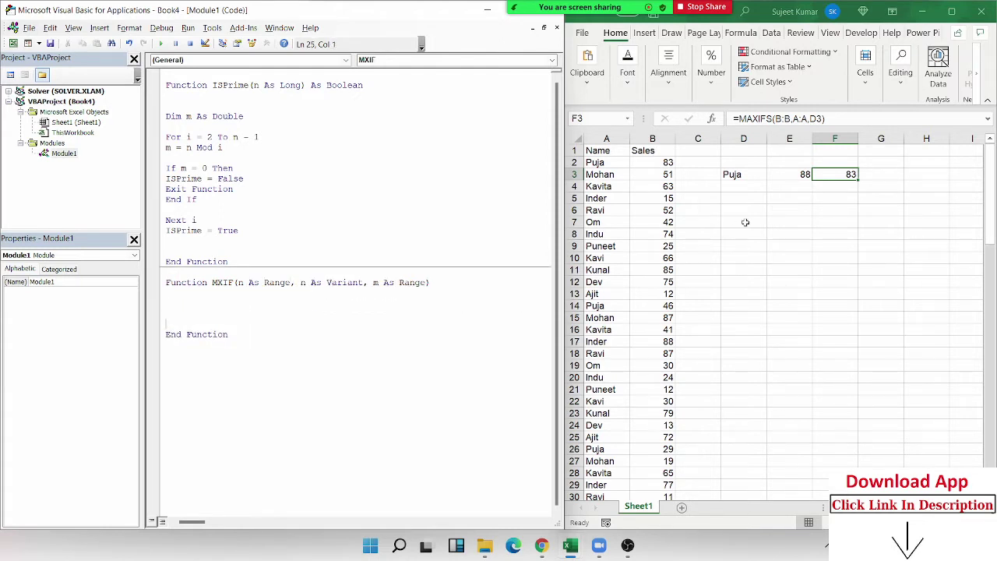
click(737, 197)
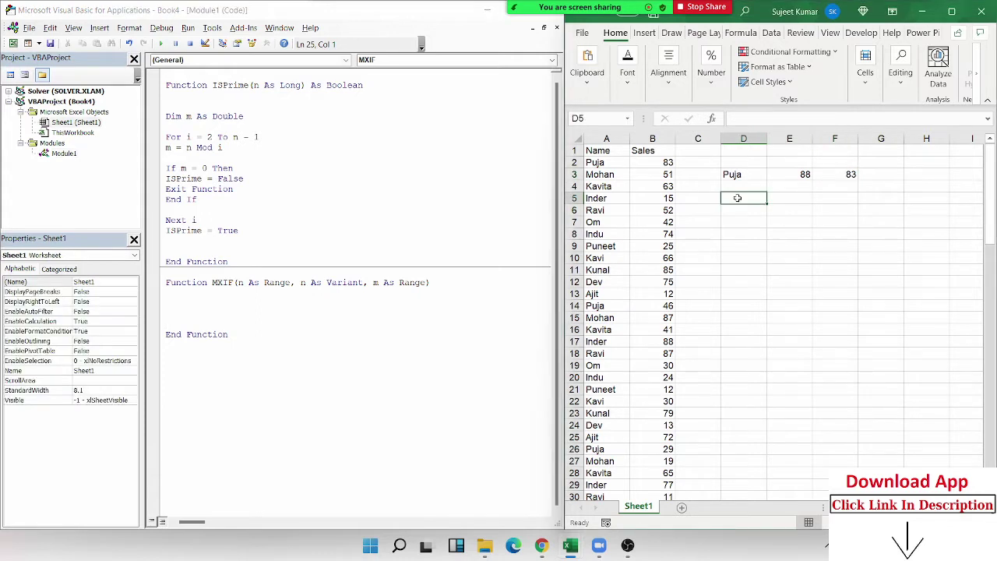
In D5, start =MXIF( with names range A2:A99 and criterion D3
text(=m)
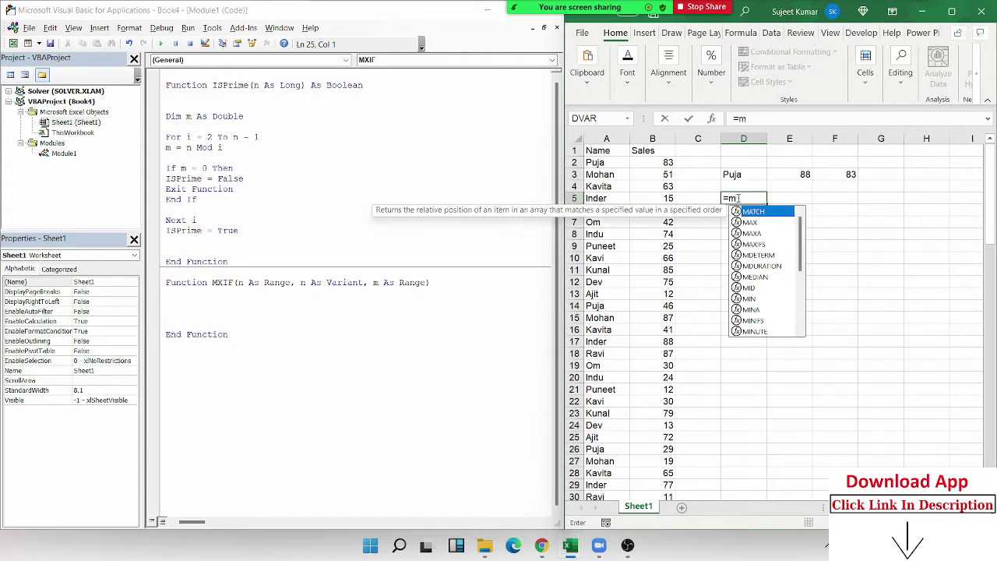
text(x)
key(Tab)
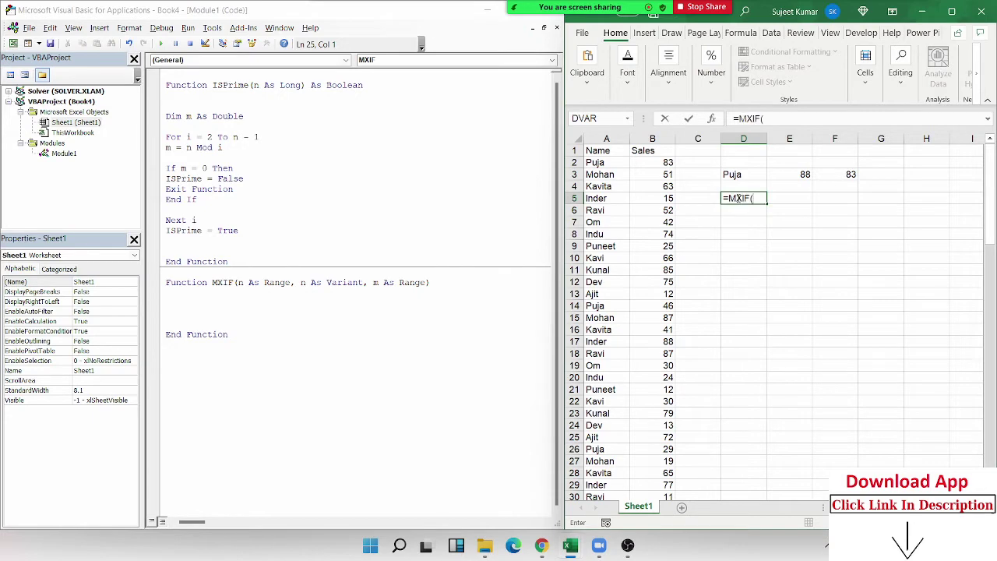
key(Up)
key(Up)
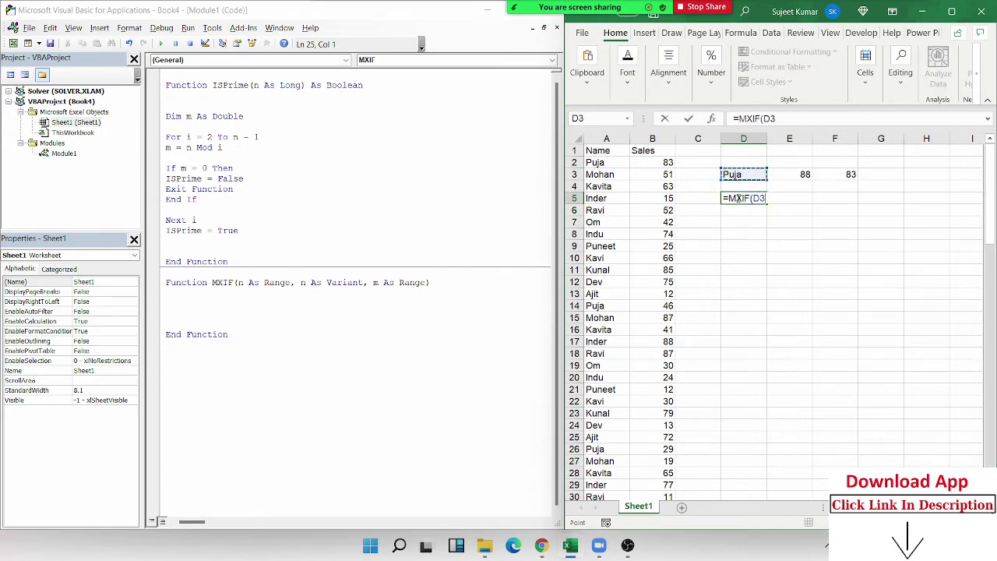
key(Left)
key(Left)
key(Left)
key(Up)
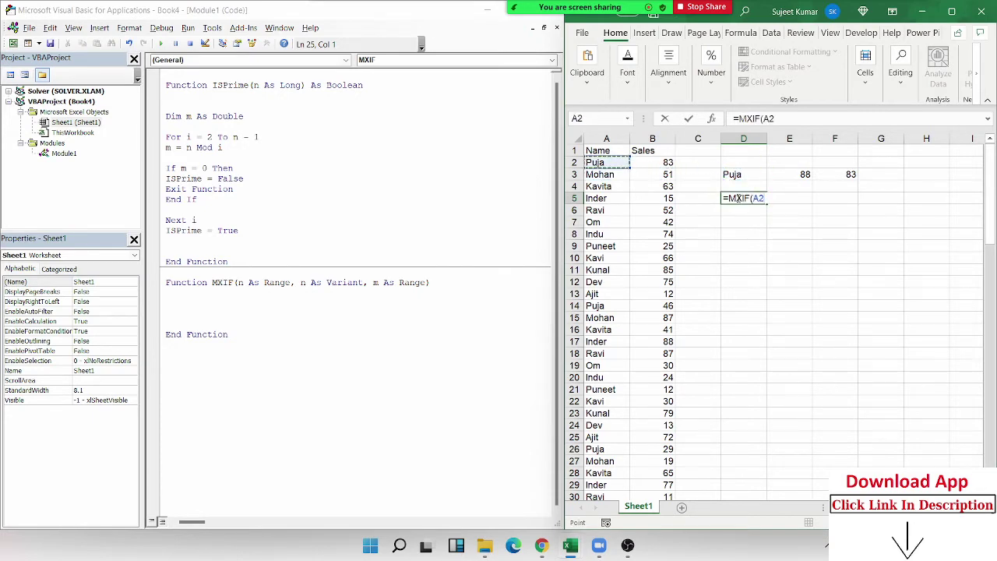
key(ctrl+shift+Down)
text(:A99,)
key(Up)
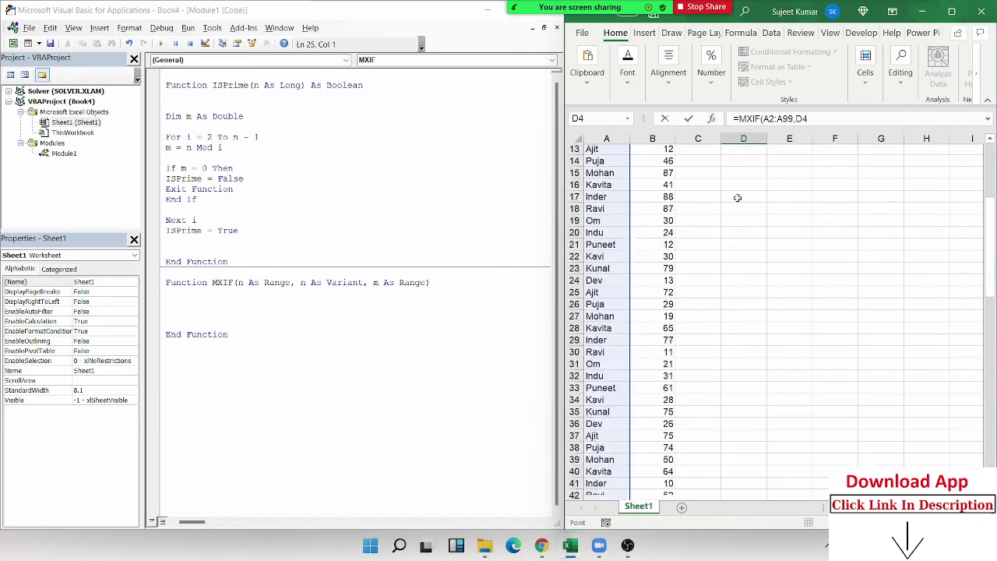
key(Up)
Add sales range B2:B99 and commit, halting on a duplicate declaration error
text(,)
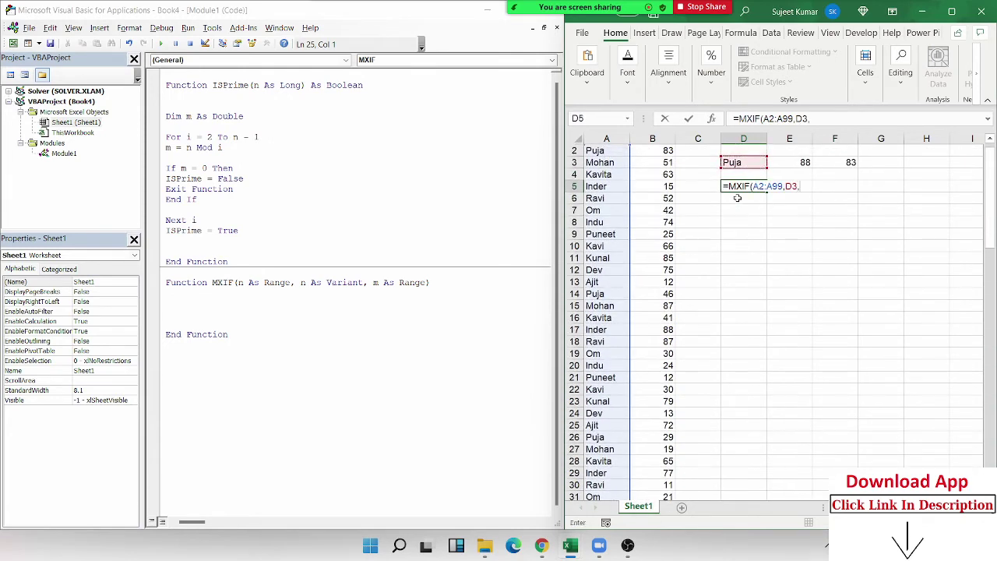
key(Left)
key(Left)
key(Up)
key(ctrl+Down)
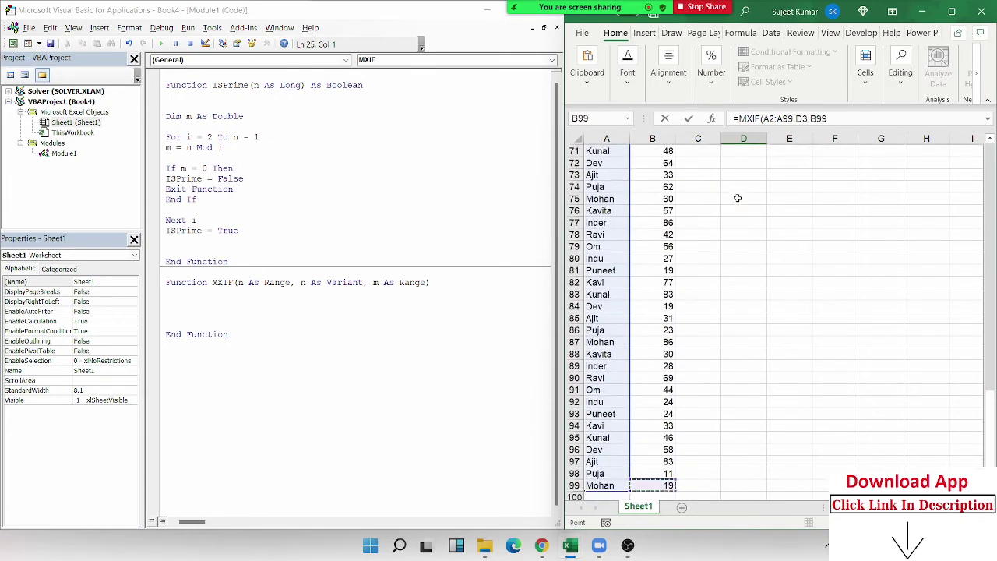
key(ctrl+shift+Up)
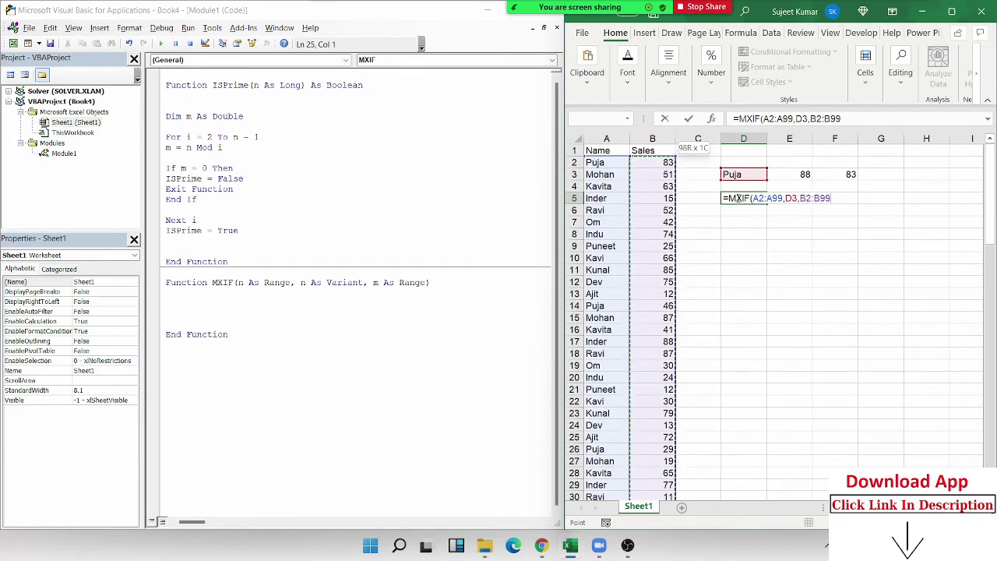
text())
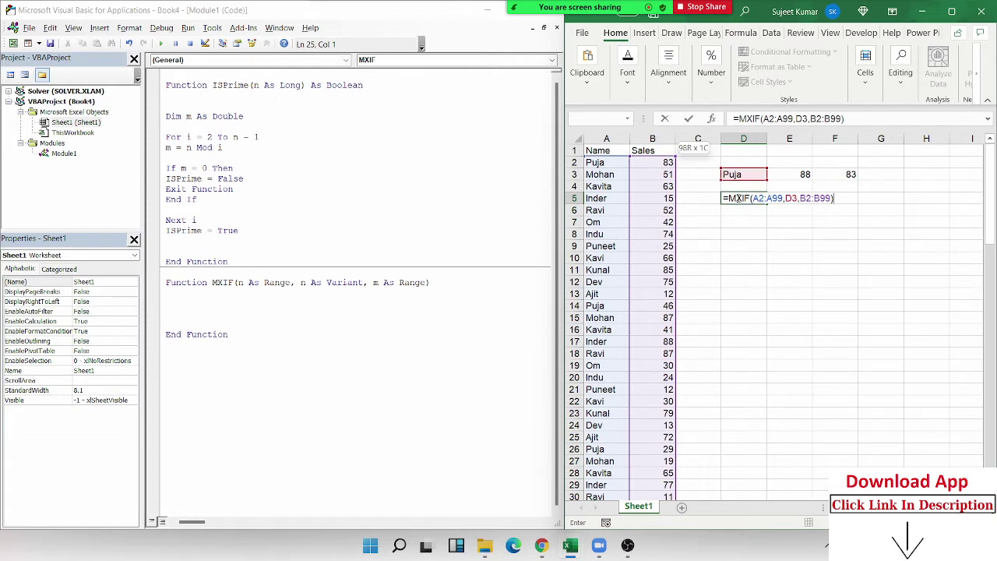
key(Return)
key(Return)
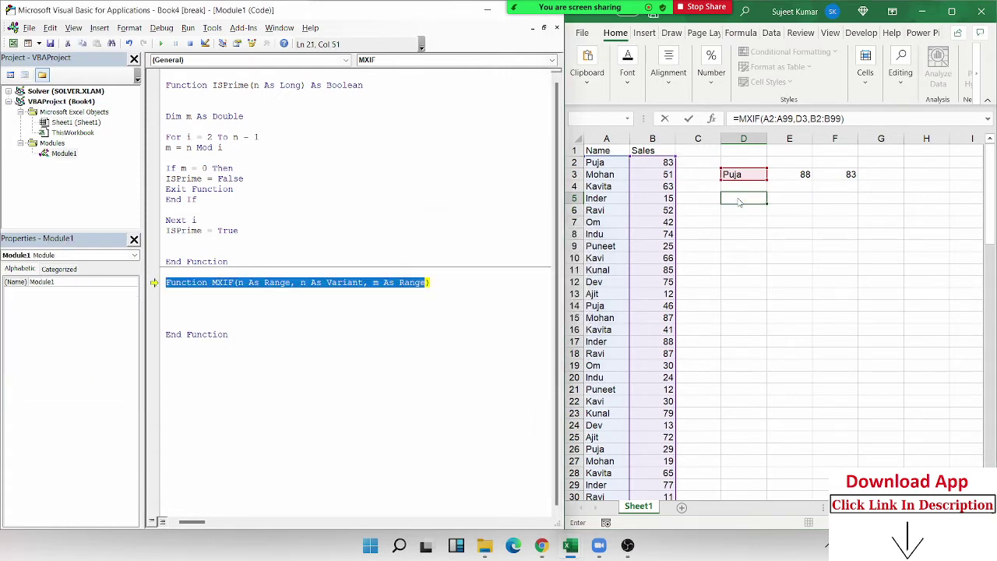
Rename MXIF's second parameter from n to r and reset the project, so D5 shows 0
click(262, 298)
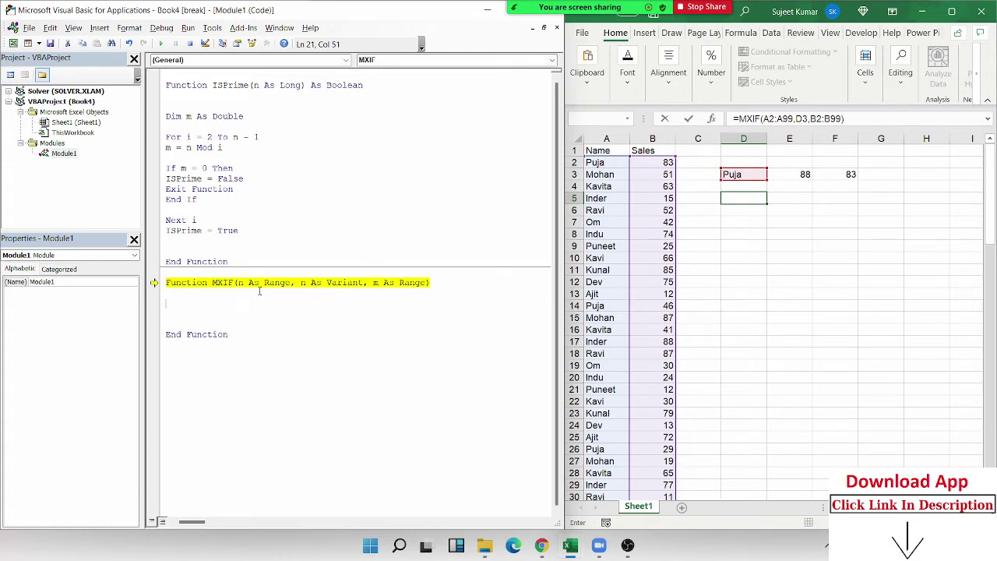
double_click(304, 283)
text(r)
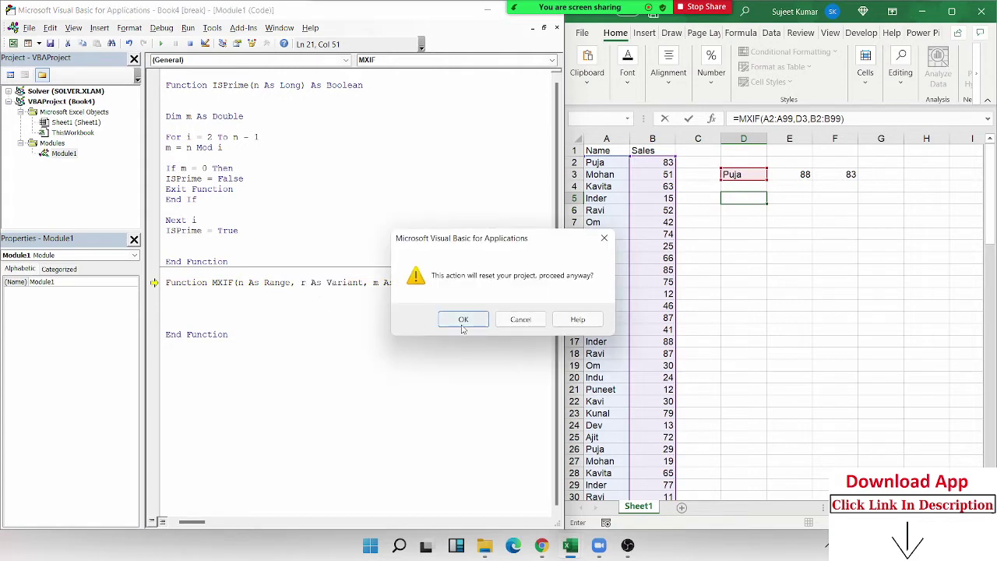
click(463, 320)
click(745, 189)
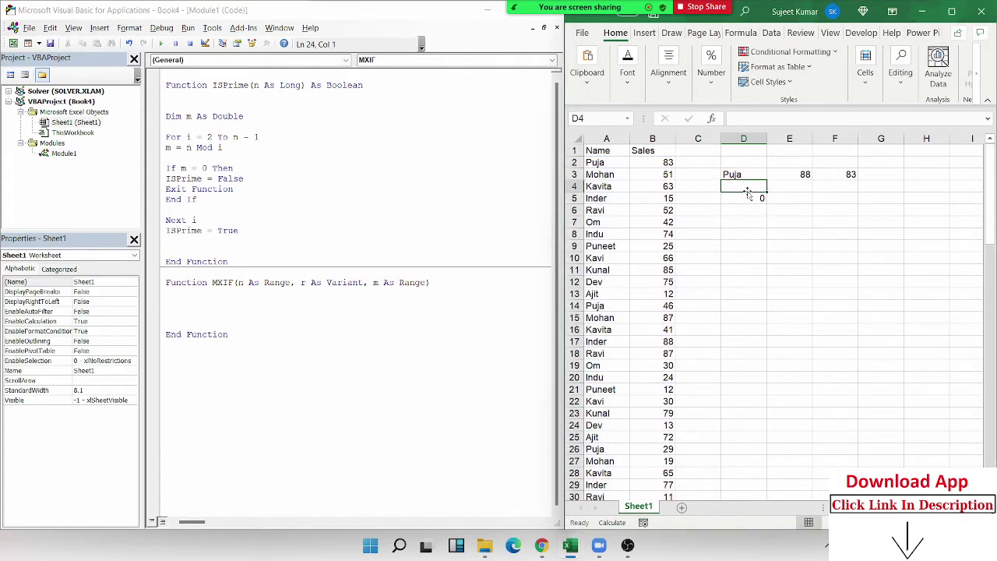
click(747, 197)
double_click(746, 199)
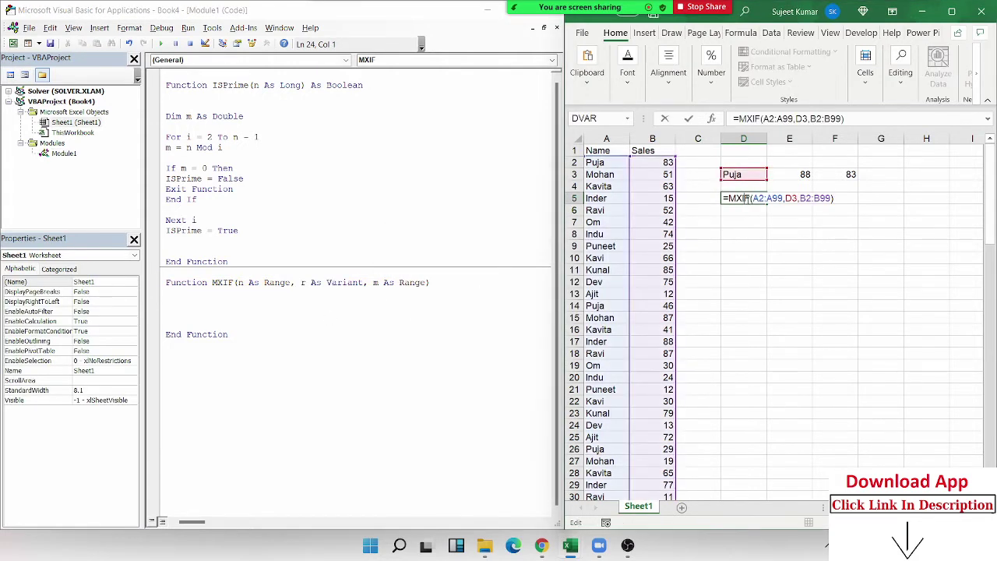
key(Escape)
click(272, 304)
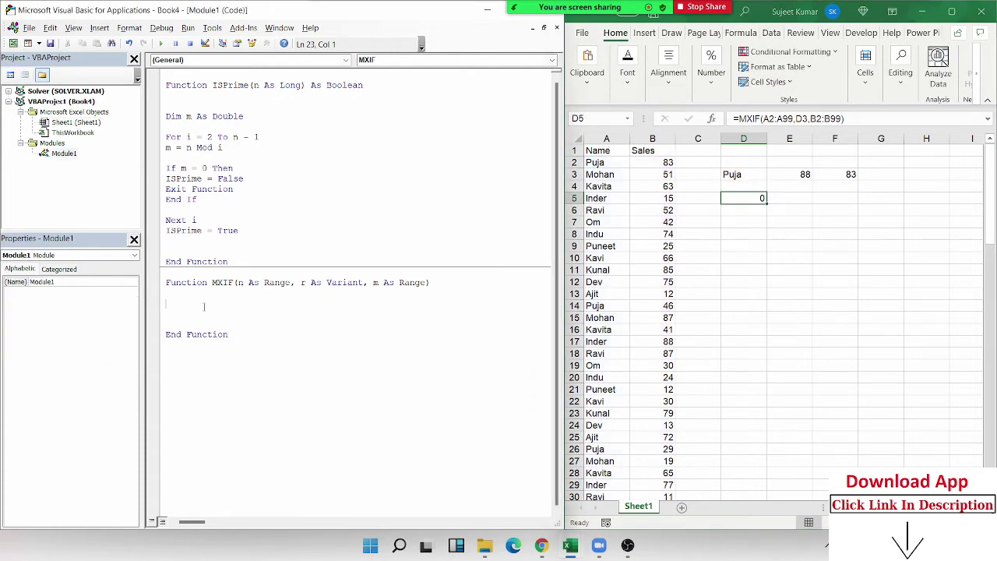
drag(606, 164, 609, 318)
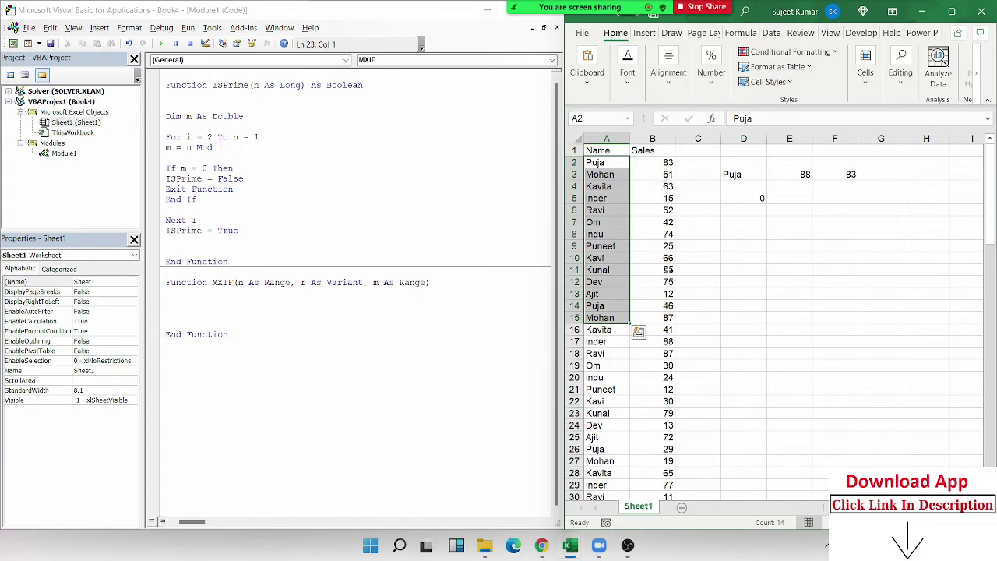
Declare Dim k As Range at the top of the MXIF body
click(219, 292)
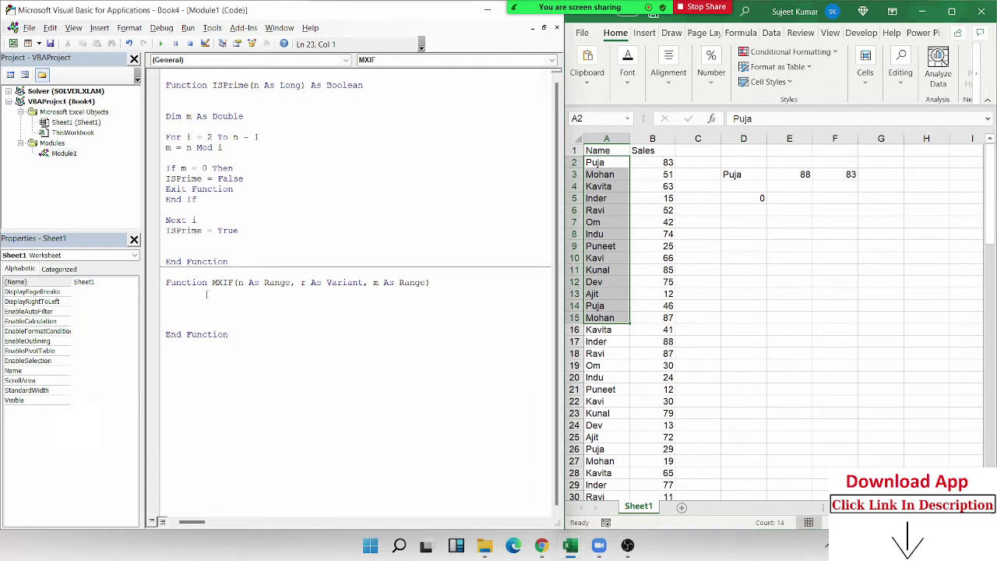
key(Return)
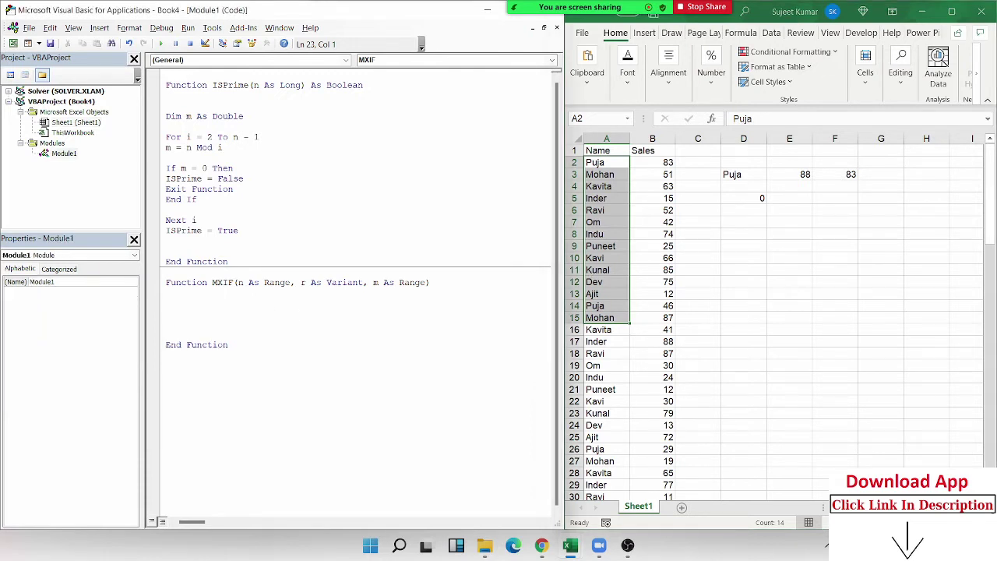
text(for)
key(BackSpace)
key(BackSpace)
key(BackSpace)
key(BackSpace)
text(d)
text(im )
text(k as Ra)
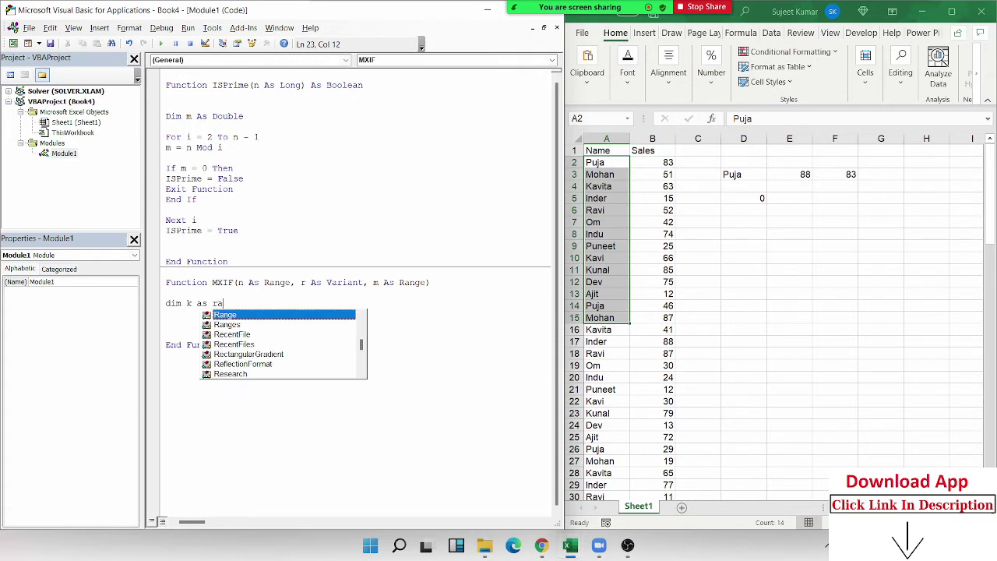
text(nge)
key(Return)
key(Return)
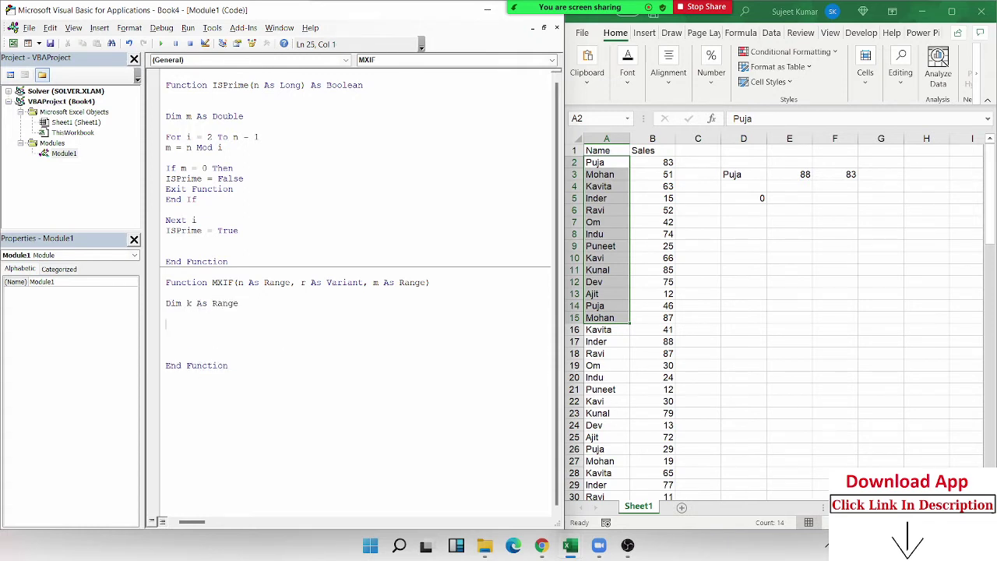
Write the loop header For Each k In n
text(for )
text(i =)
key(BackSpace)
key(BackSpace)
key(BackSpace)
text(eac)
text(h)
click(411, 289)
key(Return)
text(in )
text(n)
key(Return)
Close the loop with Next n and leave blank lines inside it
key(Return)
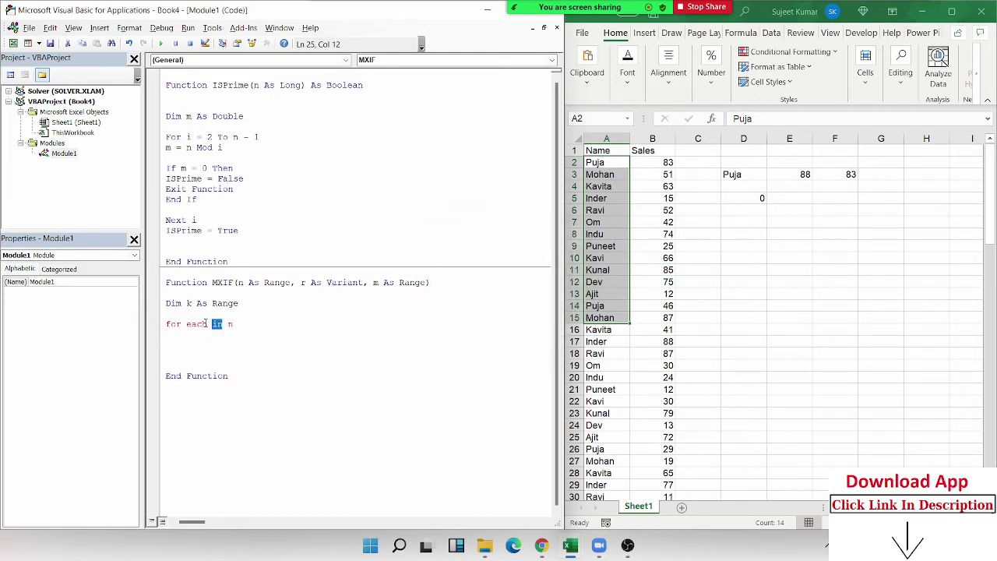
click(222, 324)
click(186, 324)
click(207, 324)
text(k)
click(166, 343)
text(next )
text(n)
key(Return)
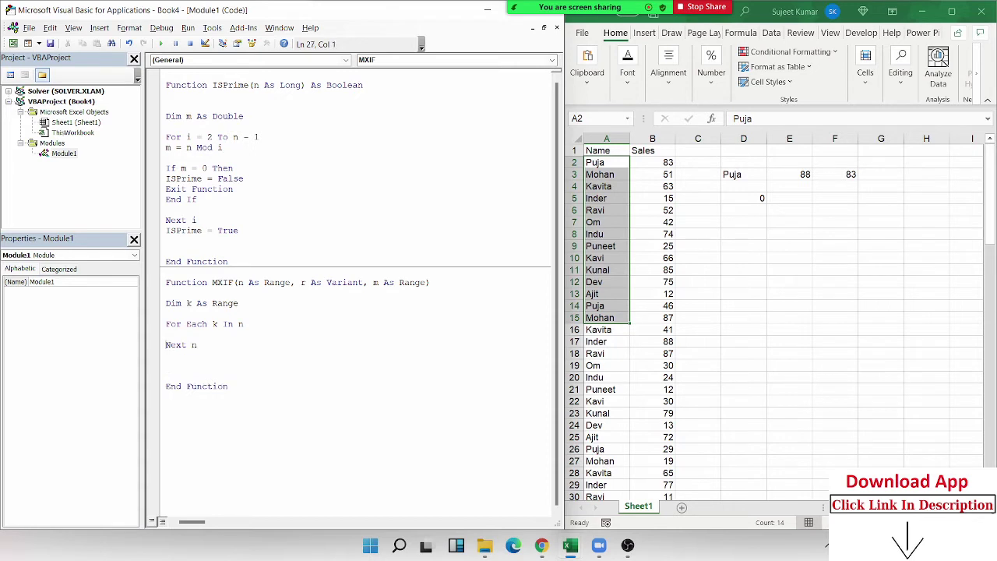
click(165, 333)
key(Return)
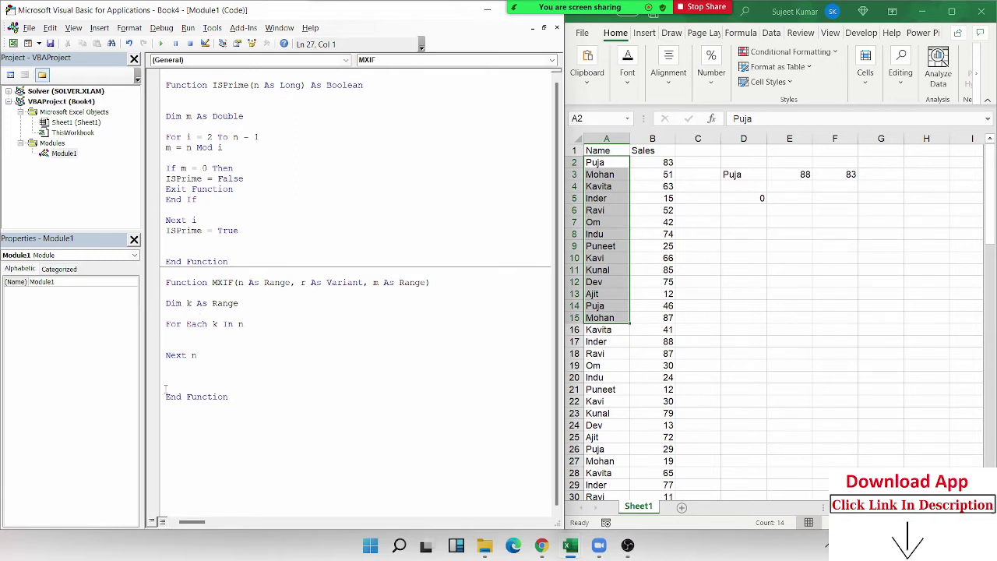
key(Up)
key(Return)
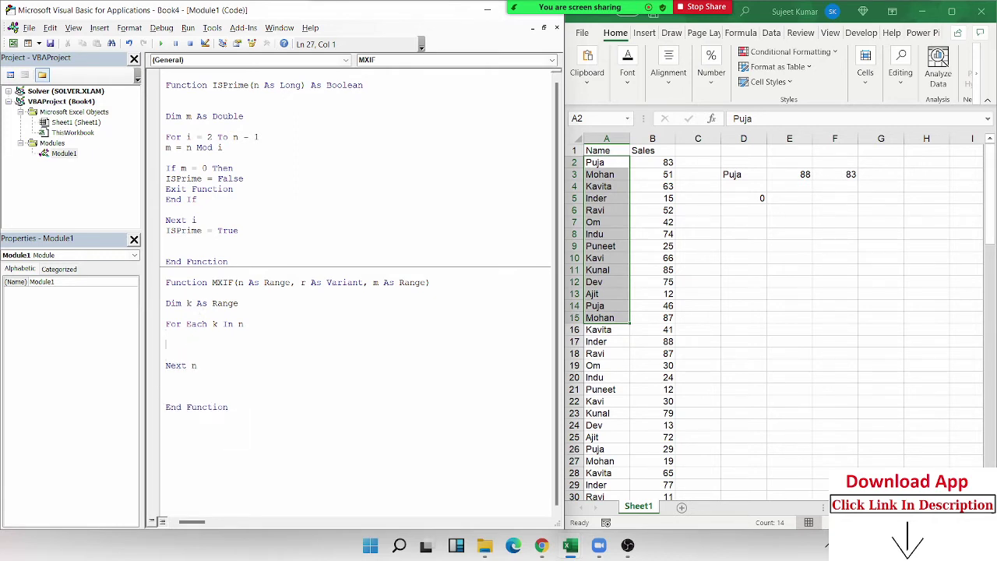
key(Up)
Inside the loop, add If k.Value = r Then, checking sample sales 63 and 42
text(if )
text(k.Va)
key(Tab)
text(= )
text(r then)
key(Return)
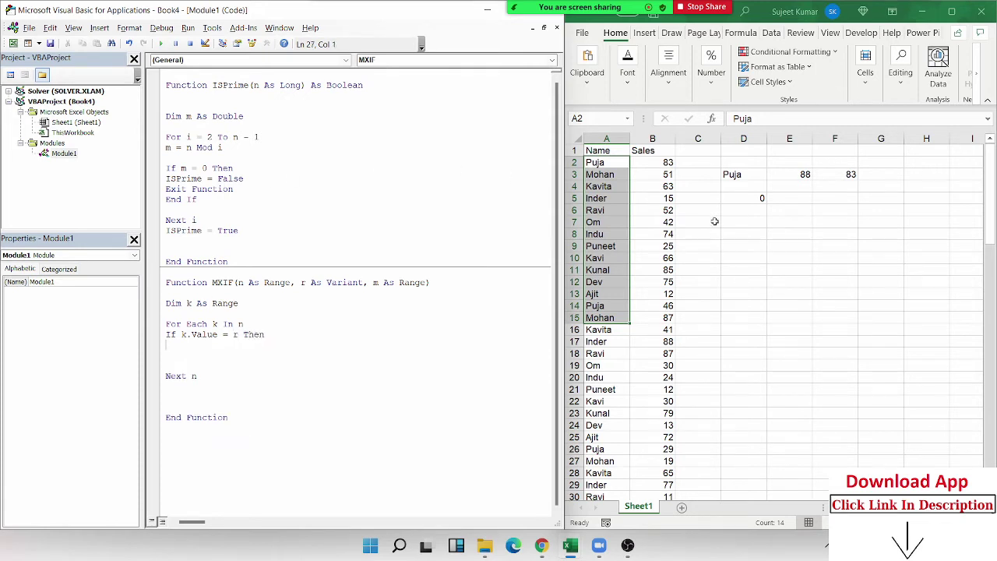
click(656, 185)
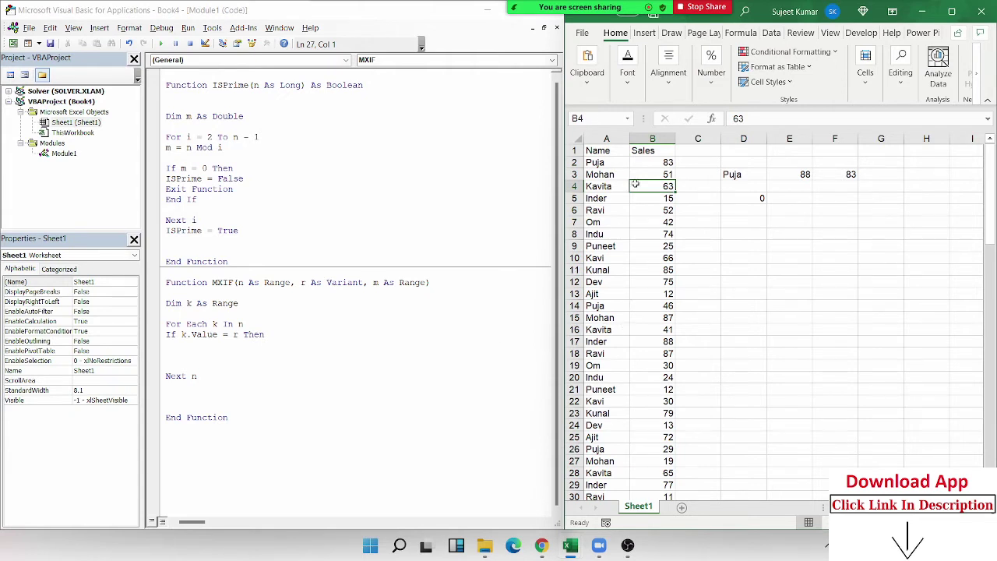
click(667, 220)
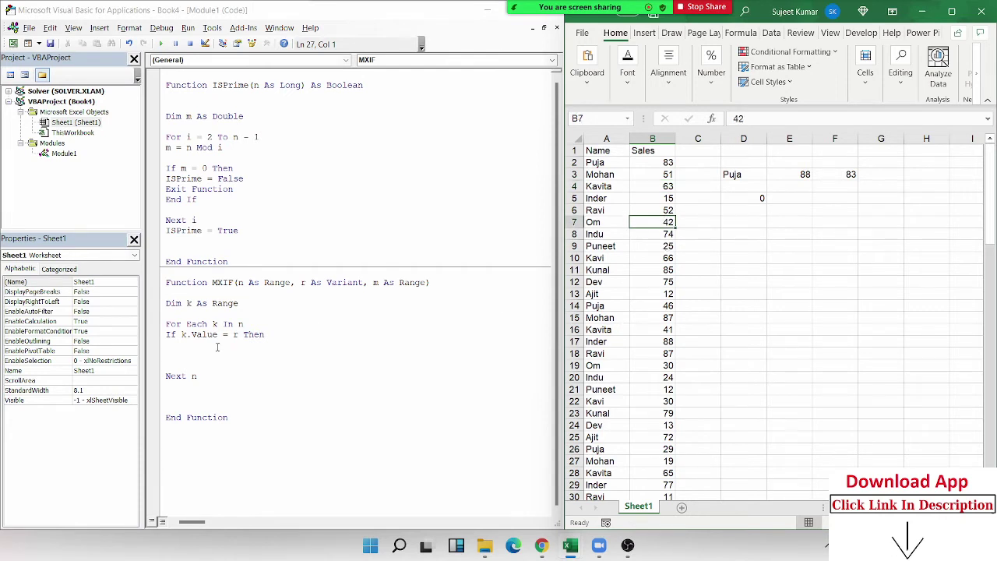
click(190, 345)
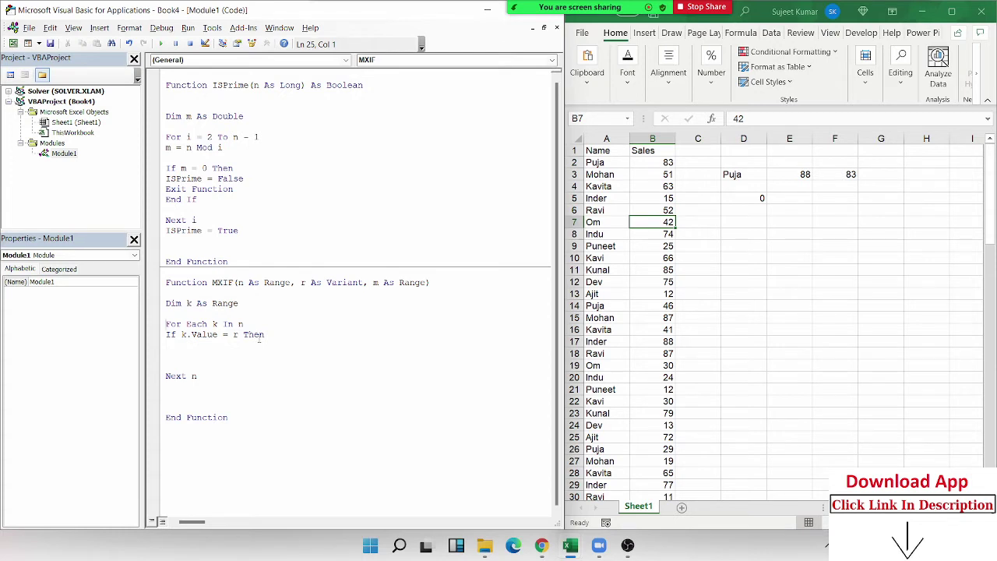
Declare Dim m As String in MXIF
key(Return)
key(Return)
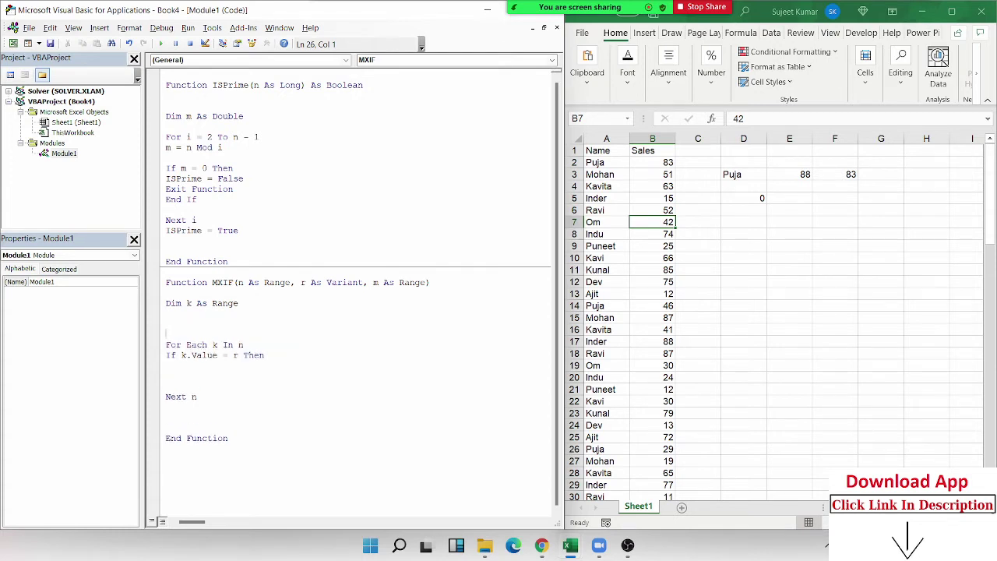
text(dim )
text(m as )
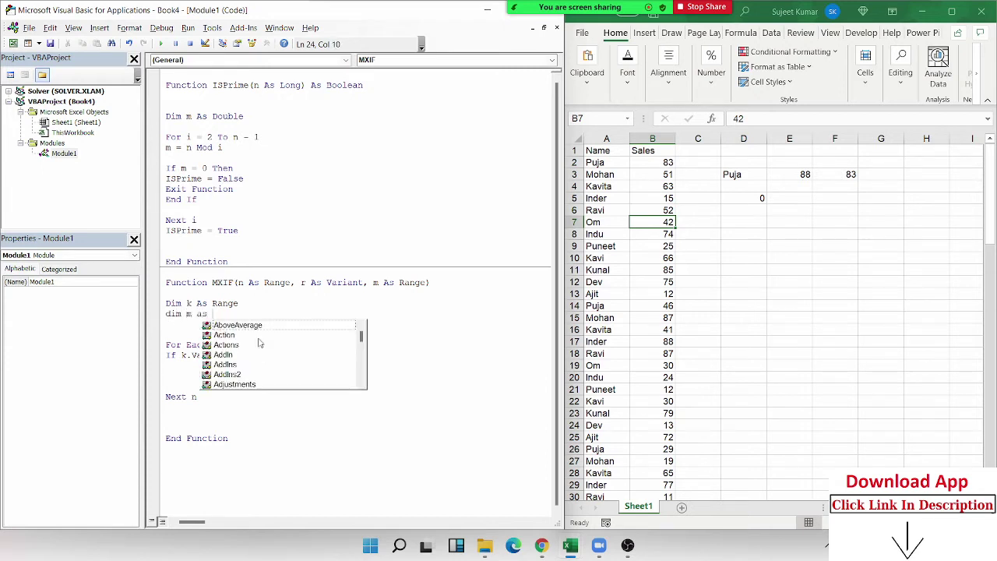
text(str)
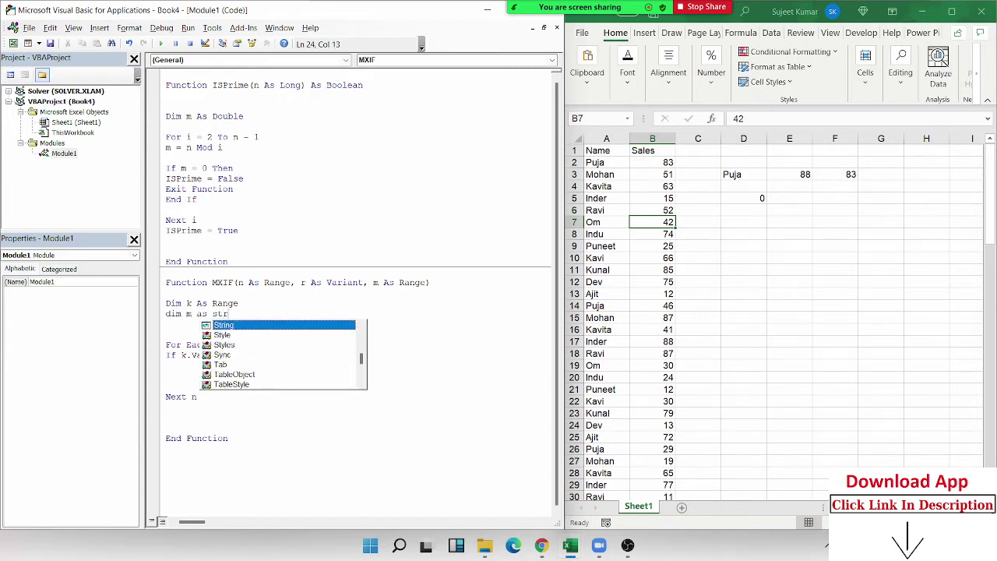
key(Tab)
key(Down)
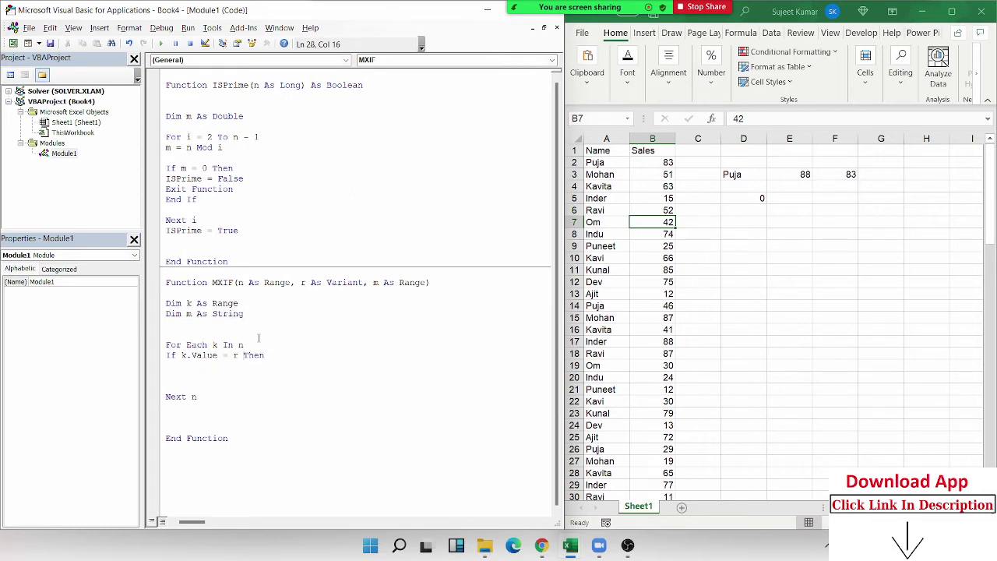
Inside the If, append addresses with m = m & "," & Cells(k.Row, m.Column).Address
text(m)
text(=)
text(m )
text(&",)
text(")
text(& c)
text(ells)
text(()
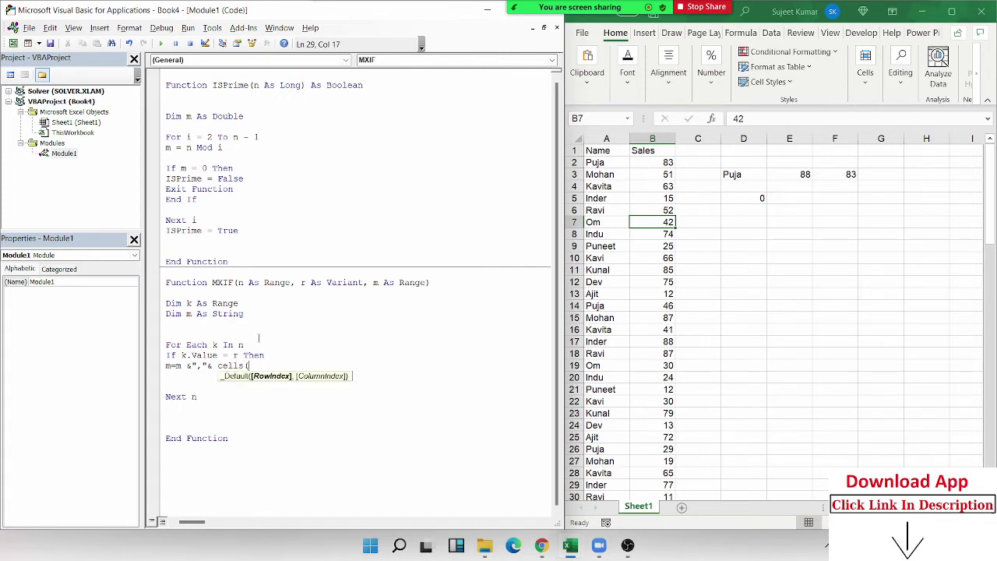
text(r.)
text(row)
key(BackSpace)
key(BackSpace)
key(BackSpace)
key(BackSpace)
key(BackSpace)
text(k)
text(.row)
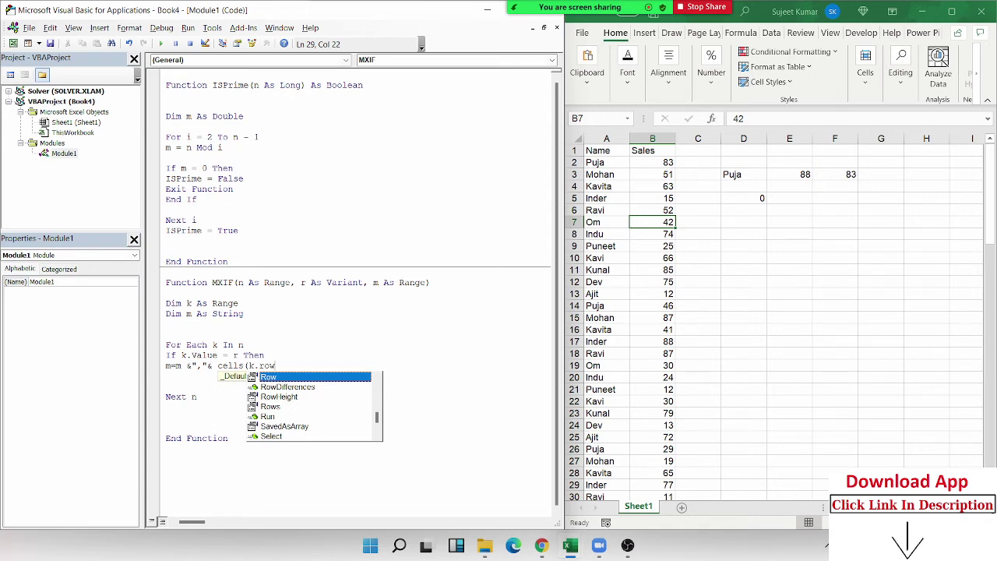
key(Tab)
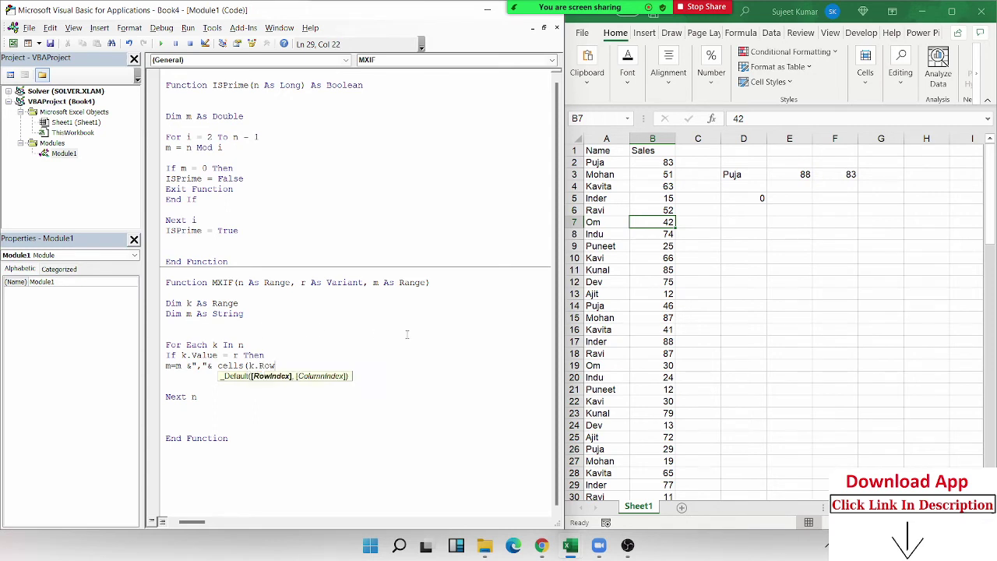
text(,)
text(m.c)
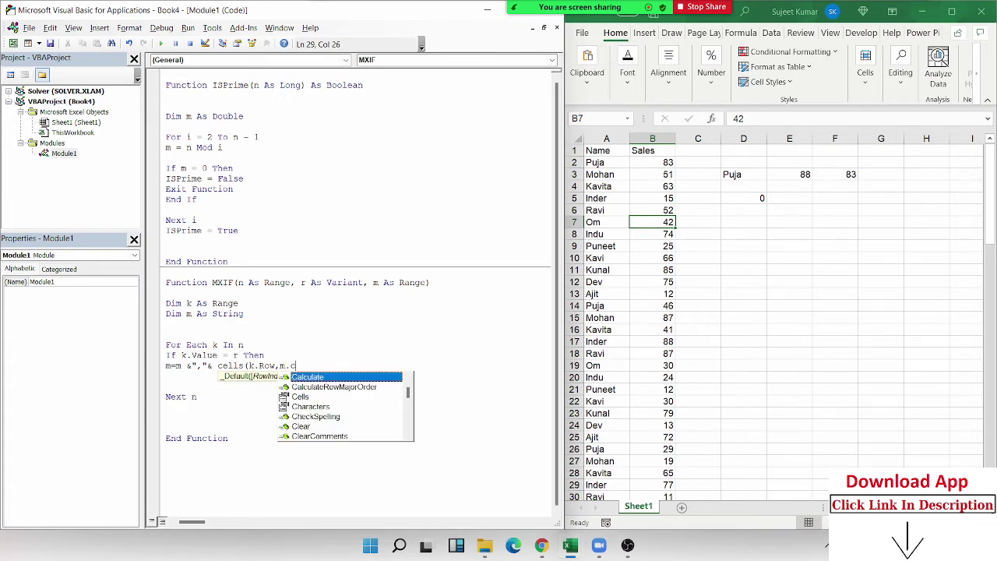
text(ol)
key(Tab)
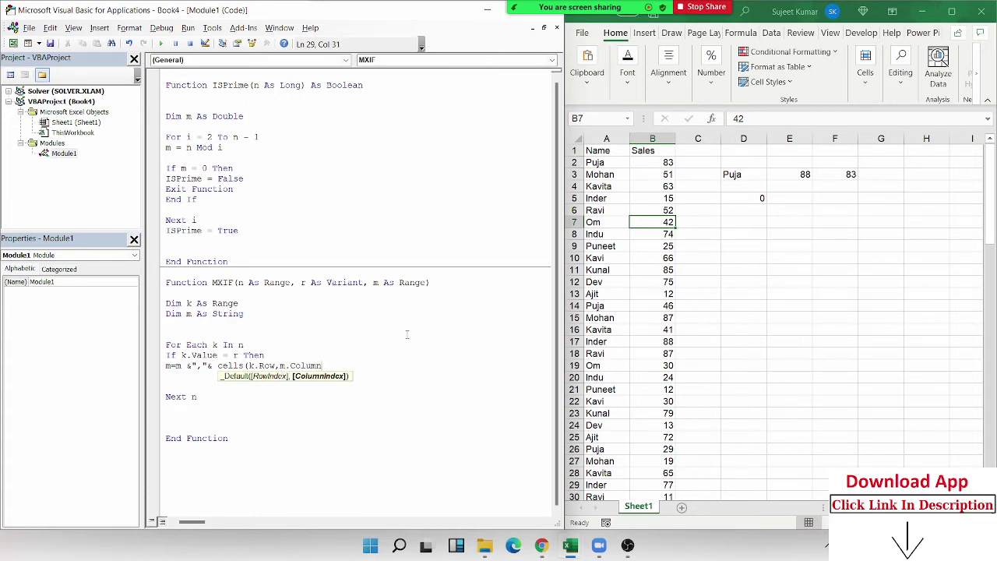
text().)
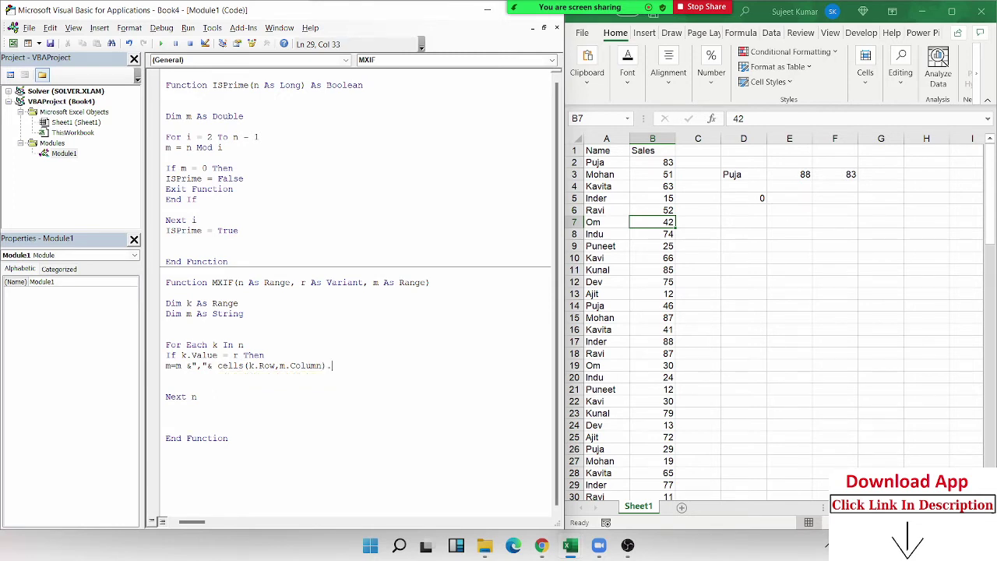
text(add)
text(es)
text(s)
key(Return)
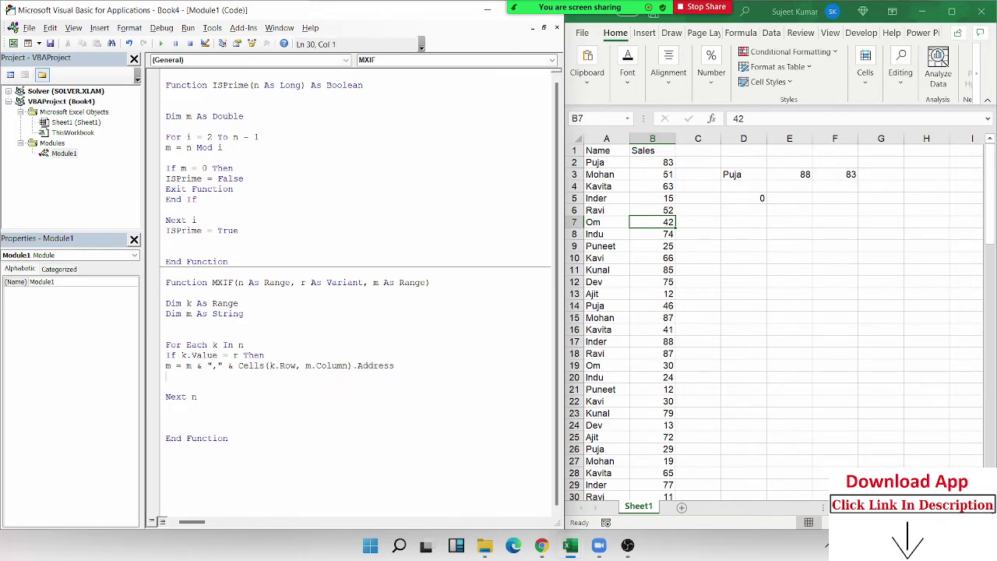
Close with End If and trim the leading comma using m = Right(m, Len(m) - 1)
text(end if)
key(Return)
key(Delete)
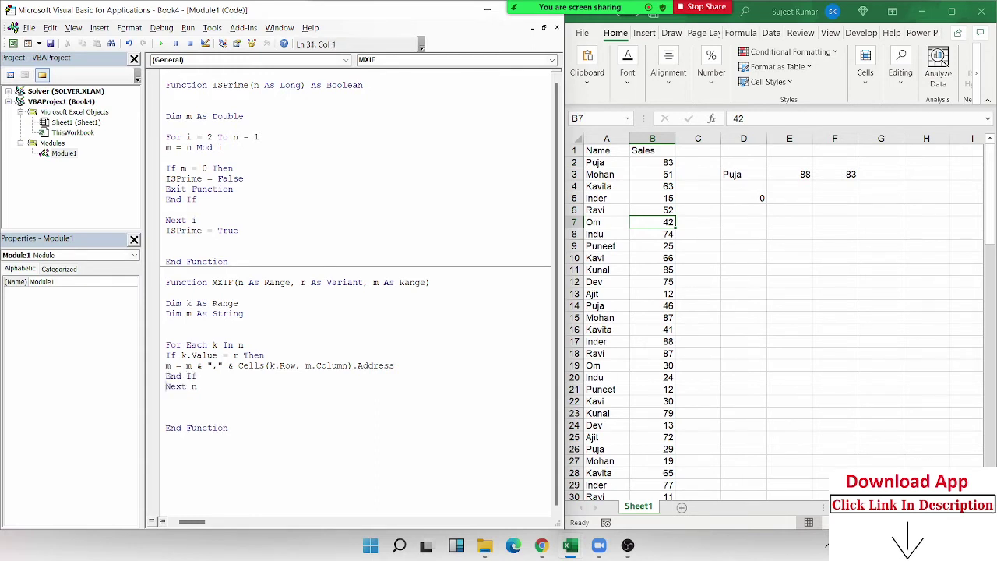
click(165, 365)
click(166, 386)
text(m)
text(=)
text(ri)
text(ght)
text((m,len)
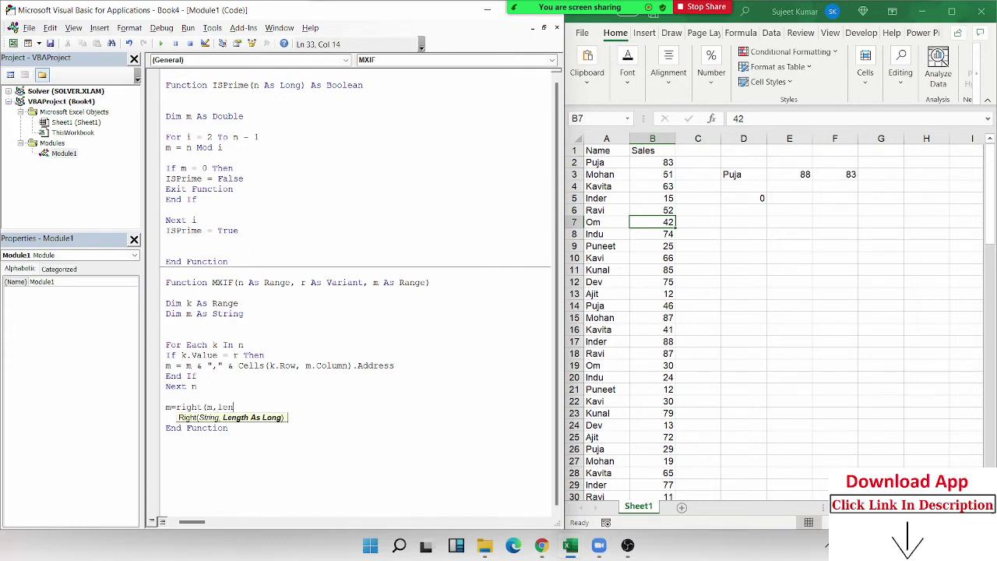
text((m)
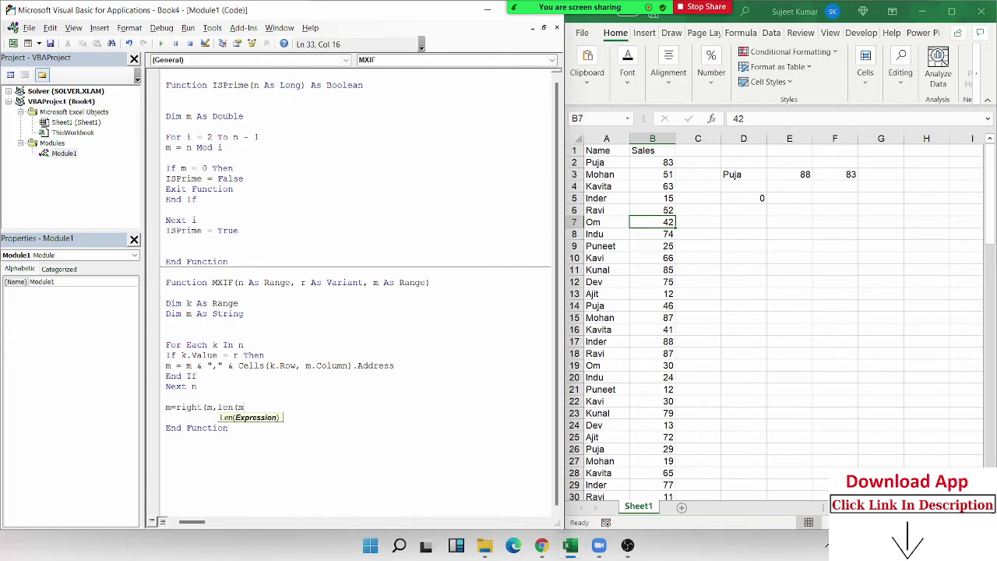
text()-1)
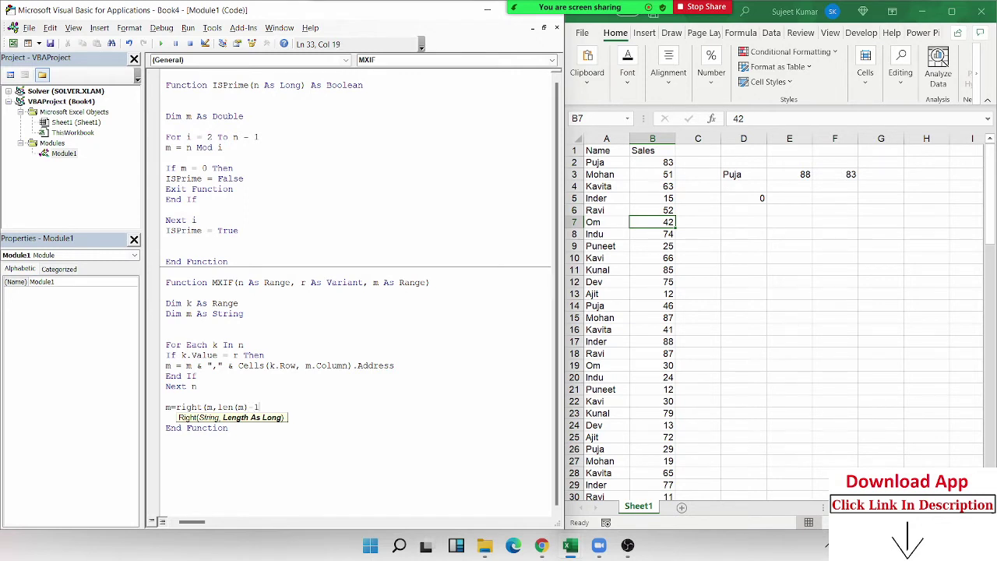
text())
key(Return)
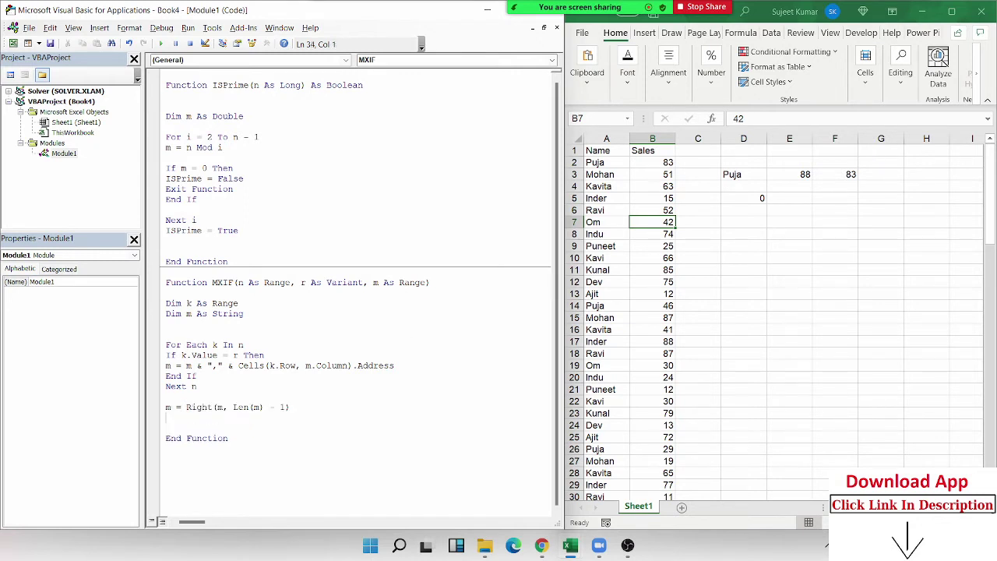
key(Return)
Add the return line MXIF = Application.WorksheetFunction.Max(Range(m)) above End Function, then select D5
text(mxif)
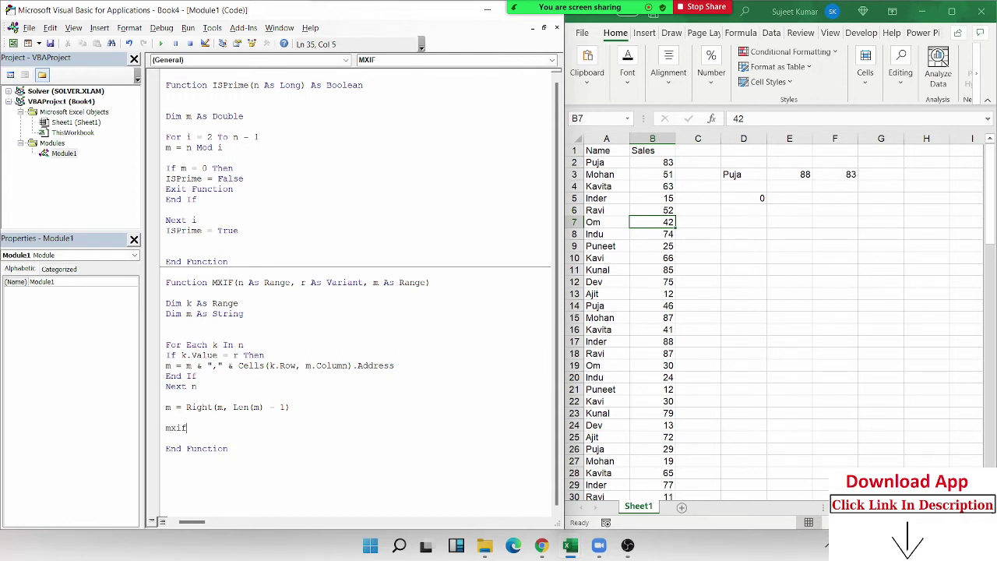
text(=app)
text(lication)
text(.wo)
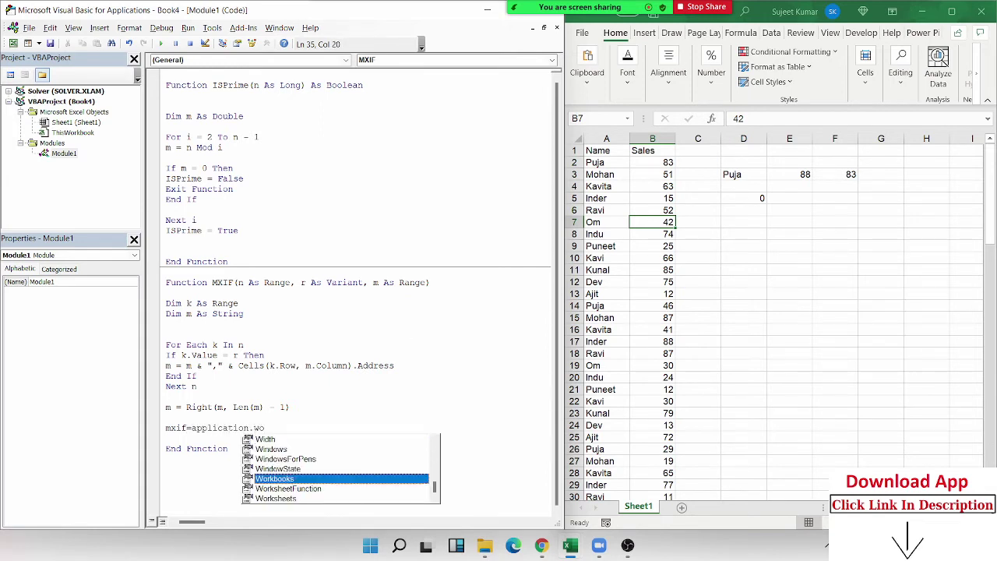
key(Down)
key(Tab)
text(.m)
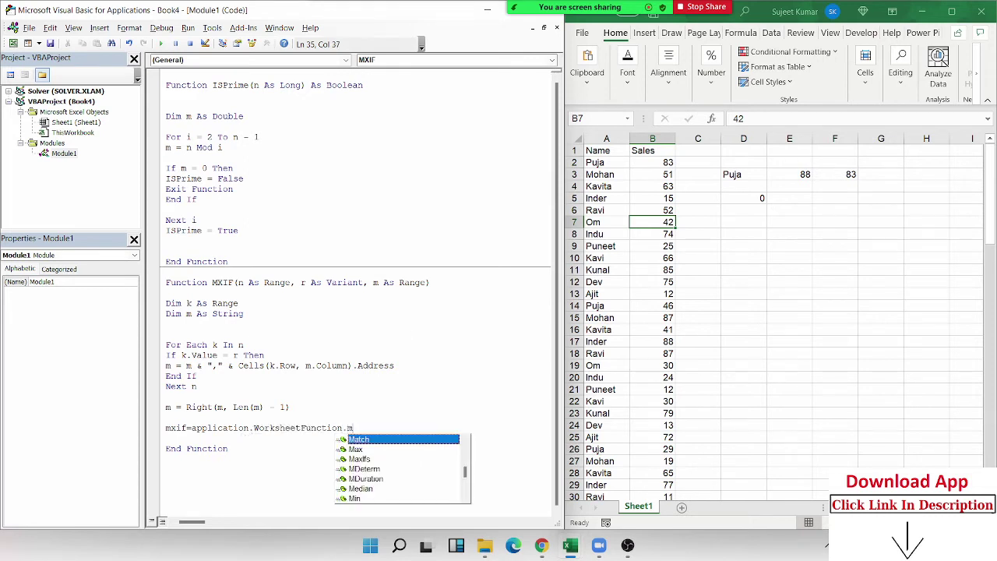
text(a)
key(Down)
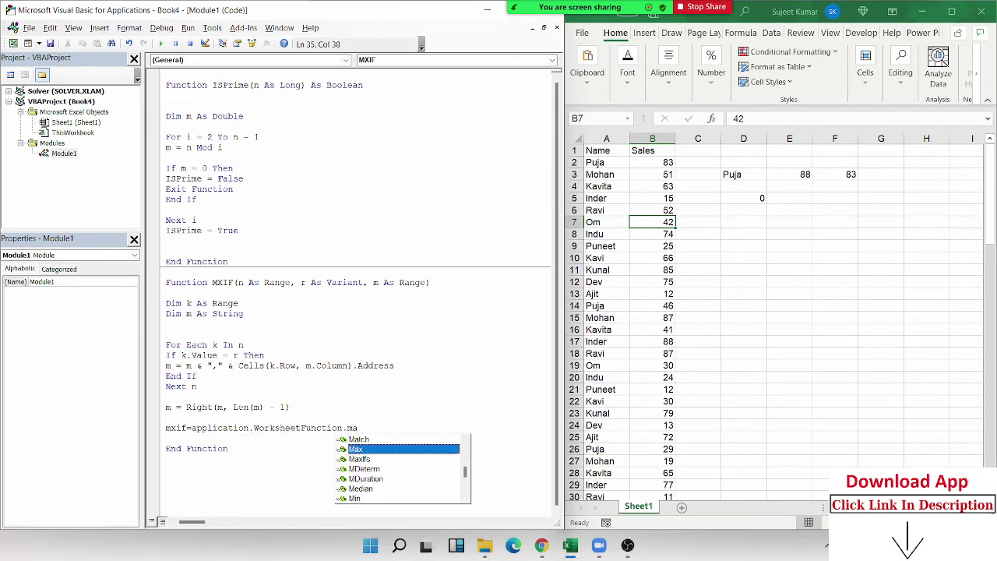
key(Tab)
text(()
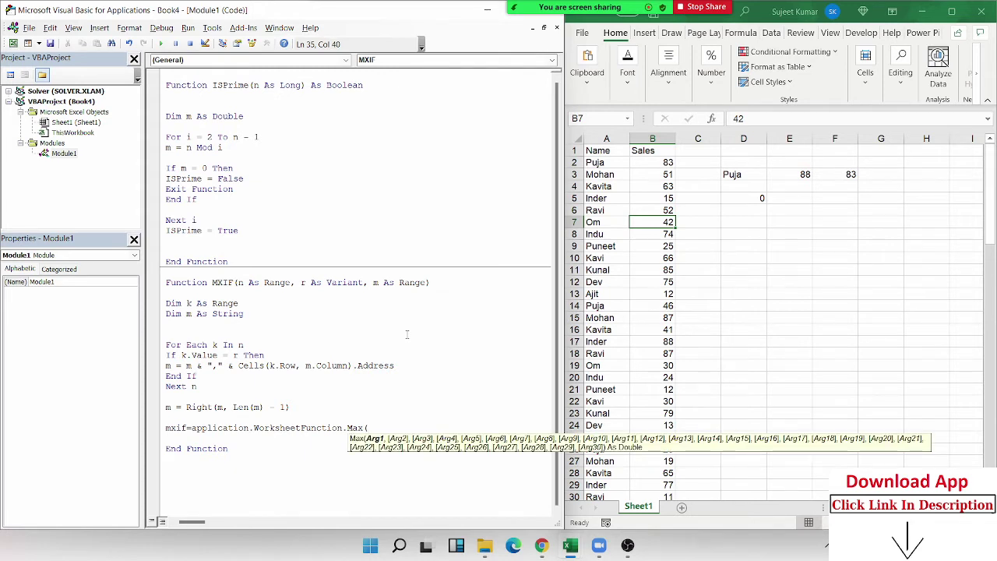
text(m)
key(BackSpace)
text(range()
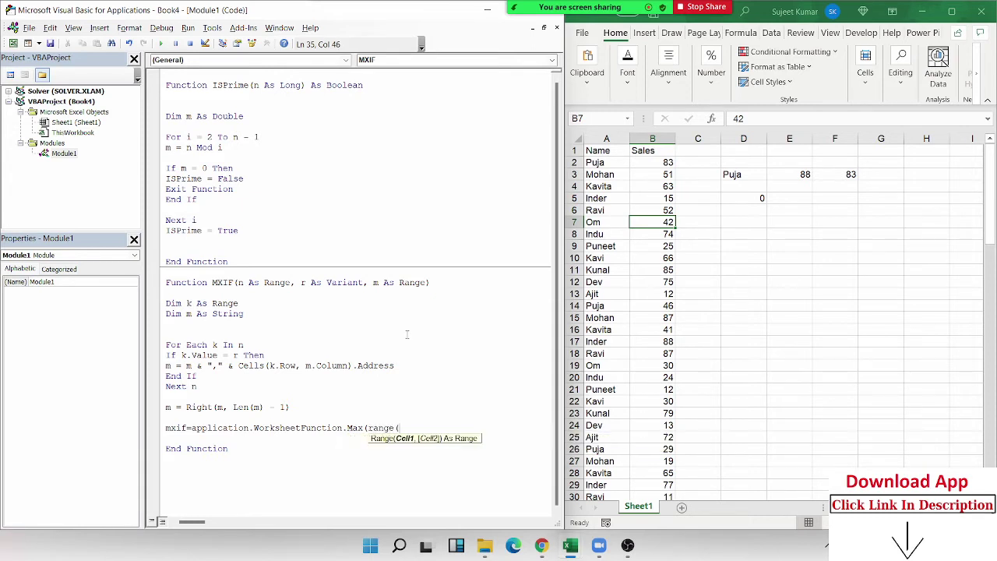
text(m)
text())
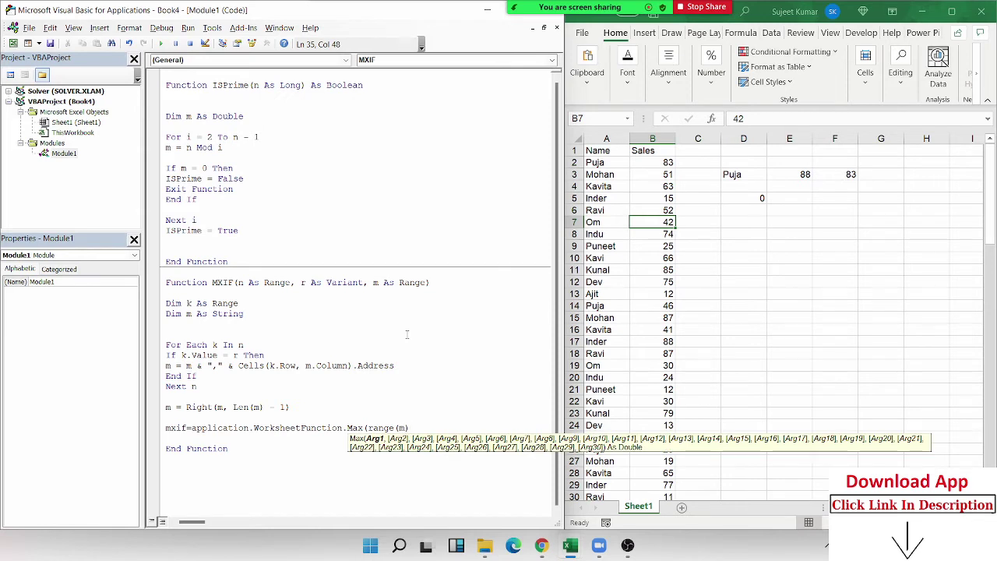
text())
key(Return)
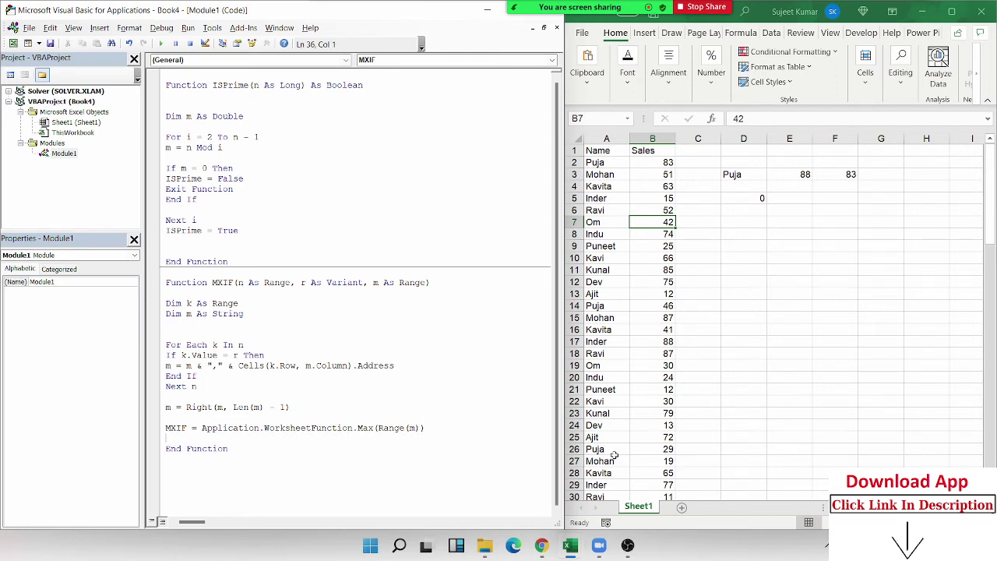
click(759, 197)
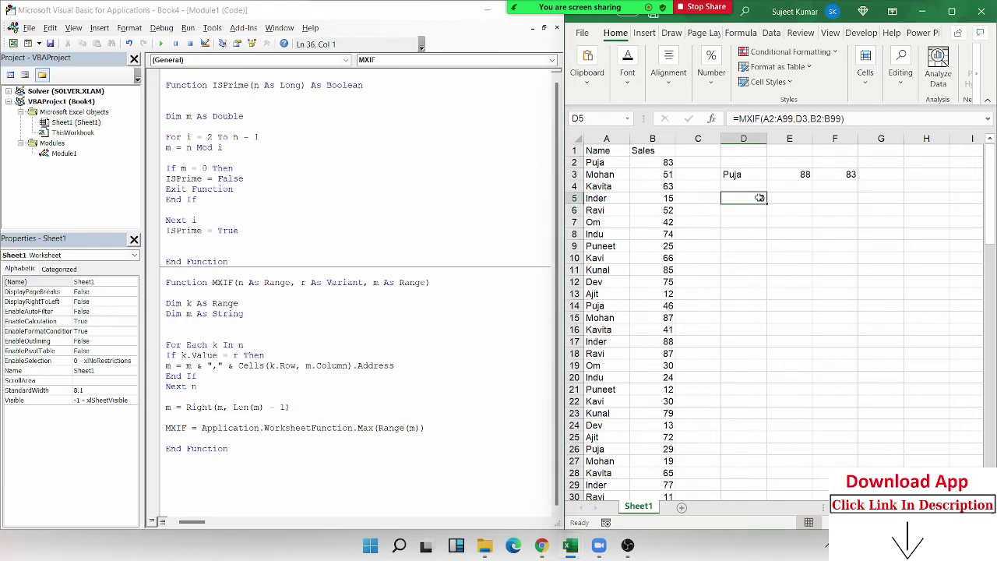
Retest D5, then rename the duplicate variable m to a in its declaration and address line
double_click(759, 197)
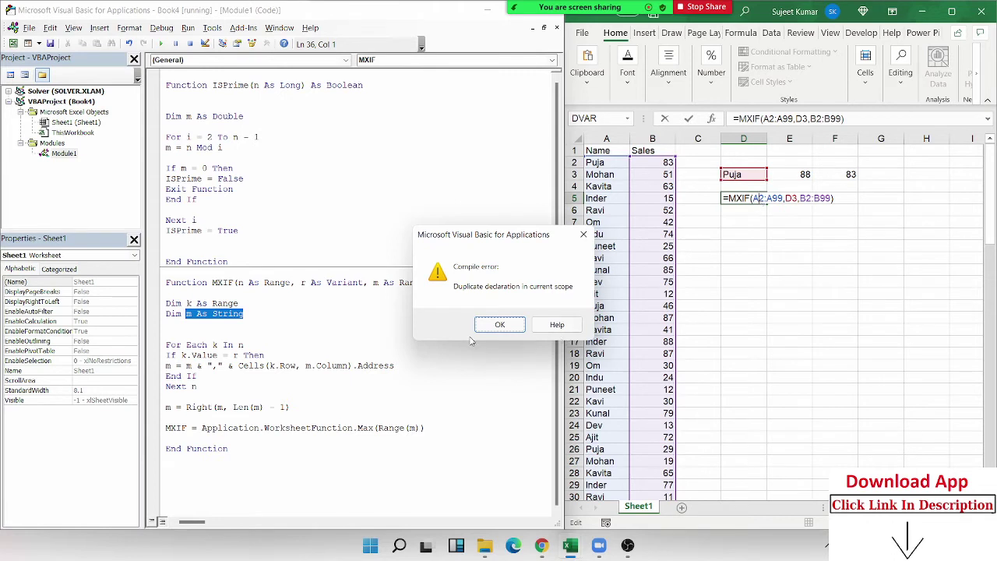
click(491, 325)
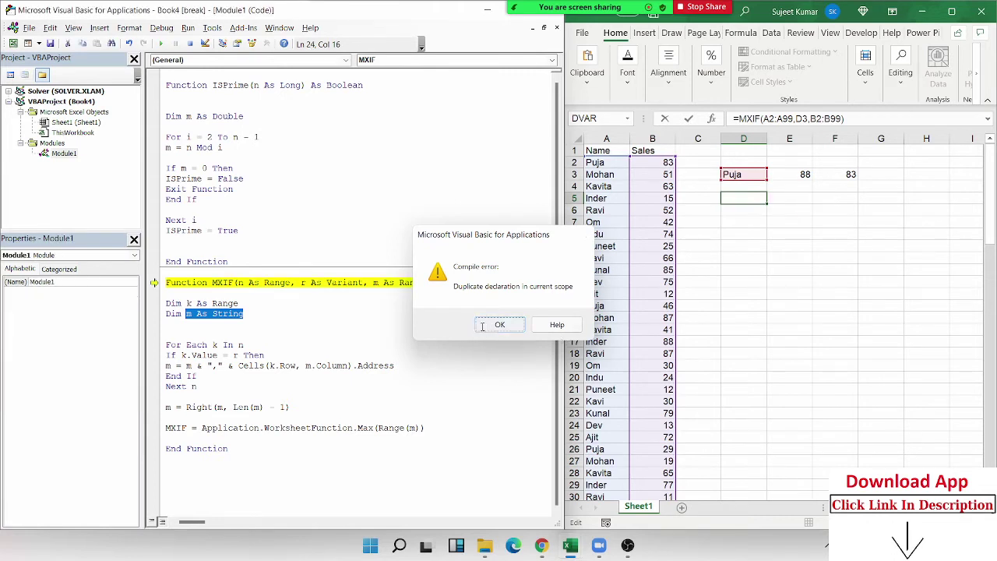
double_click(188, 313)
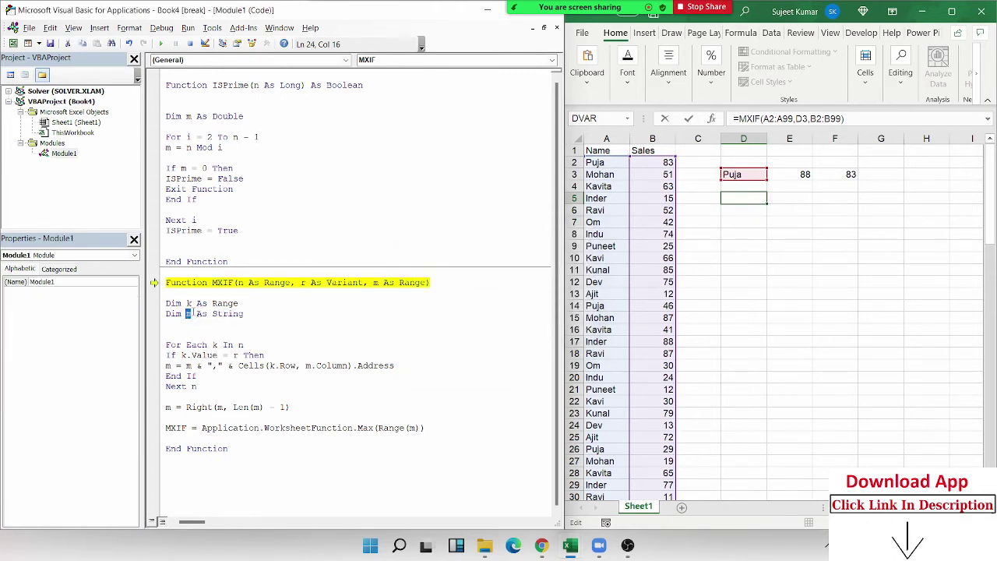
text(a)
double_click(170, 365)
text(a)
double_click(188, 365)
text(a)
Rename the remaining m references inside Right, Len and Range to a
double_click(169, 406)
text(a)
double_click(219, 406)
text(a)
double_click(257, 407)
text(a)
double_click(412, 428)
text(a)
After the compile error, change Next n to Next k and reset the VBA project
click(162, 44)
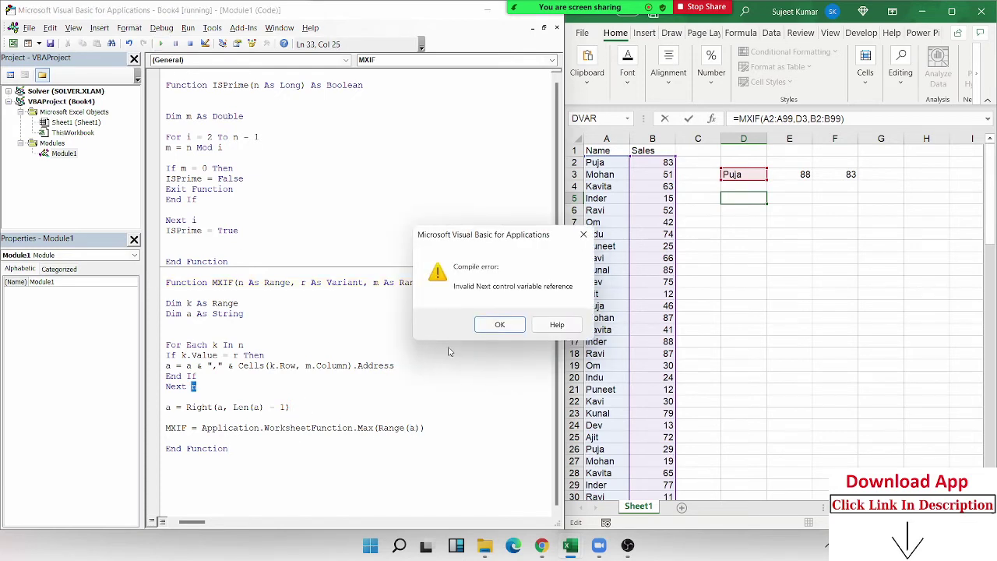
click(500, 324)
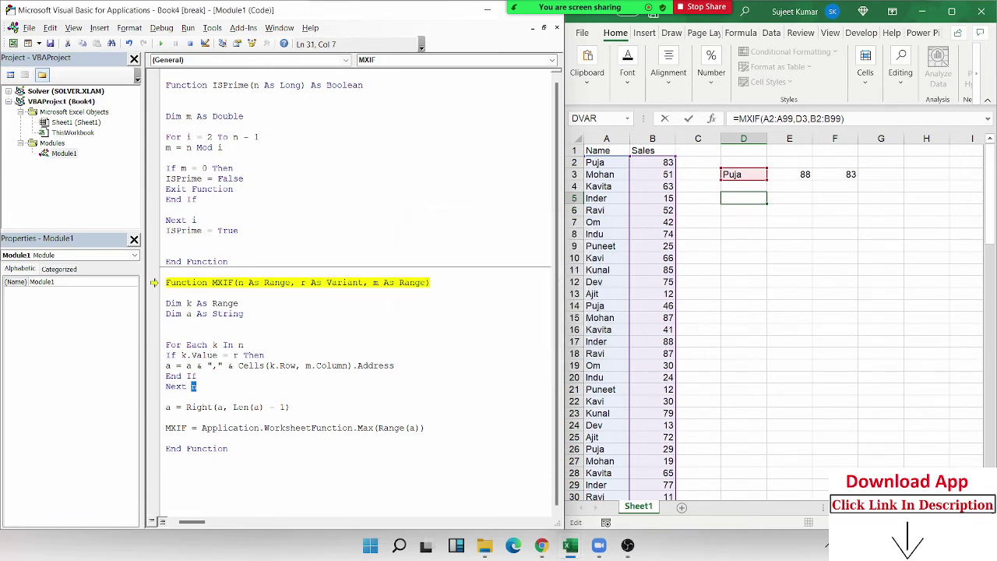
text(k)
click(174, 43)
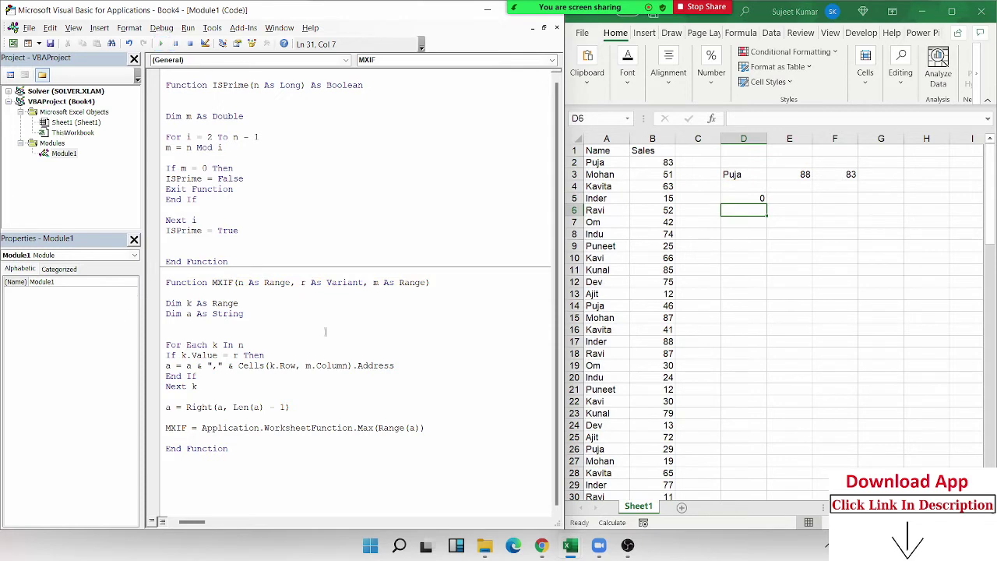
Compare MXIF's result of 83 in D5 with the MAXIFS result in F3
drag(279, 427, 165, 418)
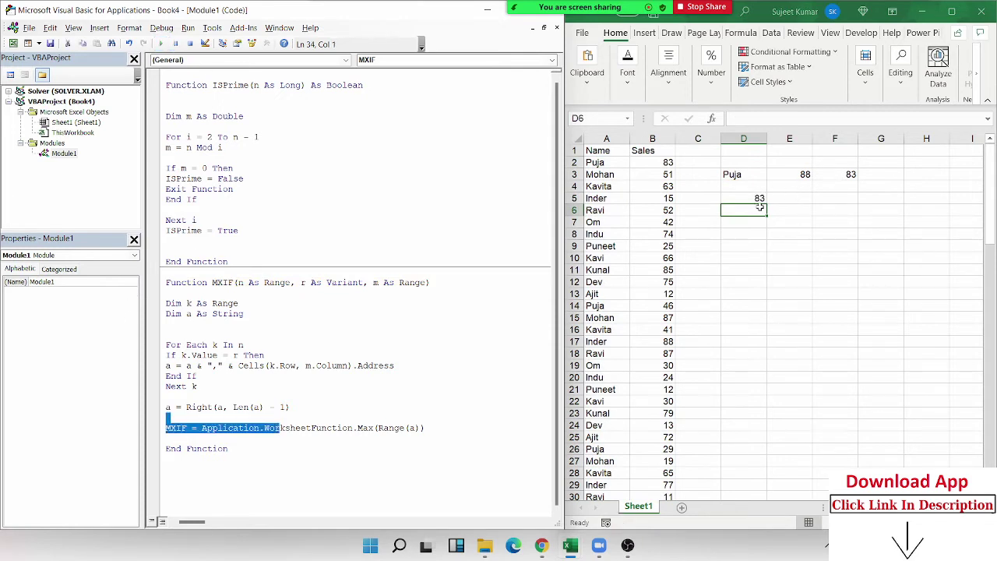
click(756, 198)
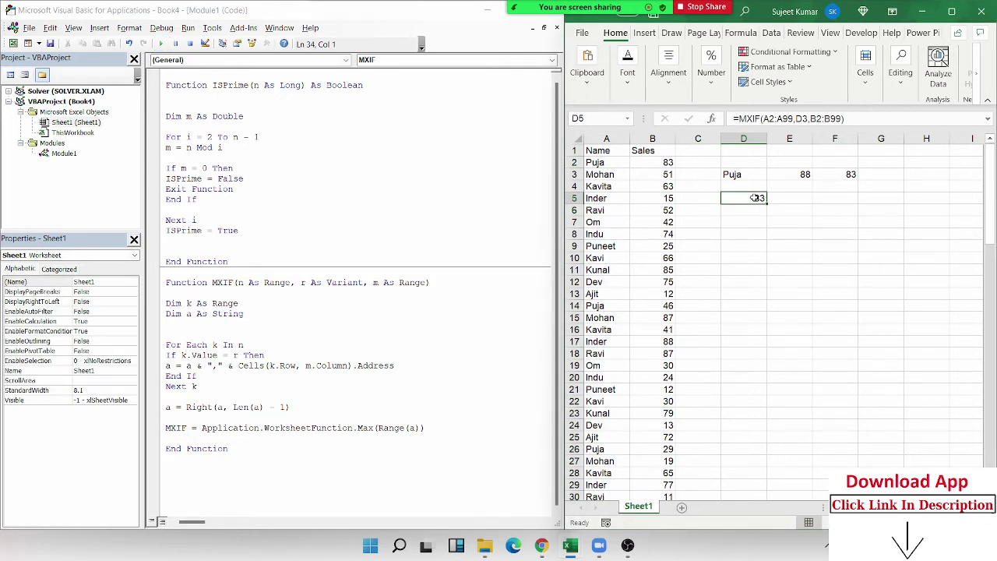
click(838, 177)
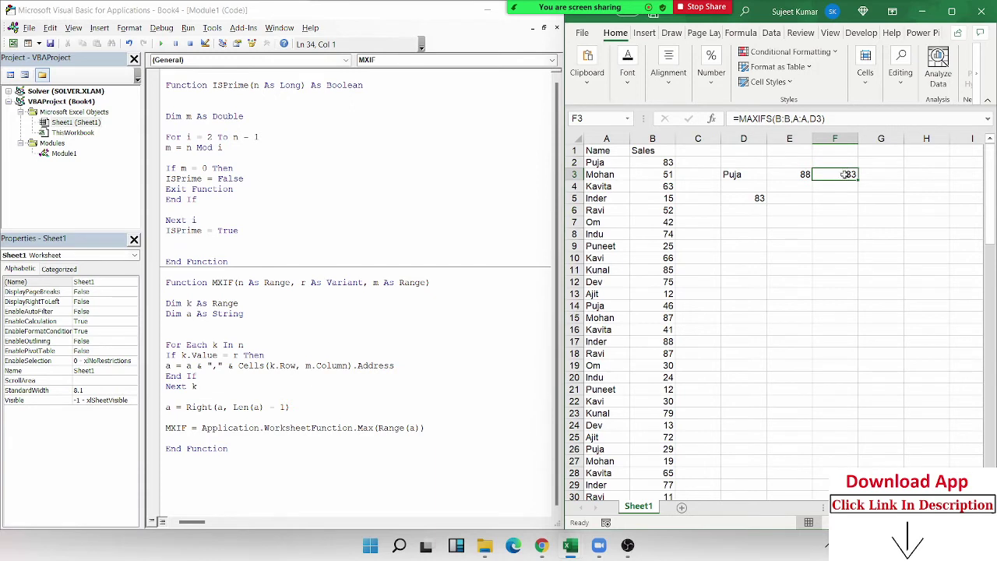
click(747, 207)
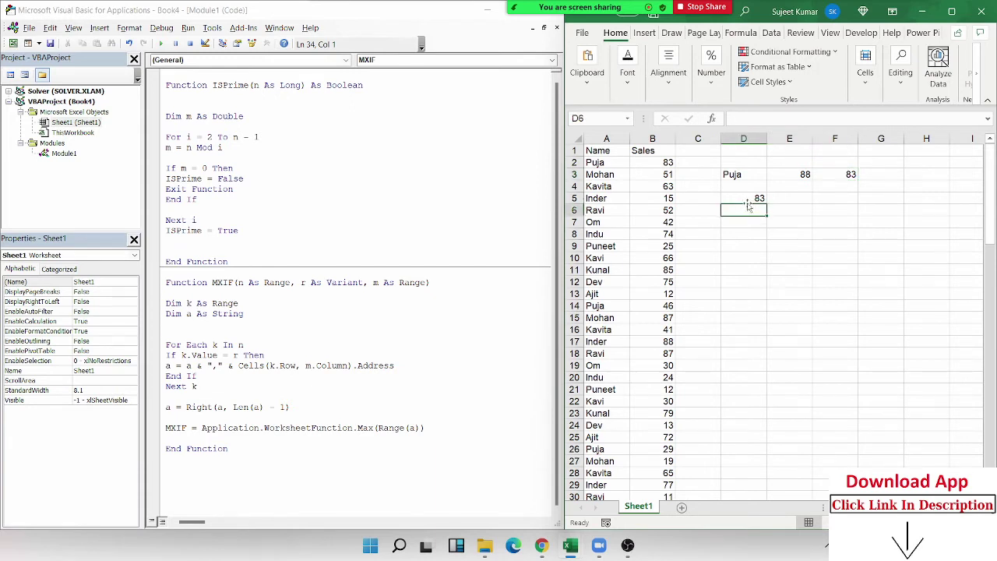
click(747, 198)
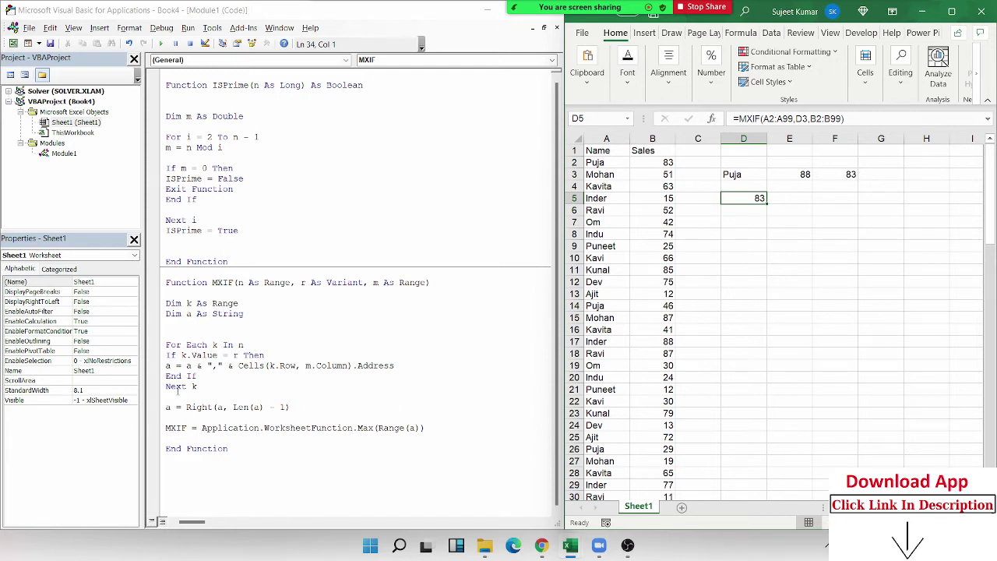
click(241, 292)
drag(435, 282, 252, 282)
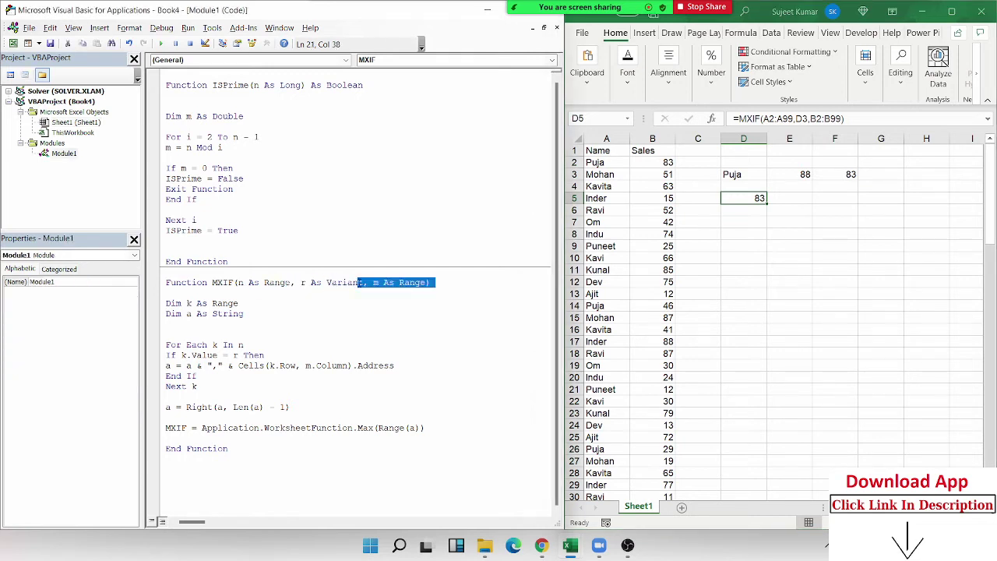
click(281, 289)
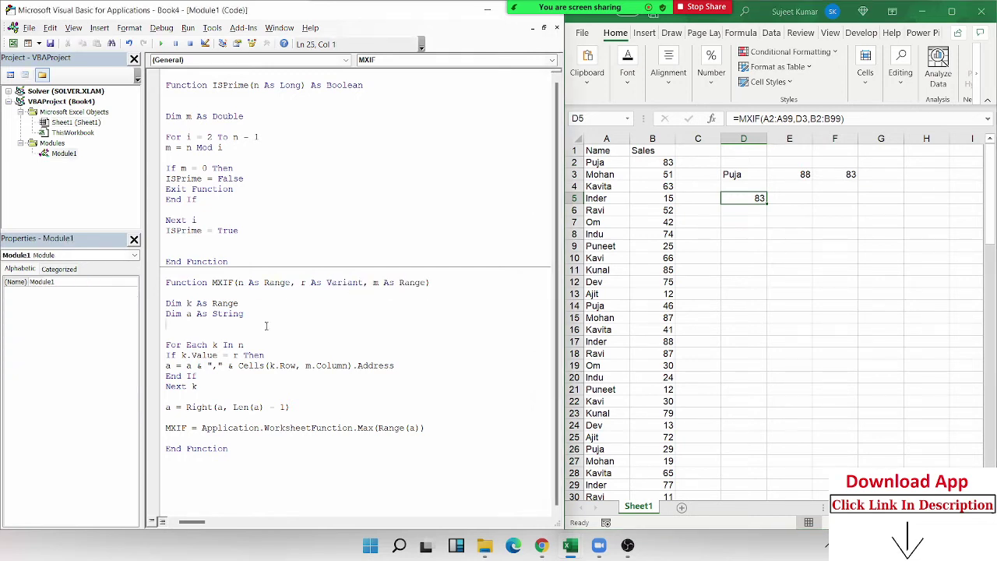
drag(247, 313, 191, 313)
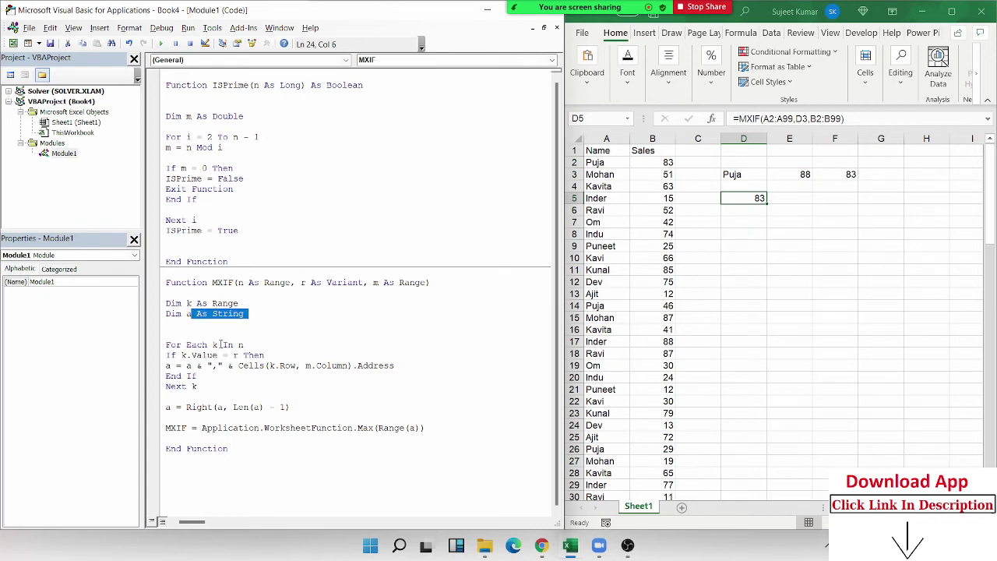
click(246, 344)
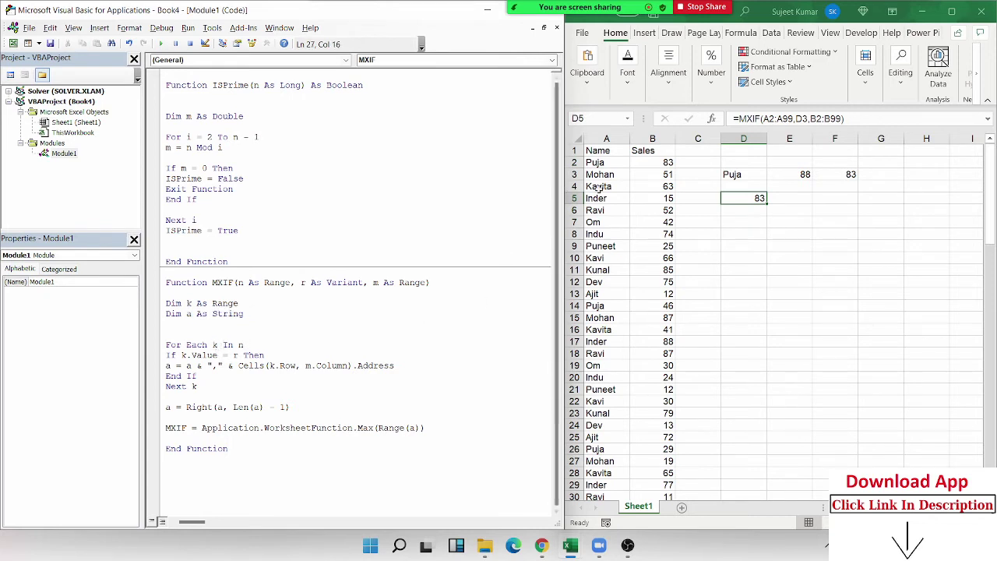
click(159, 305)
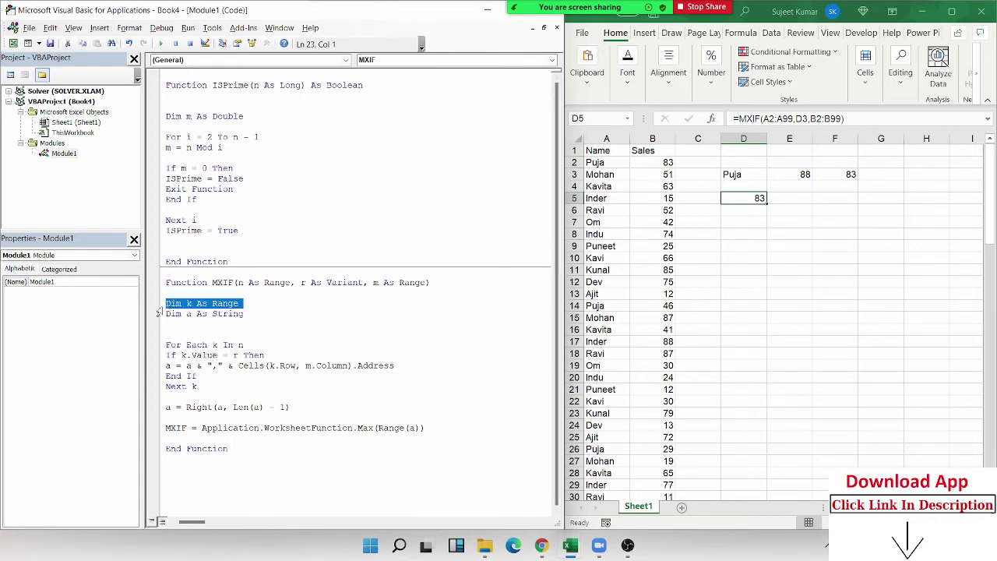
click(217, 344)
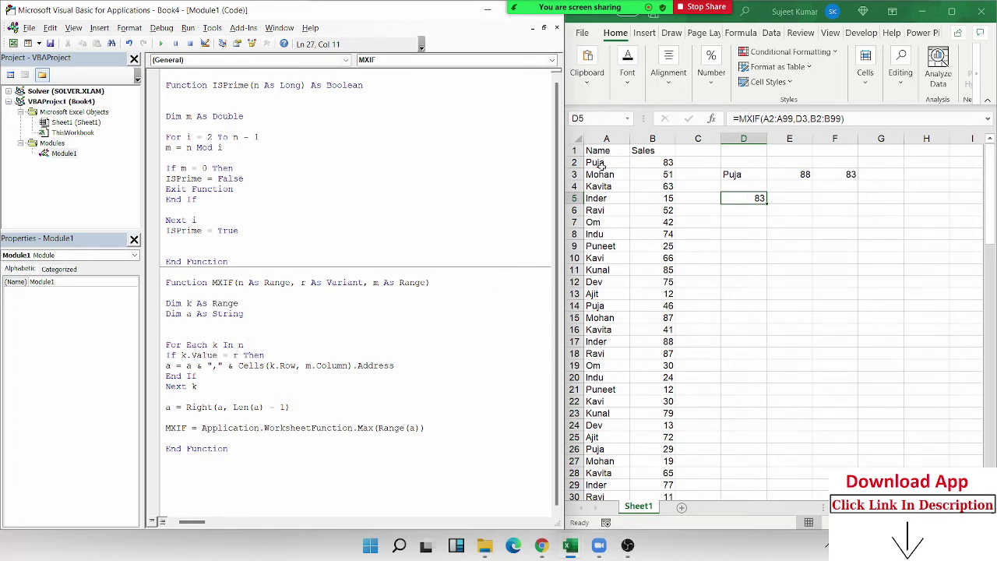
drag(599, 162, 598, 321)
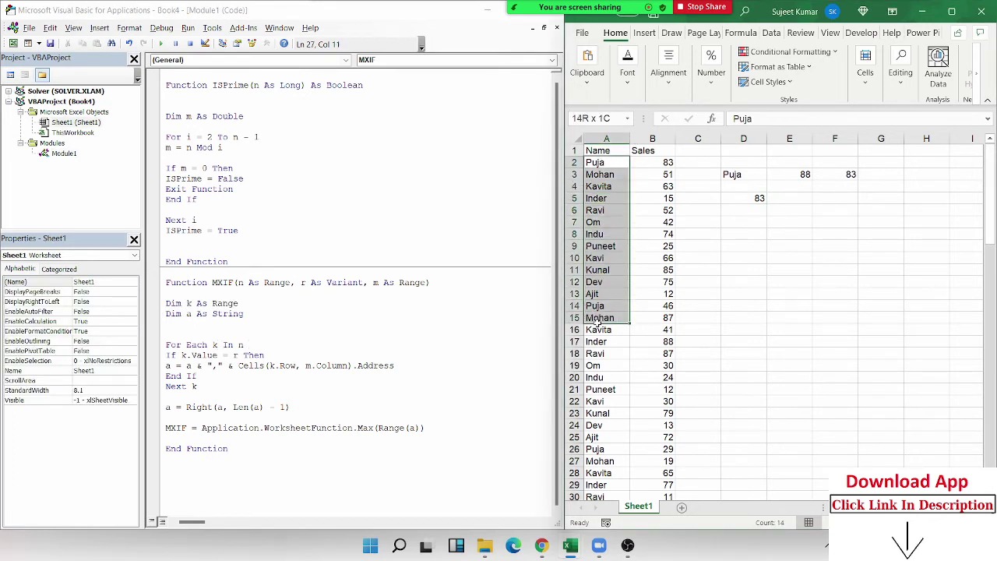
drag(598, 321, 598, 401)
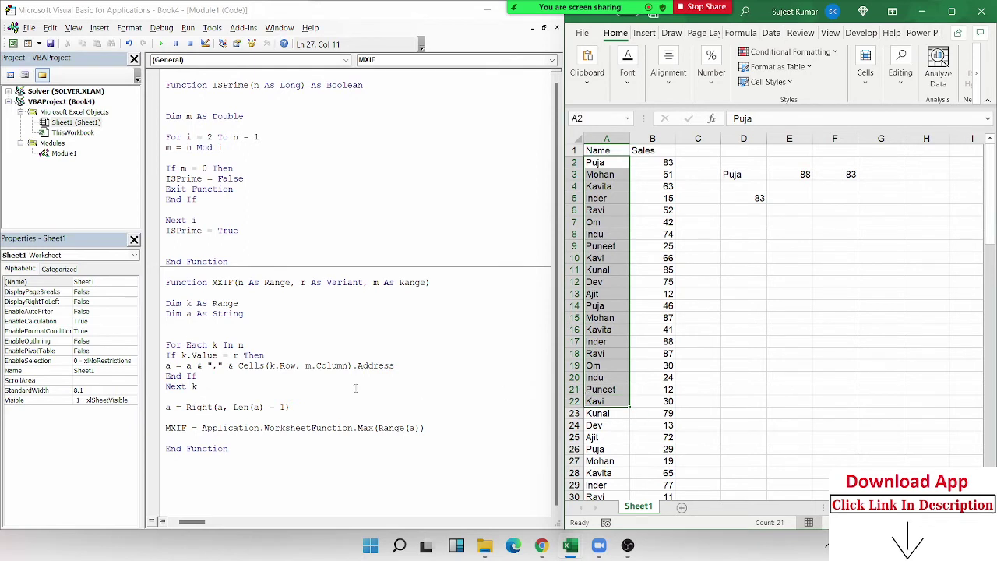
double_click(204, 355)
double_click(235, 355)
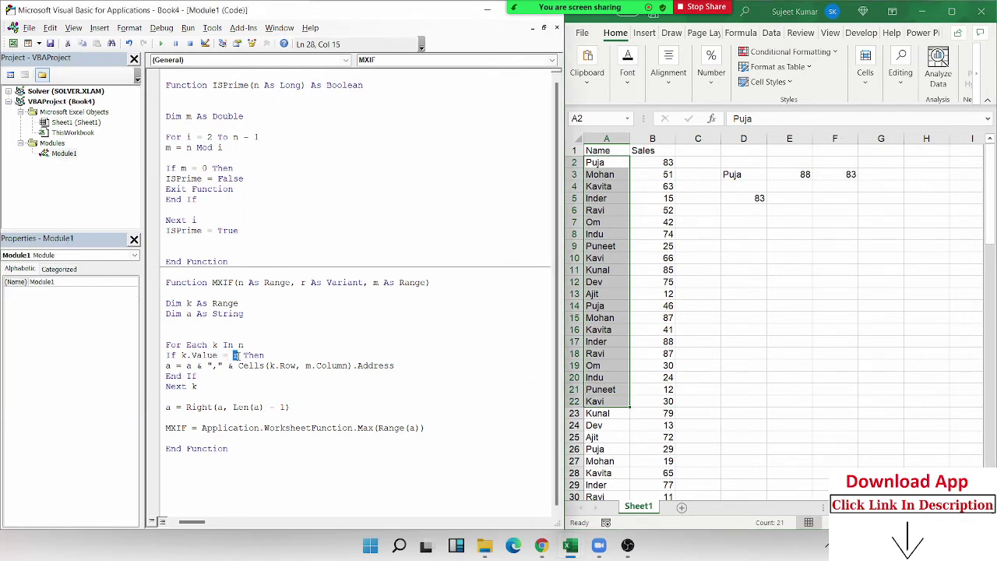
click(595, 162)
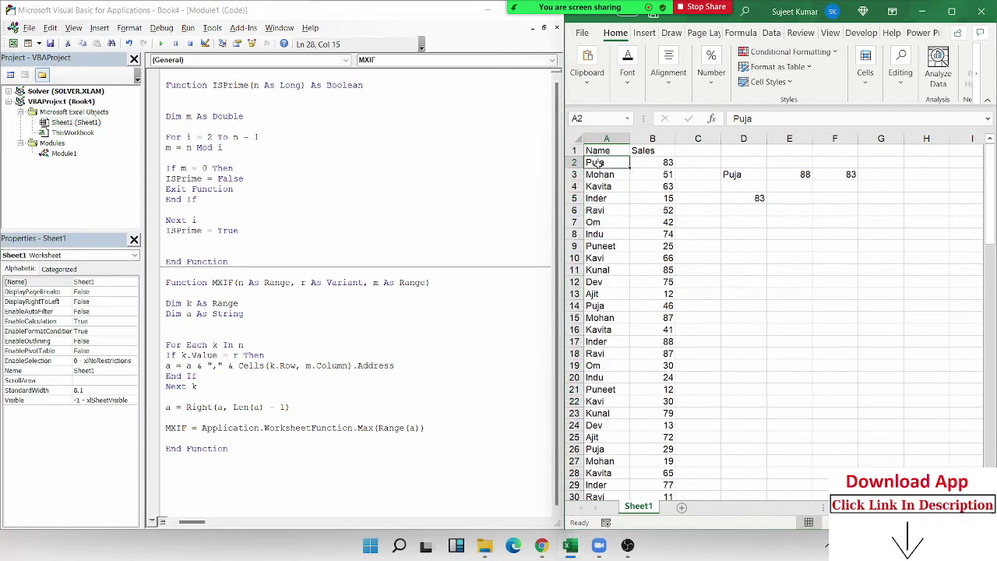
click(596, 174)
click(595, 186)
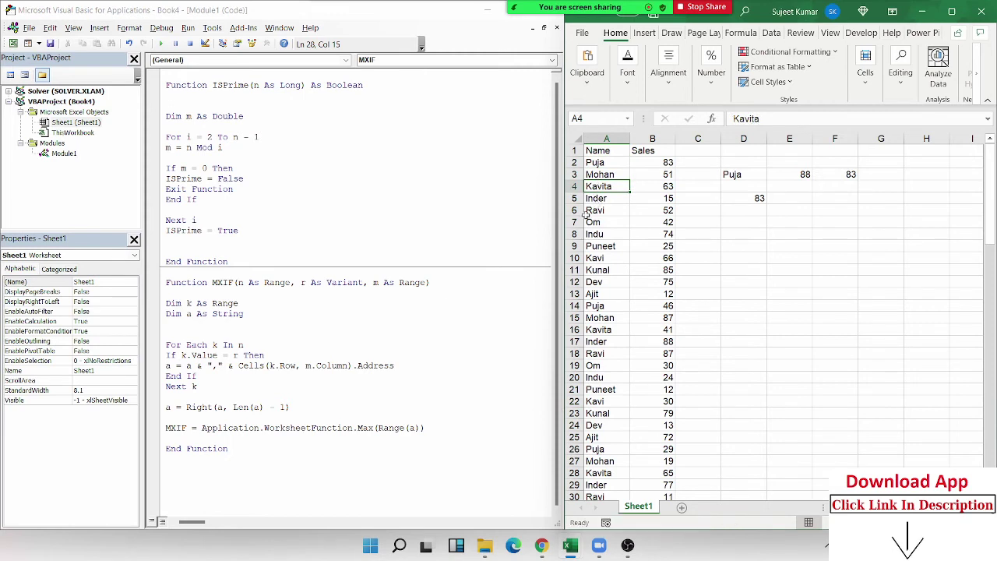
click(304, 282)
double_click(304, 282)
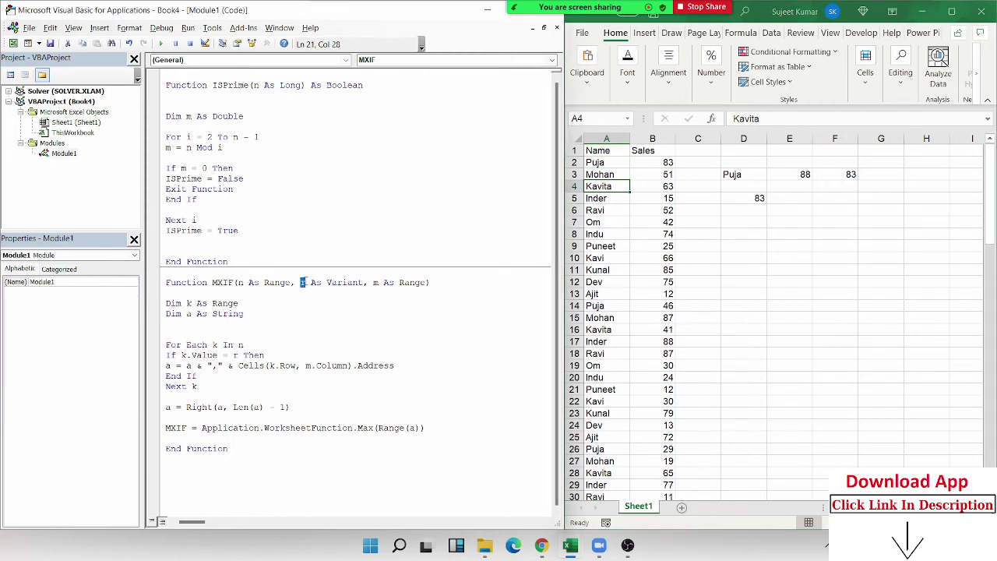
click(253, 377)
click(665, 183)
click(666, 184)
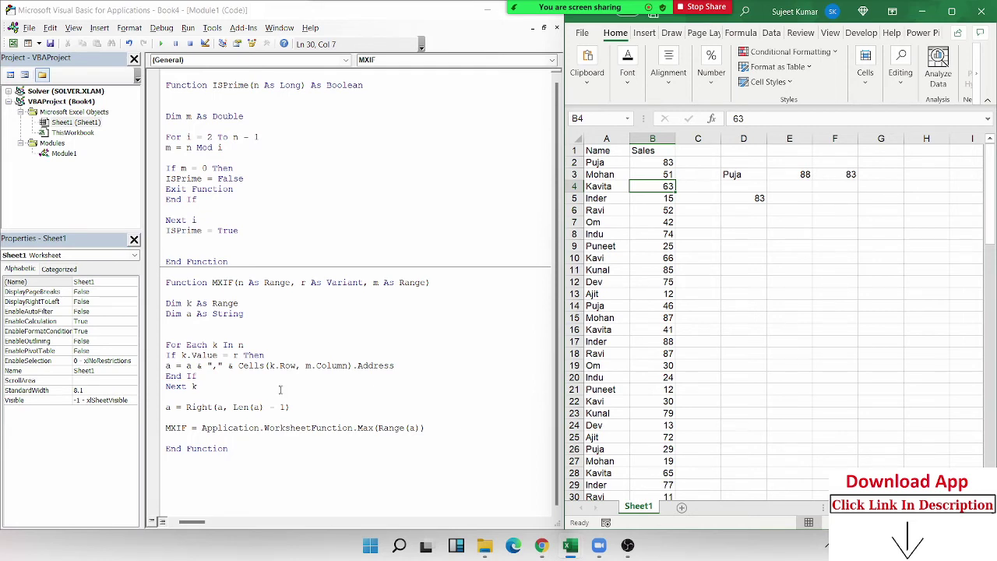
click(413, 427)
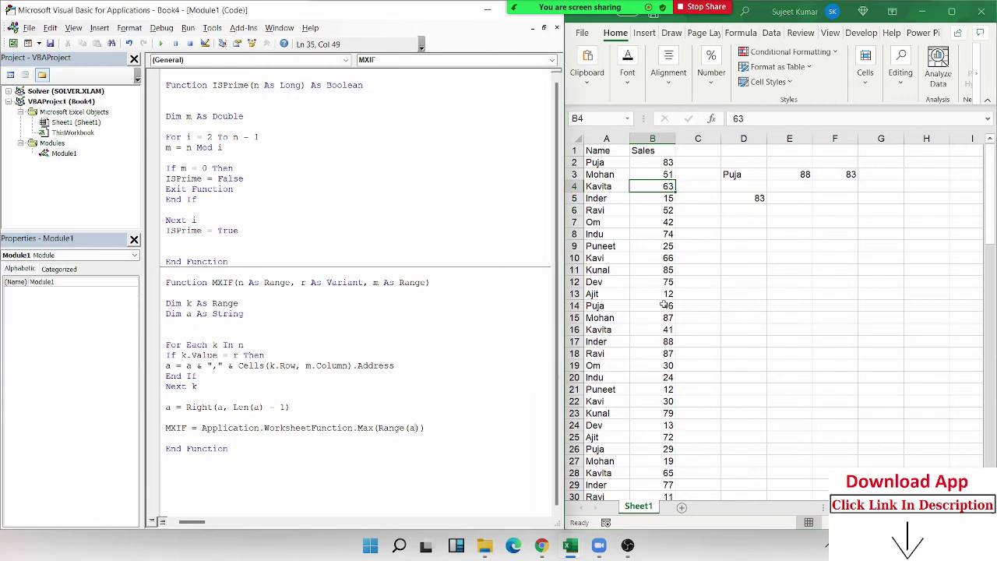
click(786, 255)
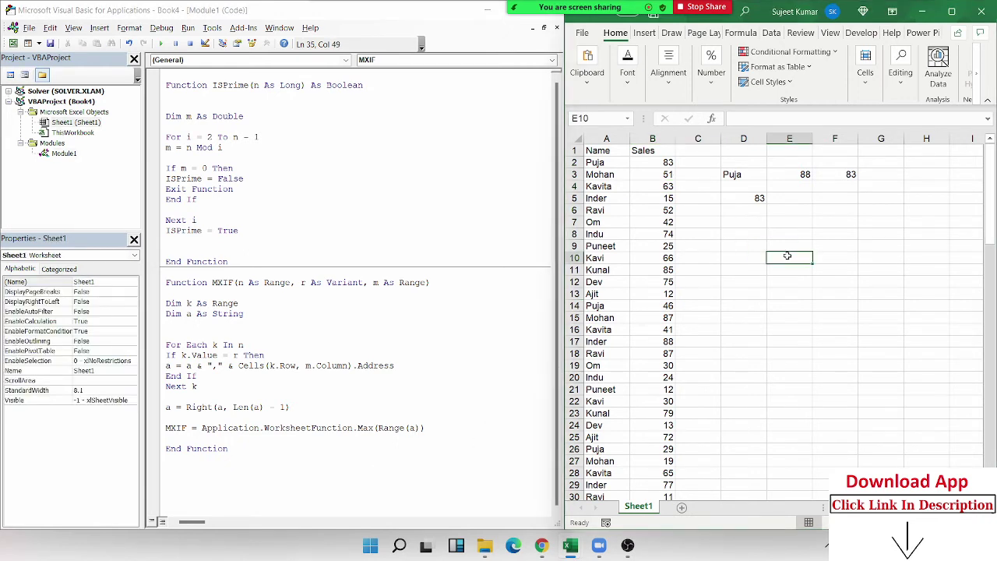
text(A1,)
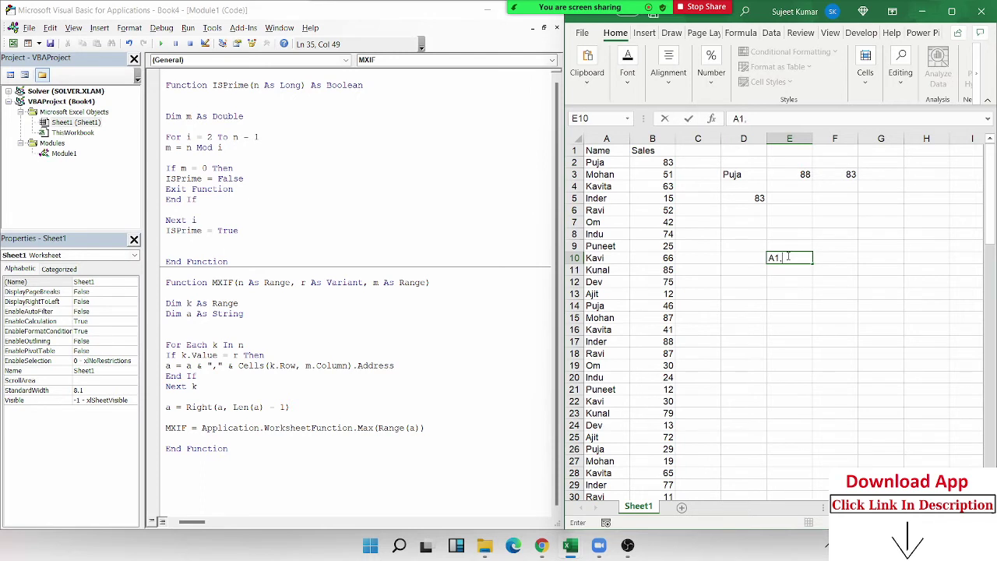
key(BackSpace)
key(BackSpace)
key(BackSpace)
text(B2,B)
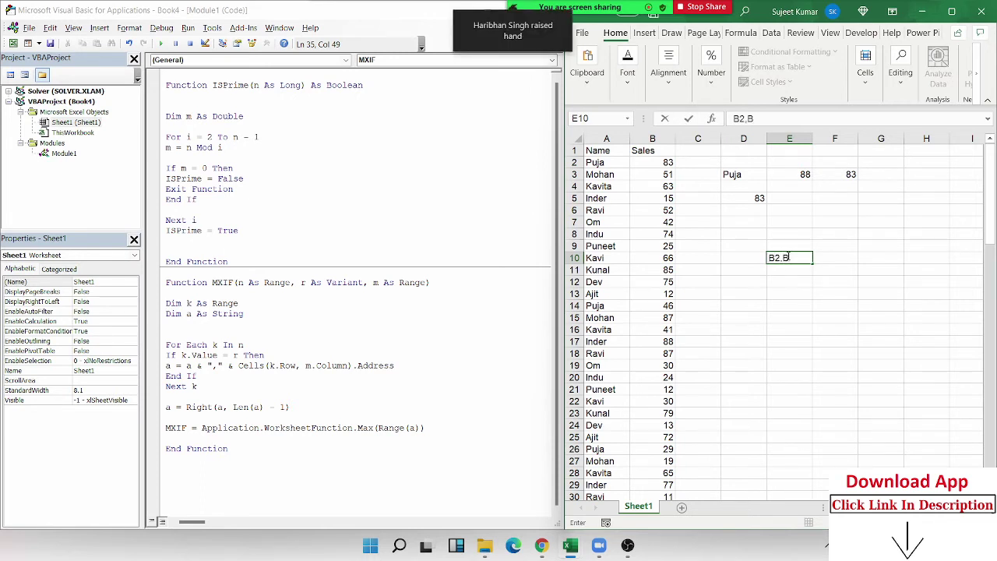
text(5,)
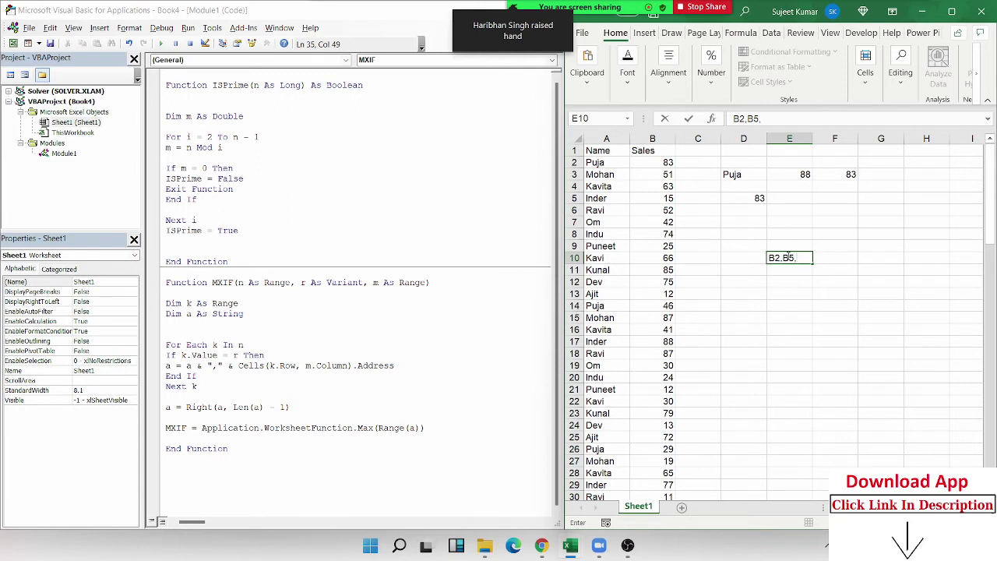
text(B7)
mouse_move(576, 9)
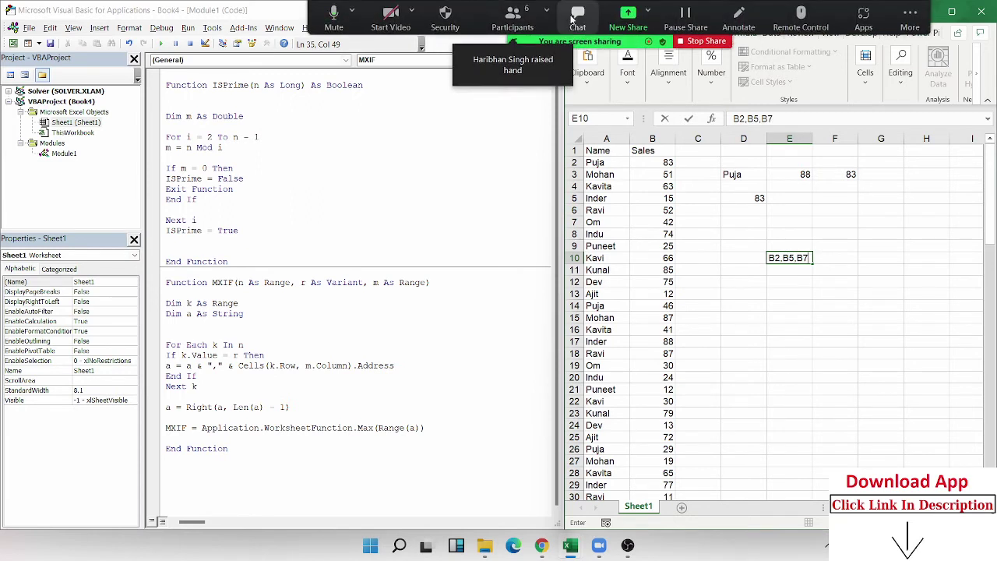
Look through the Zoom participants list, then close it to uncover the VBA code and worksheet
click(512, 16)
mouse_move(559, 291)
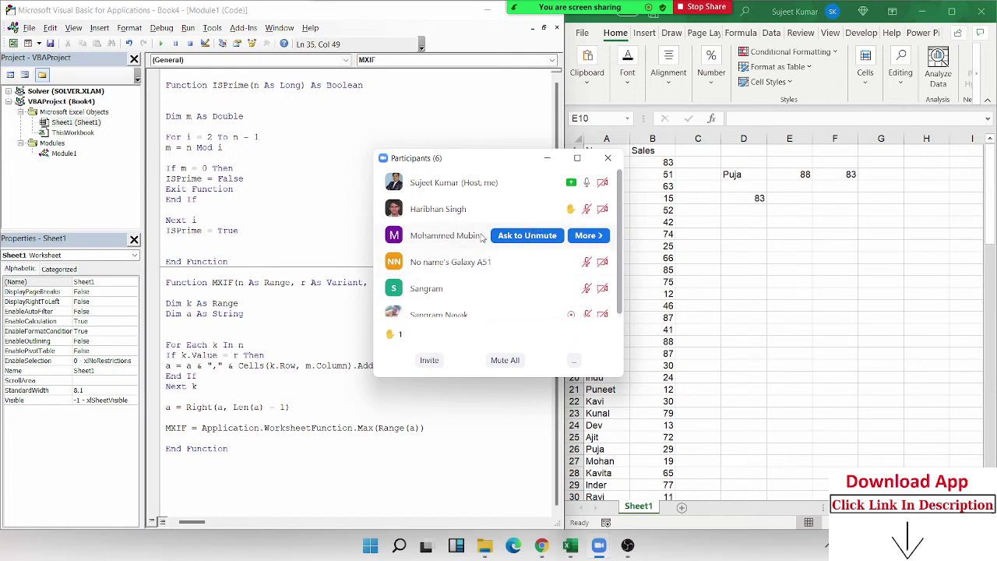
scroll(481, 238, down, 1)
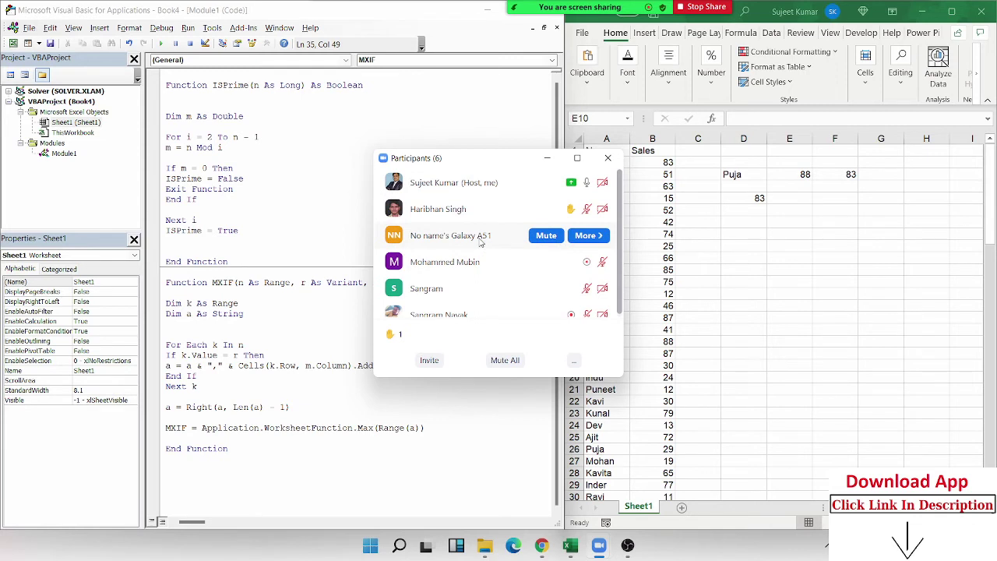
scroll(507, 291, down, 1)
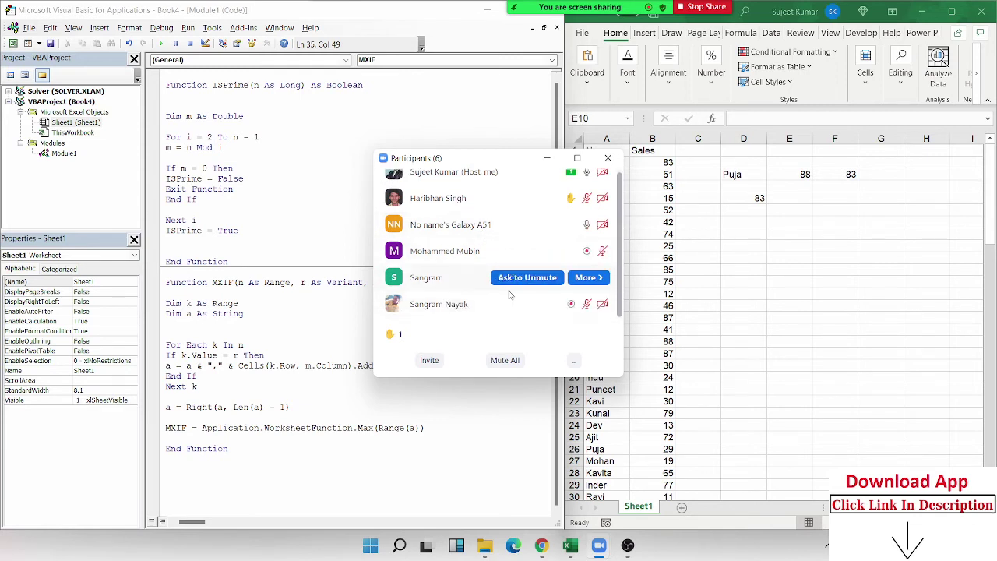
scroll(509, 294, up, 1)
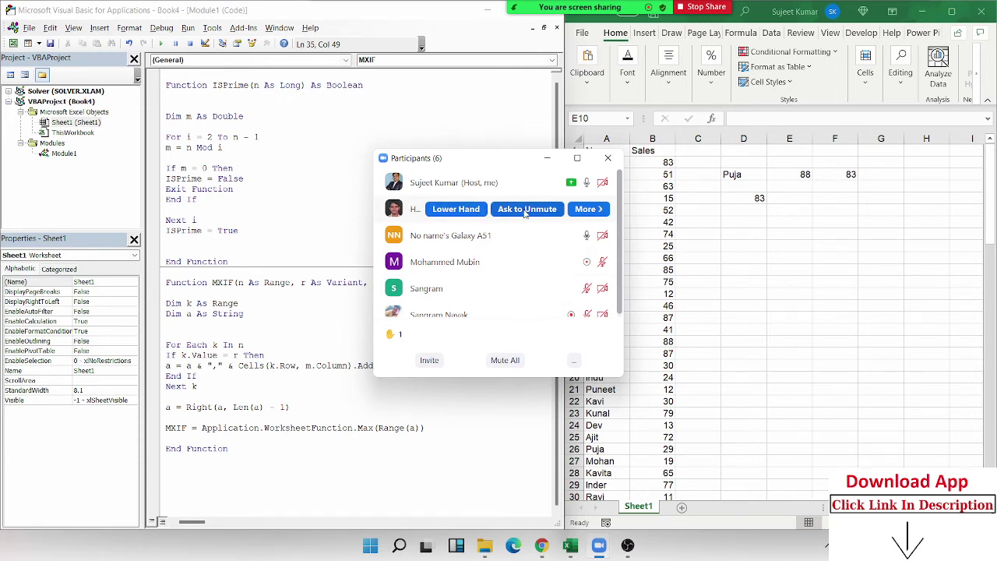
click(350, 438)
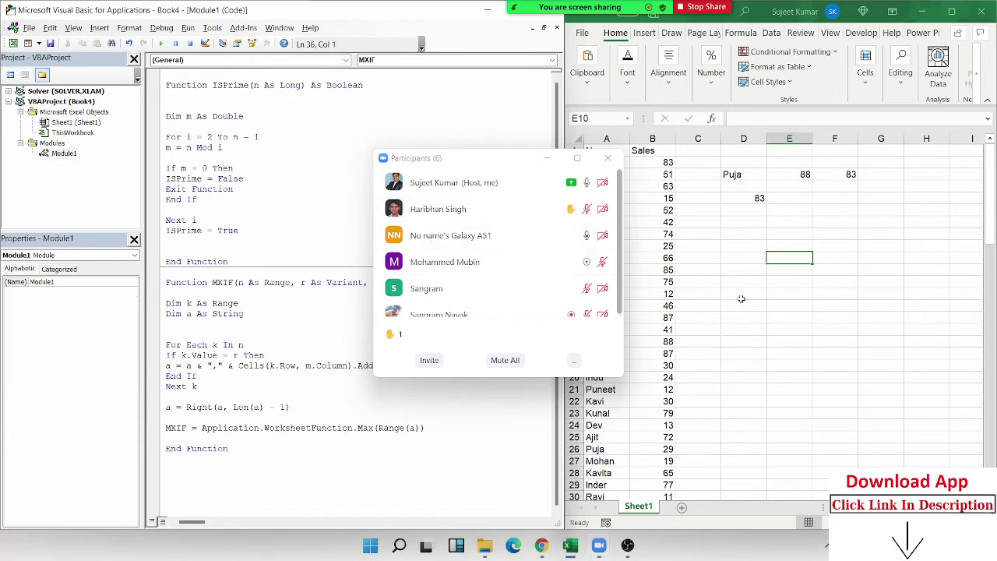
click(608, 158)
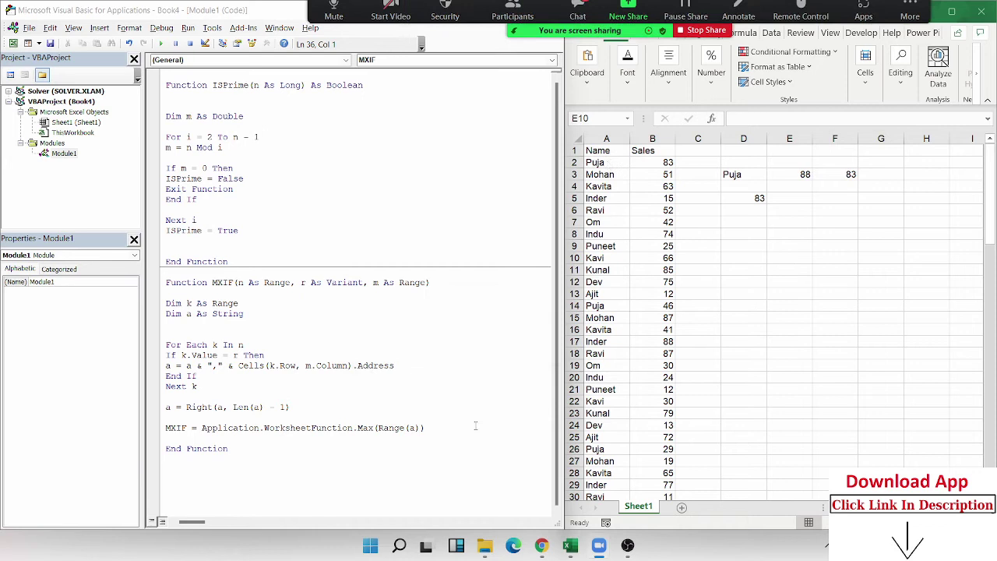
double_click(412, 428)
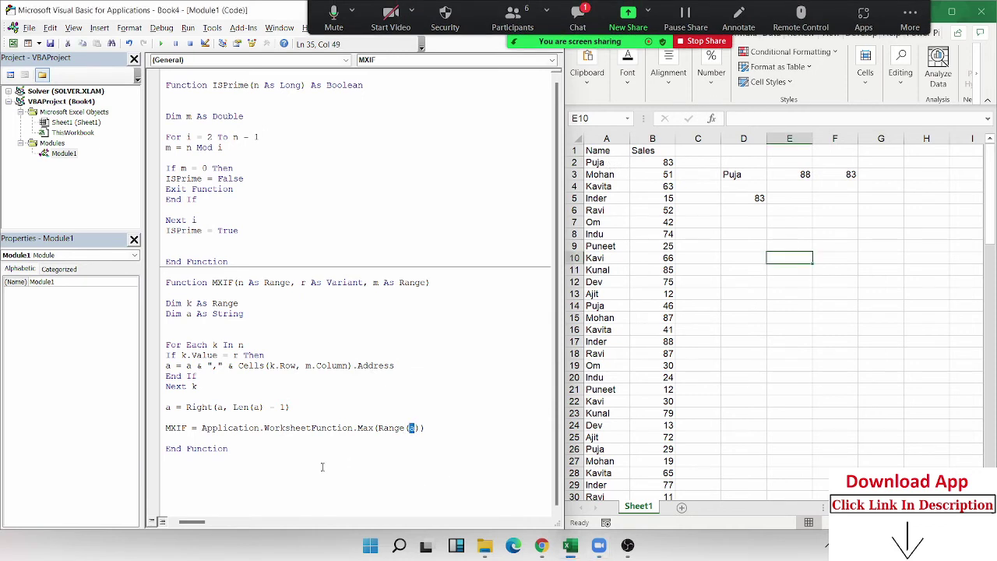
click(168, 469)
text(ange()
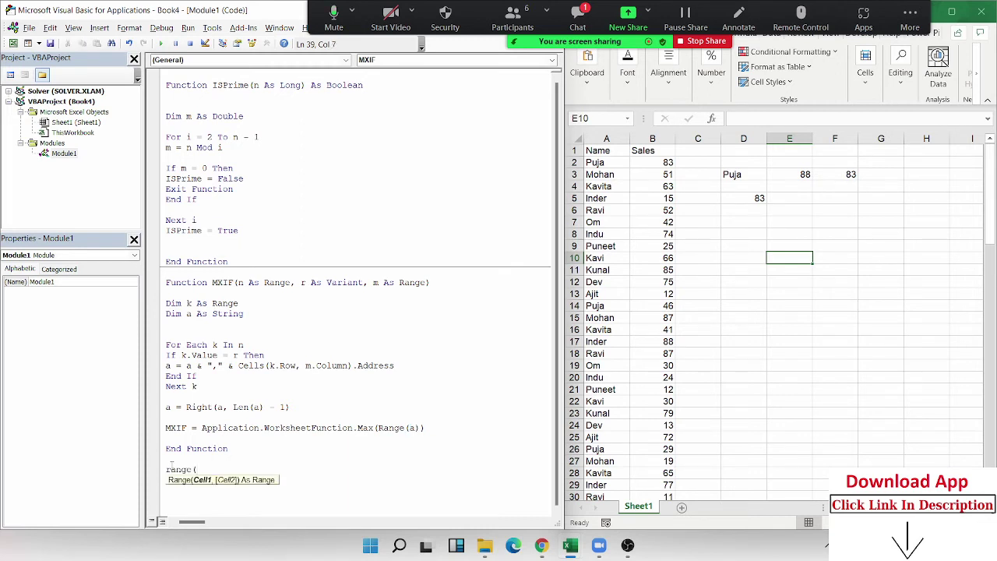
text(a1,)
text(22)
text(C)
text(1)
text(")
drag(251, 470, 144, 472)
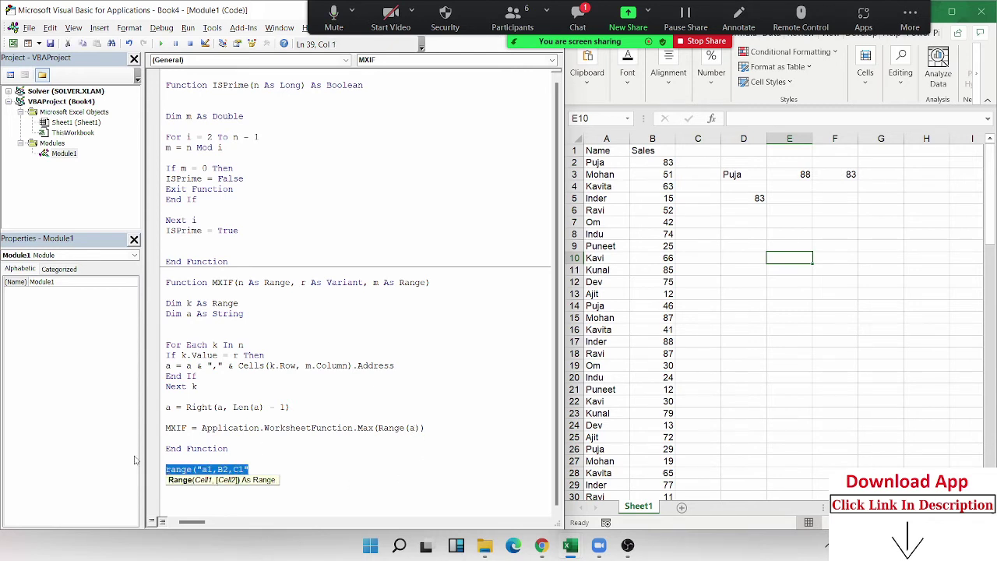
key(Delete)
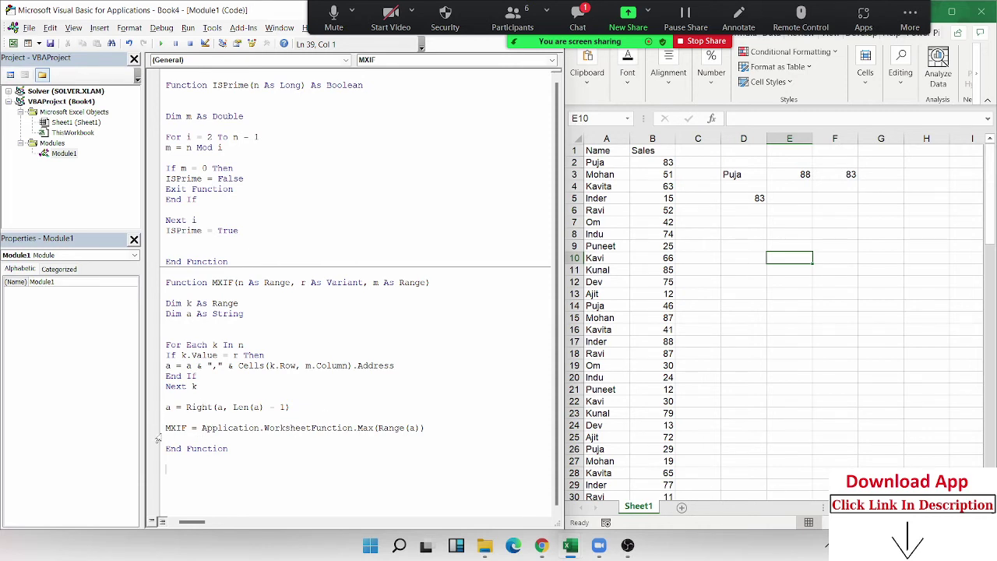
Comment out the Max line so MXIF returns the address string a instead
click(200, 427)
key(Delete)
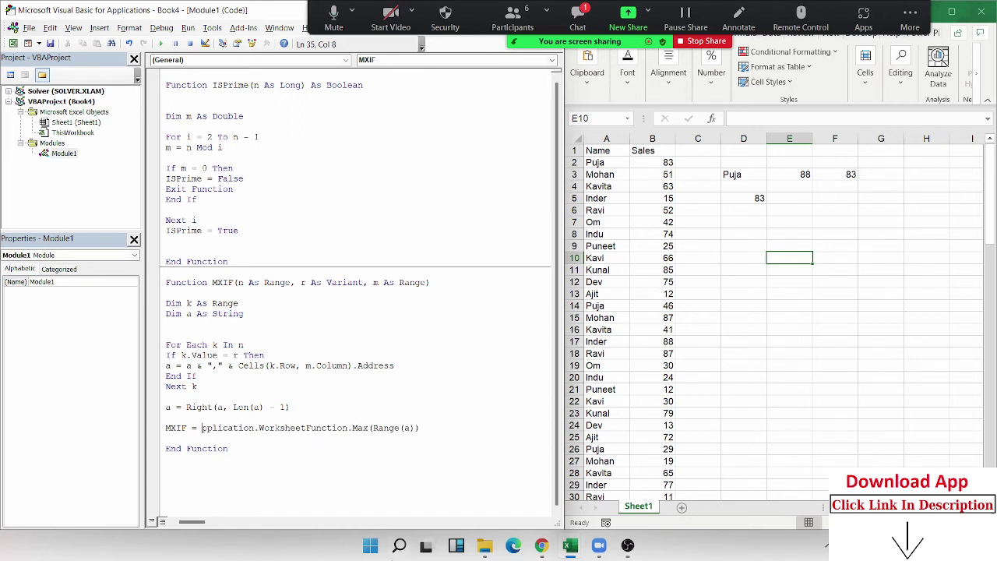
key(Delete)
text(a)
text(p)
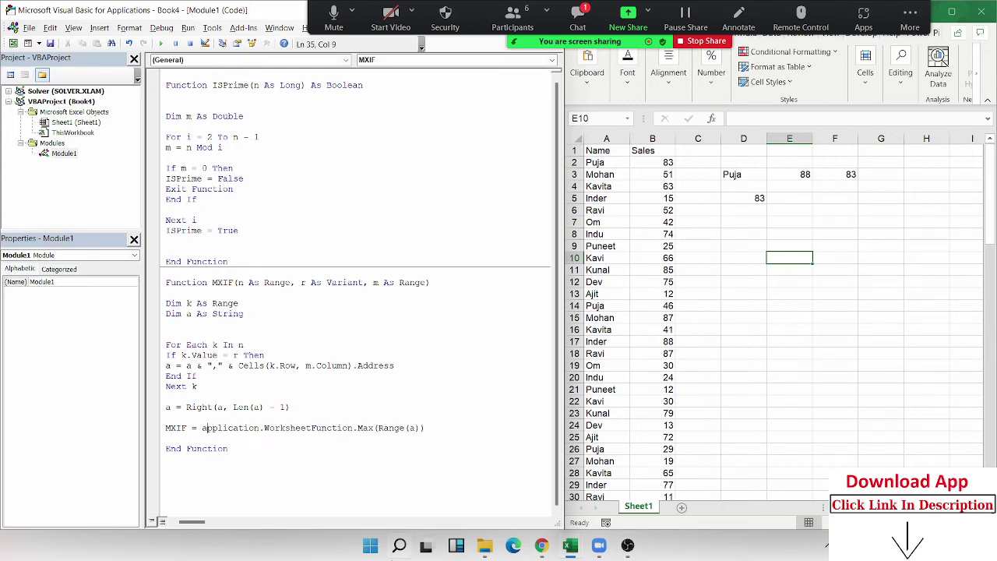
text(')
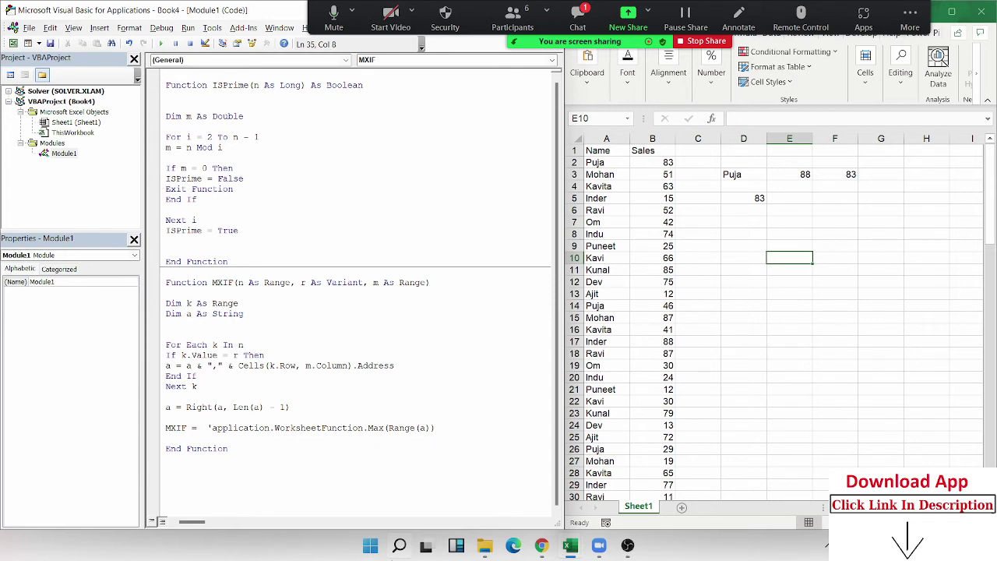
text( a)
key(Up)
key(Up)
key(Up)
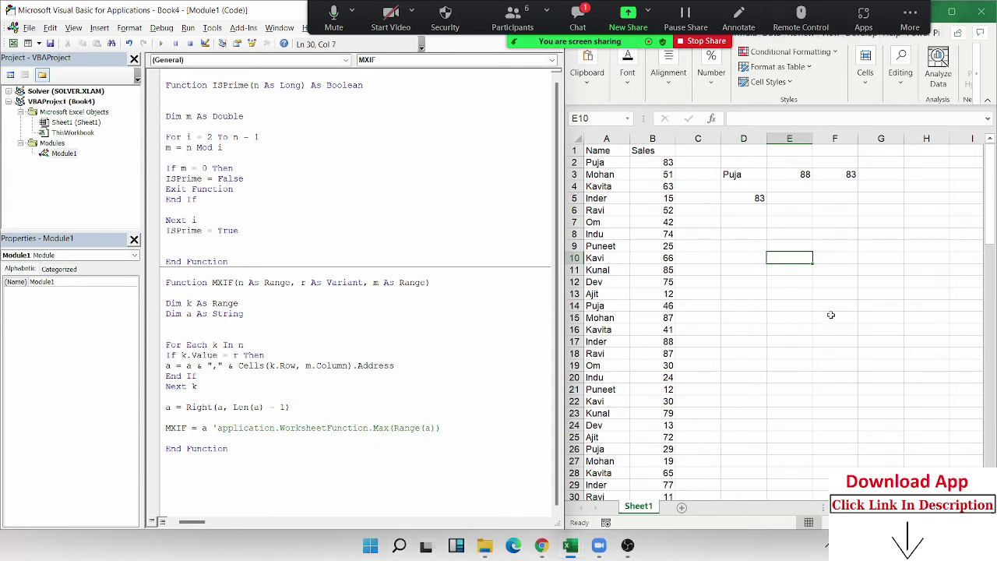
Recalculate D5 to show the matching Sales addresses, then start a =MAX( formula in D7
double_click(755, 198)
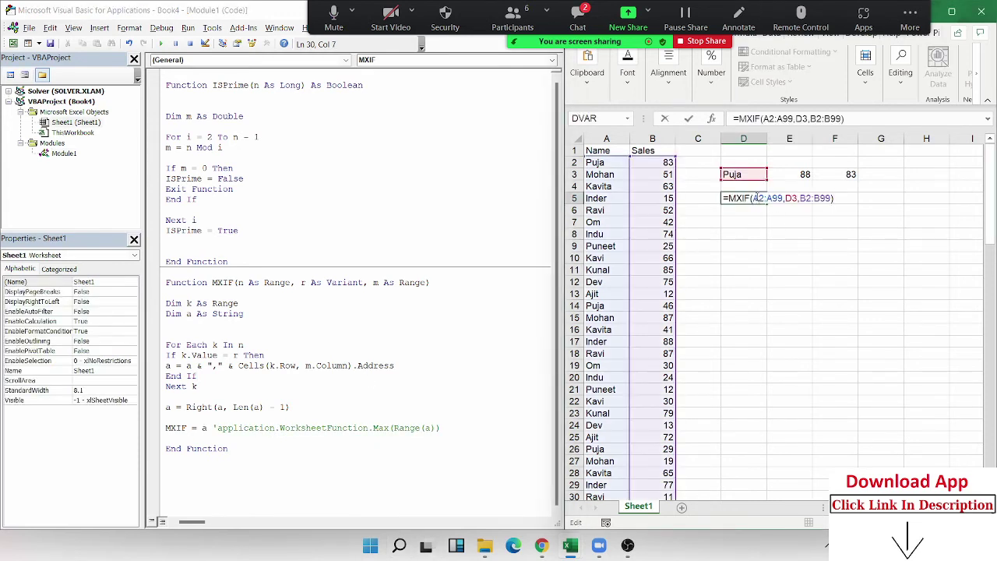
key(ctrl+Return)
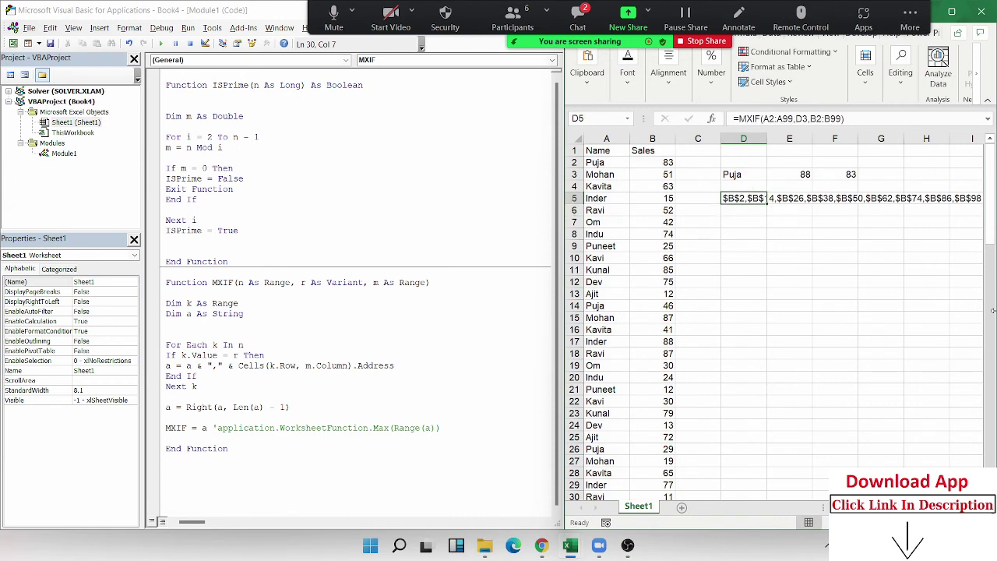
key(Down)
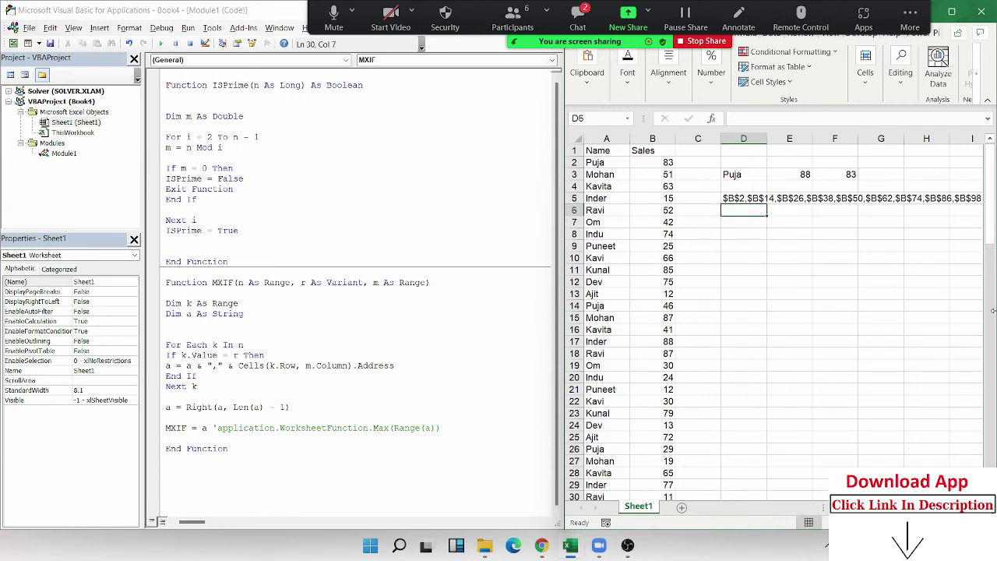
key(Down)
text(=m)
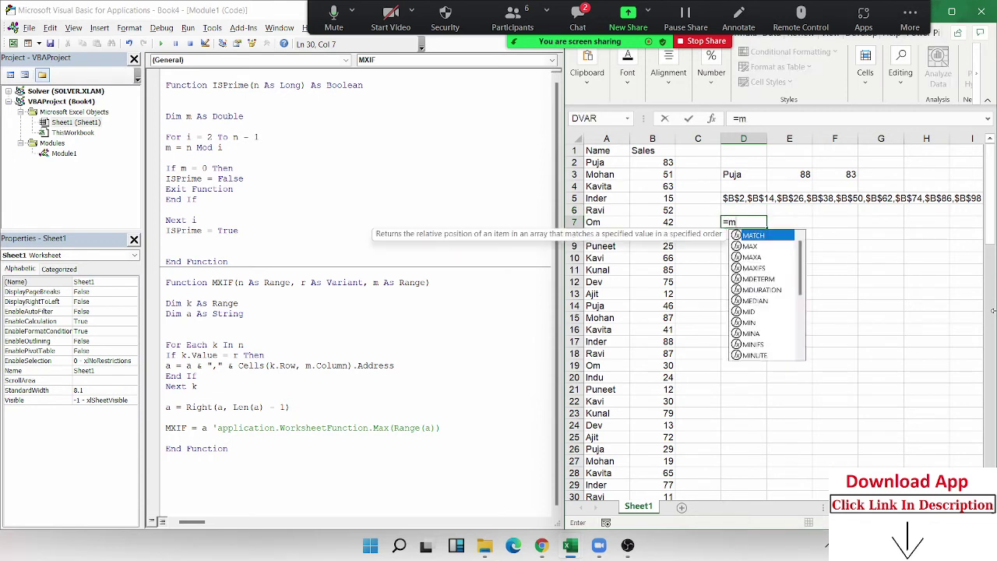
text(ax)
key(Tab)
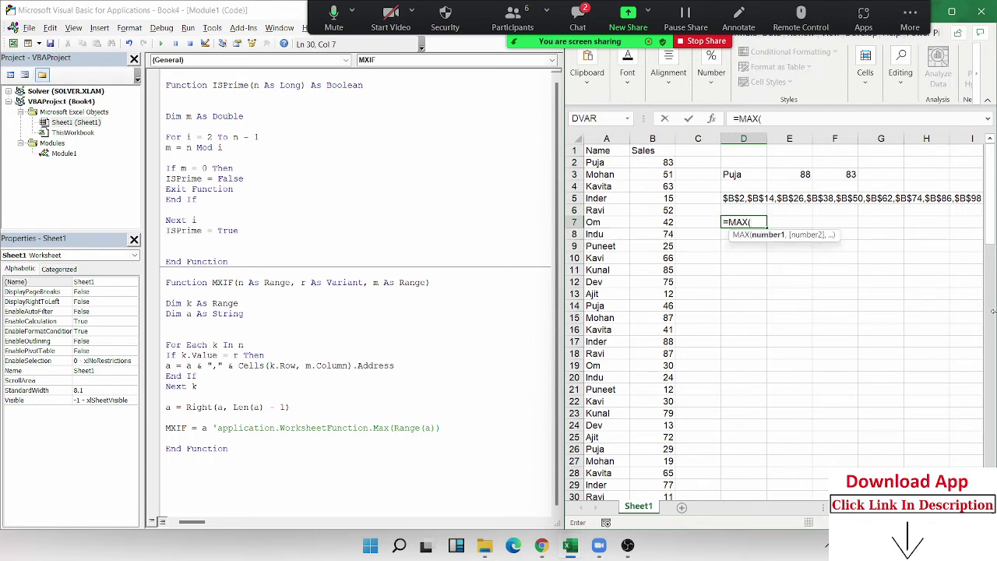
Enter =MAX(B2,B4,B8,B11,B13,B17,B21) in D7 by picking each Sales cell
drag(652, 161, 653, 282)
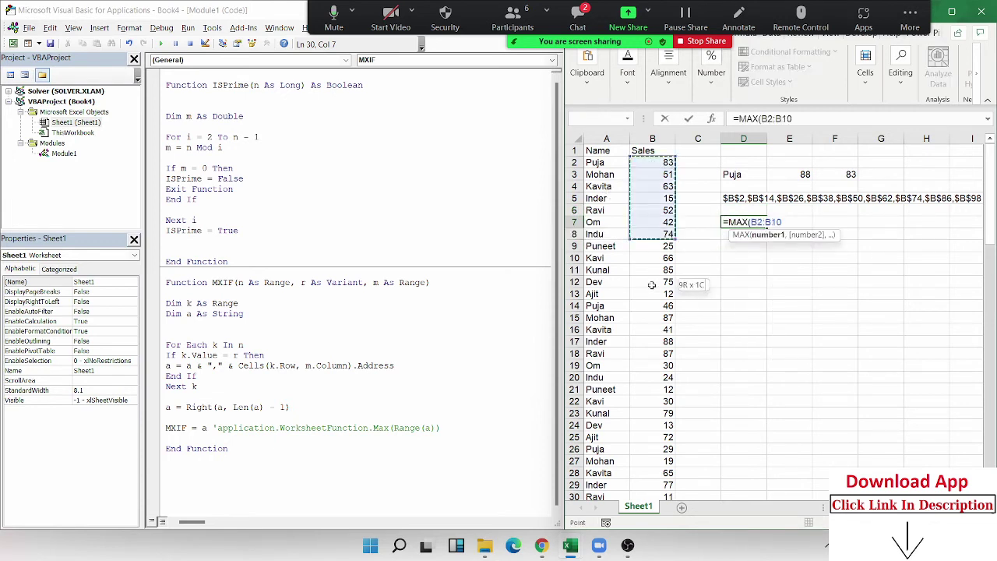
click(652, 162)
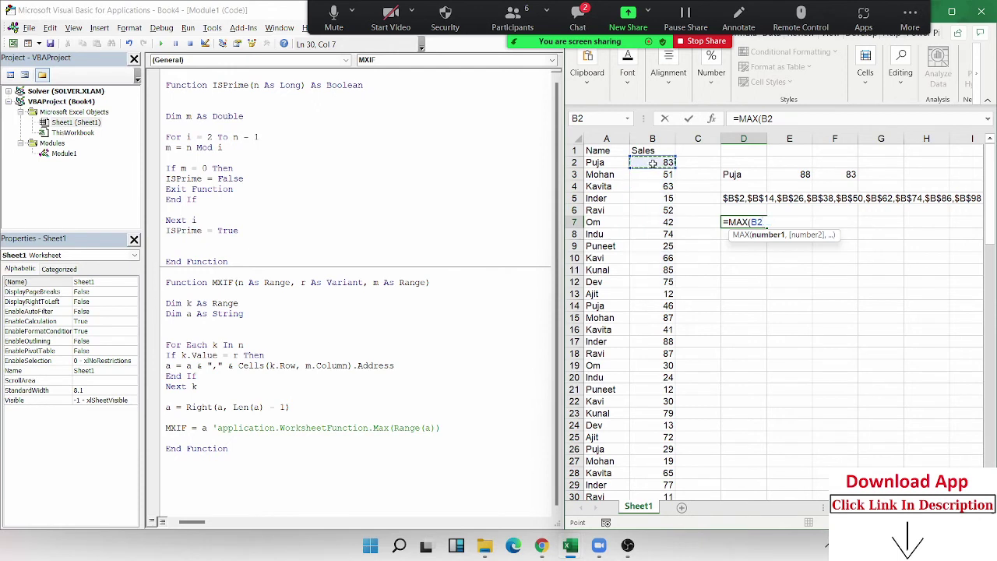
text(,)
click(661, 186)
text(,)
click(664, 234)
text(,)
click(666, 270)
text(,)
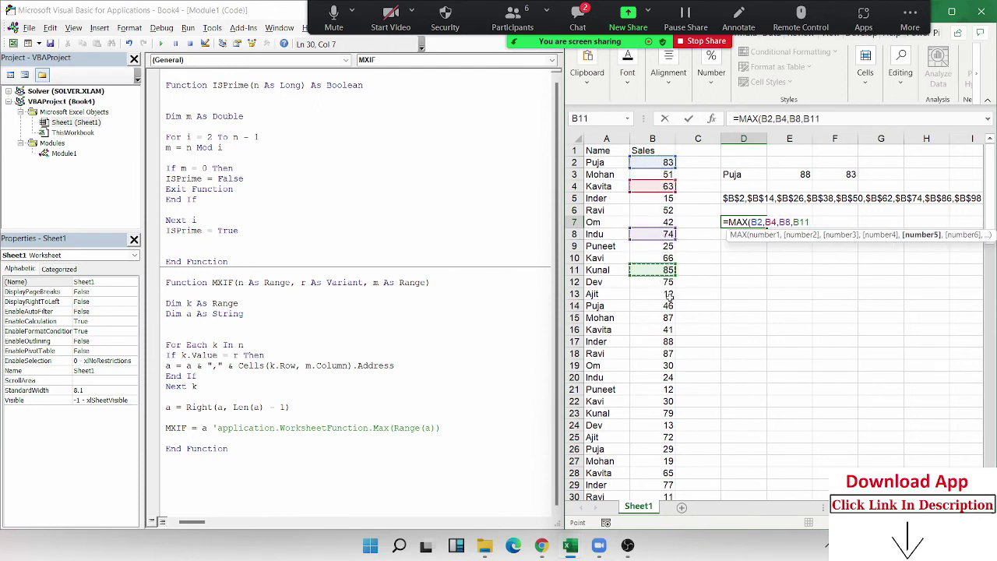
click(665, 294)
text(,)
click(668, 341)
text(,)
click(651, 389)
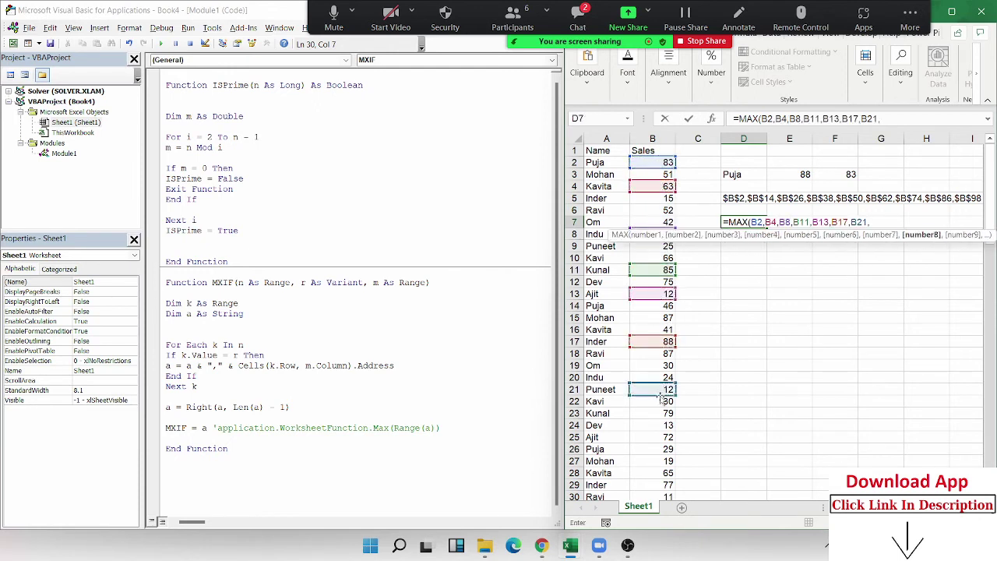
key(Return)
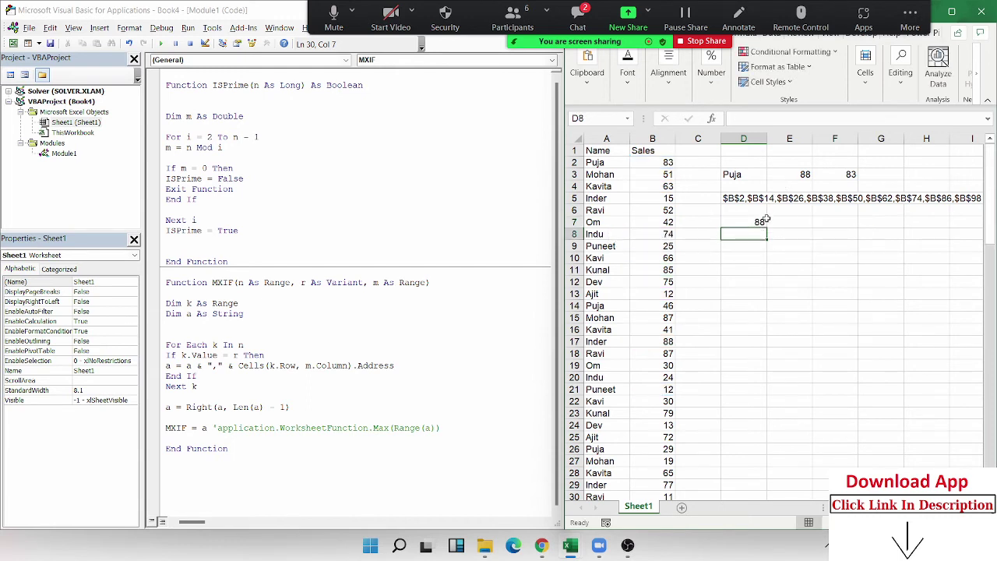
Check D7's result of 88 against D5's address list and the Sales values in B2 and B14
click(762, 221)
click(733, 199)
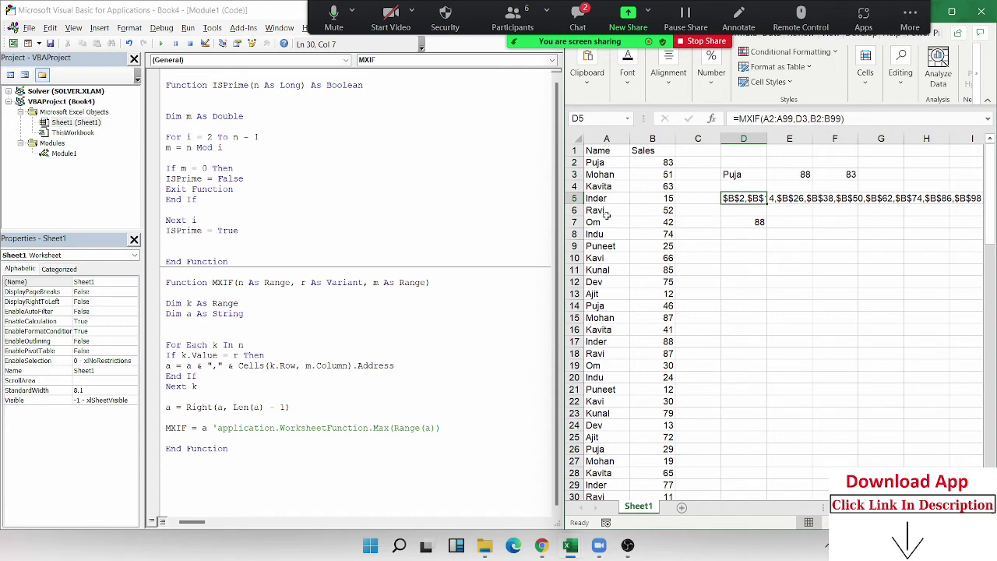
click(656, 162)
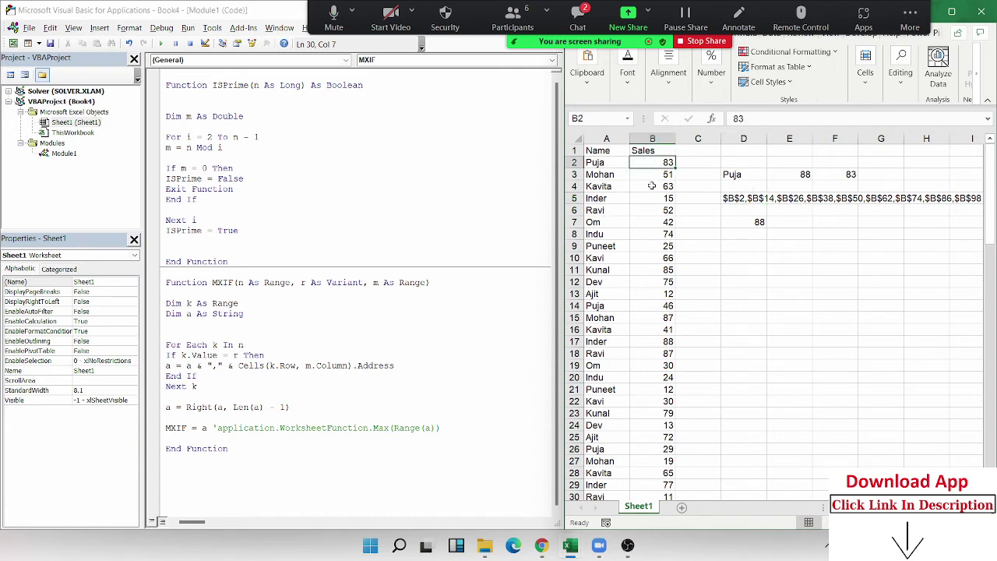
click(666, 307)
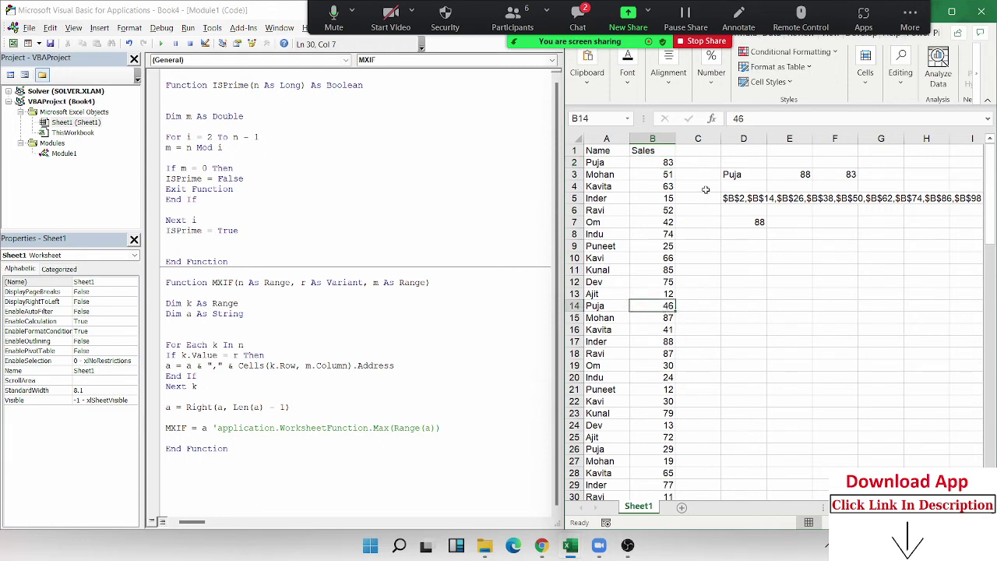
click(745, 200)
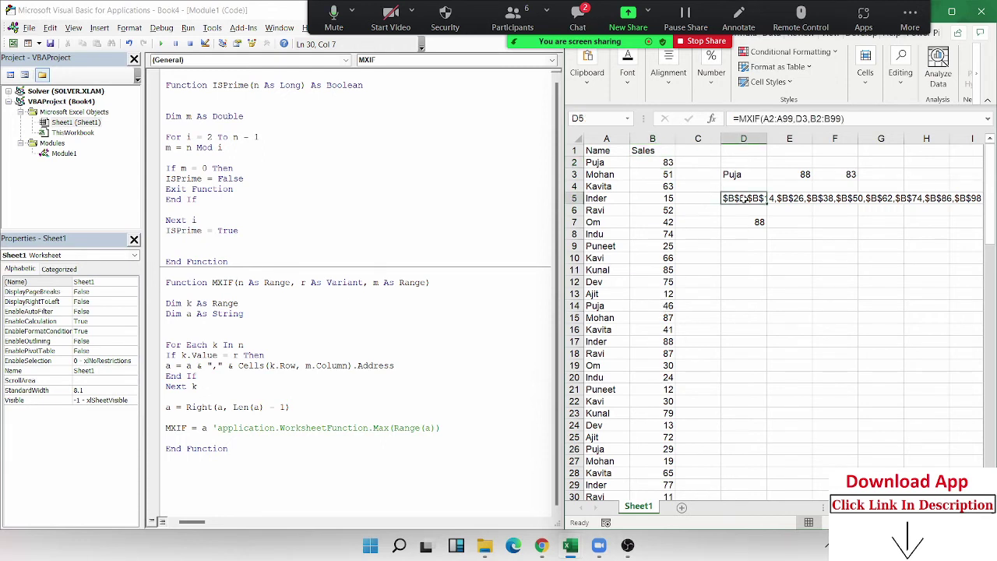
Clear the test results from D5:D9 on the worksheet
drag(167, 403, 173, 426)
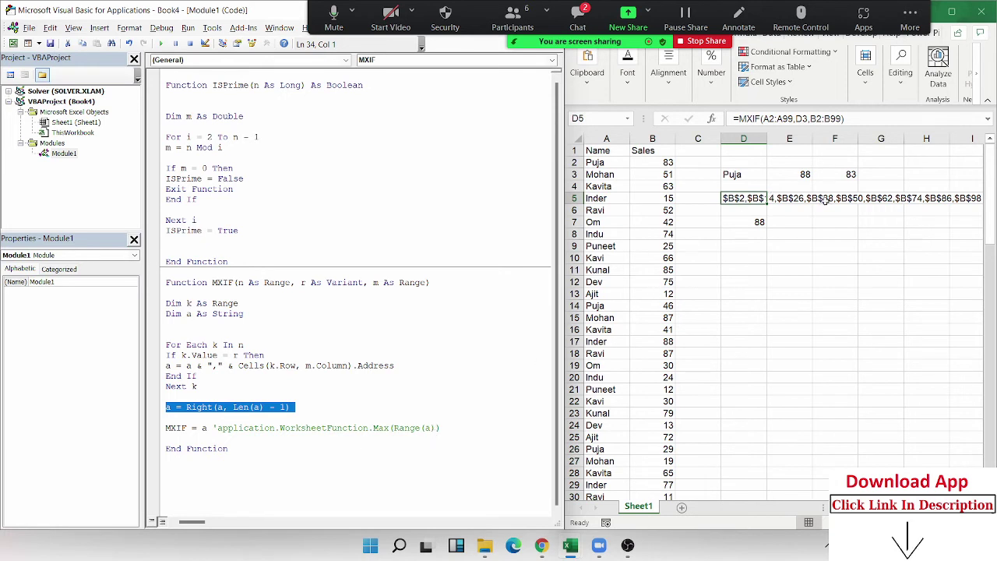
click(754, 223)
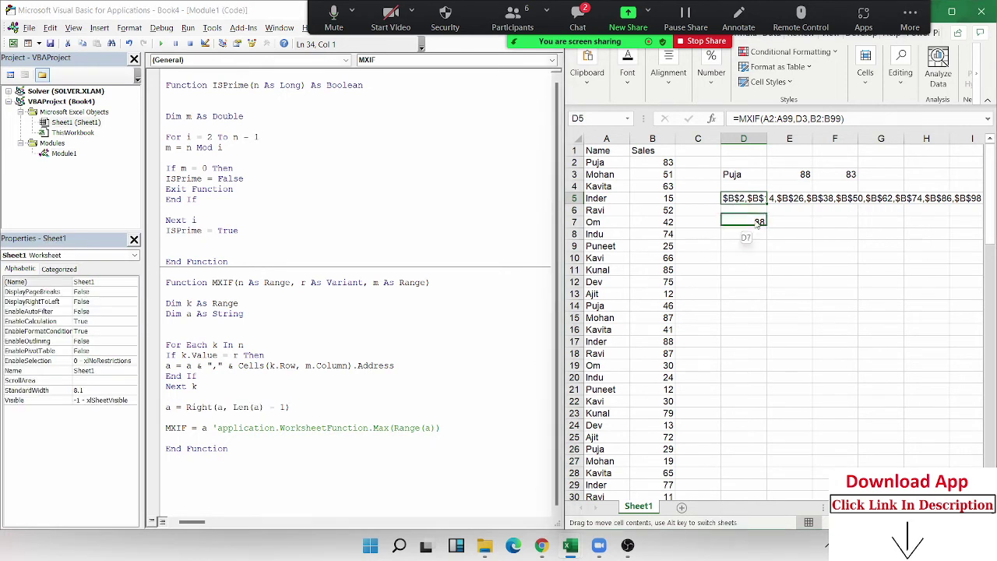
drag(746, 244, 738, 198)
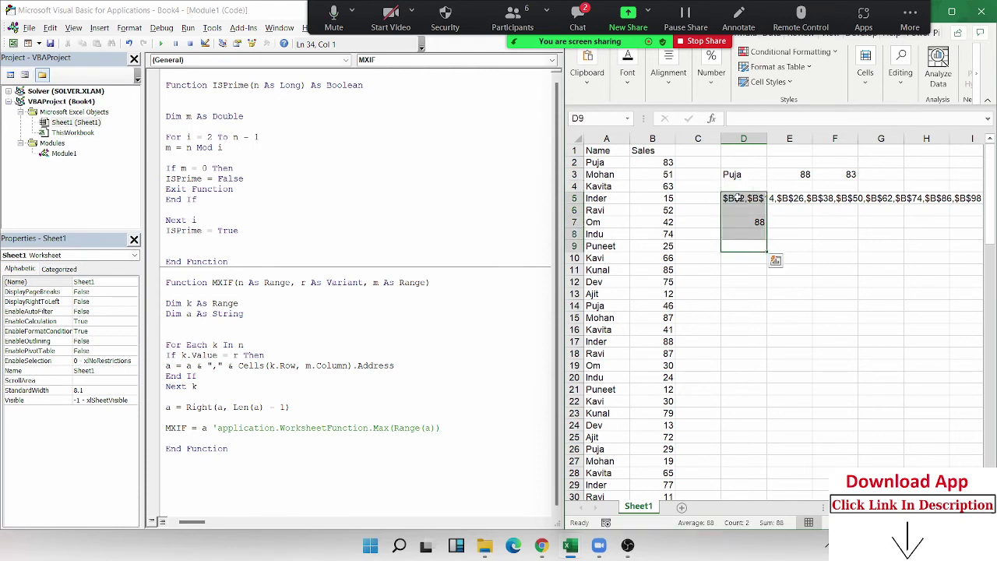
key(Delete)
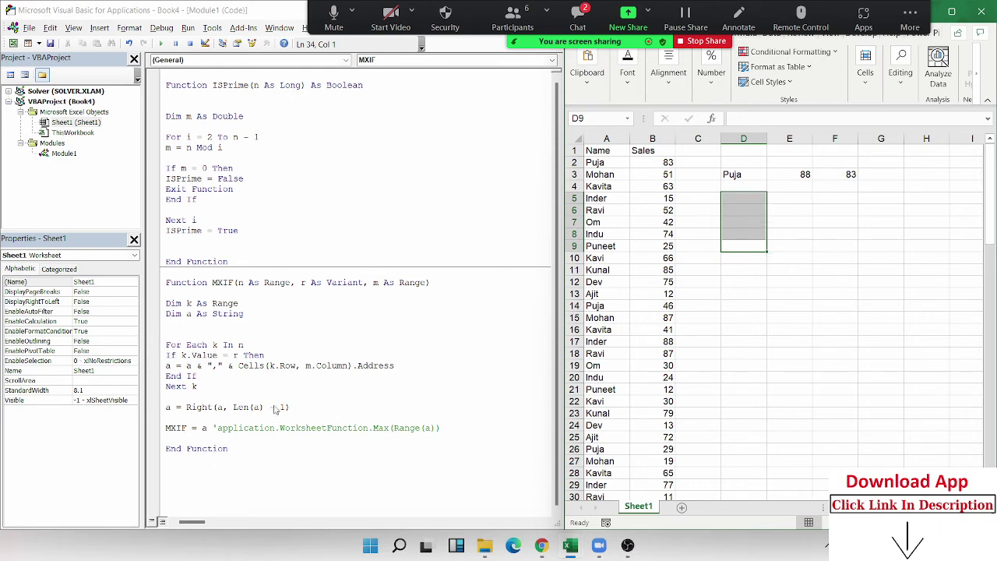
Remove the a ' comment so MXIF returns Application.WorksheetFunction.Max(Range(a)) again
click(217, 427)
key(BackSpace)
key(BackSpace)
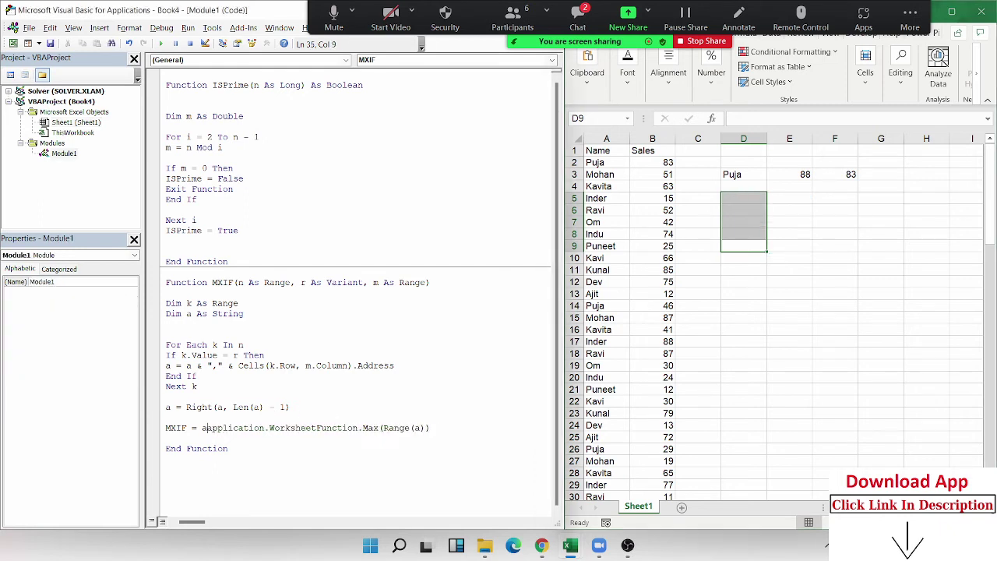
key(BackSpace)
key(End)
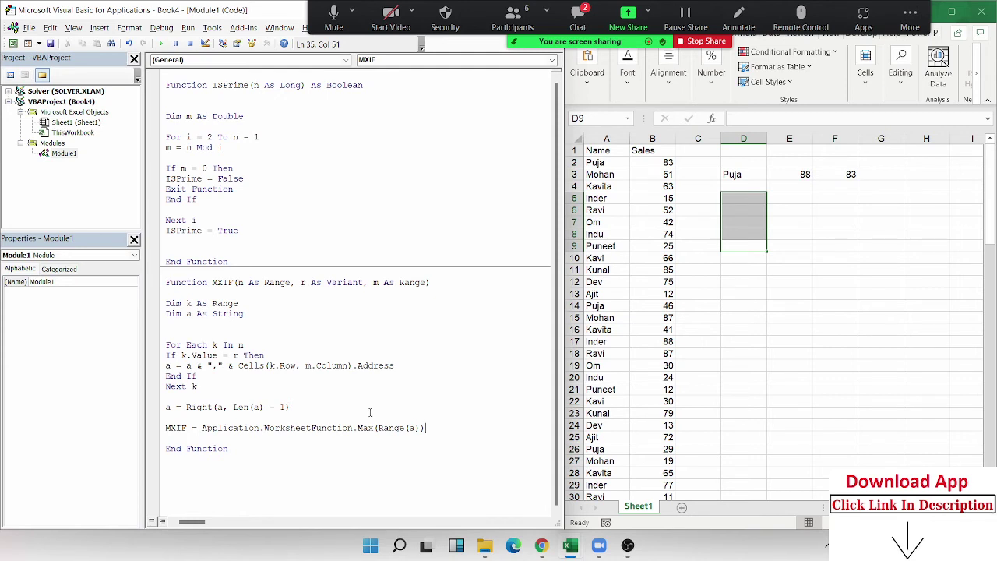
double_click(274, 366)
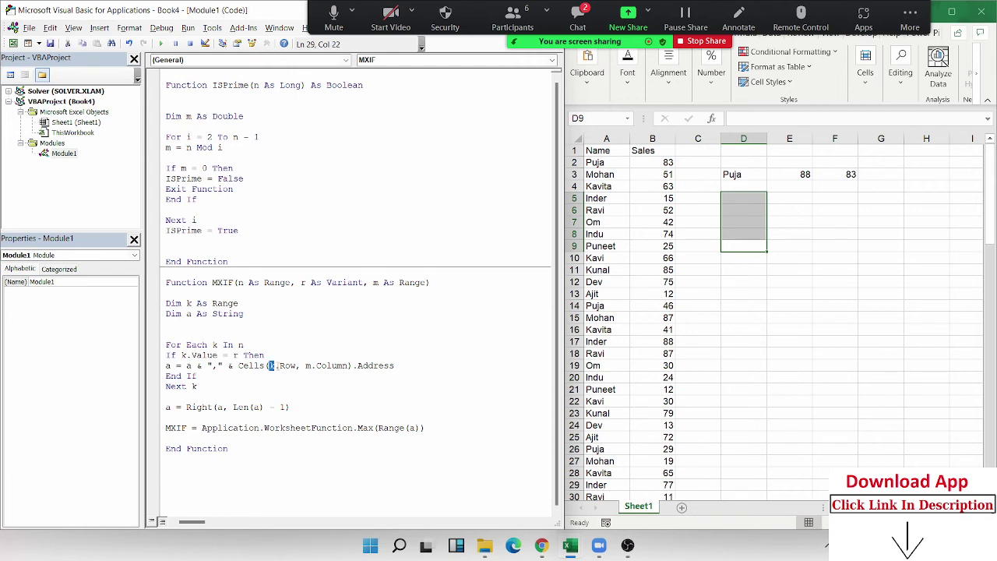
click(601, 246)
drag(596, 180, 613, 295)
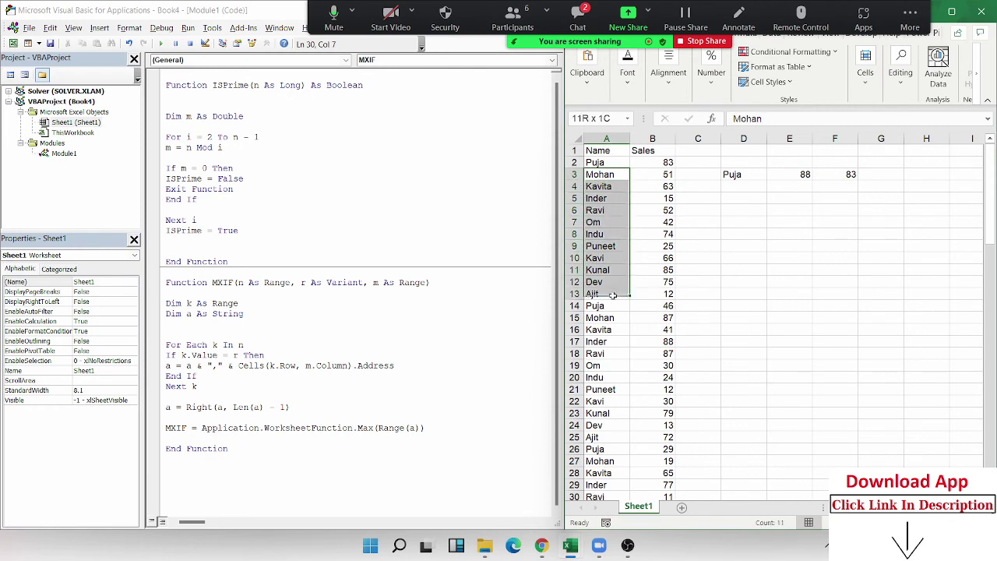
click(607, 224)
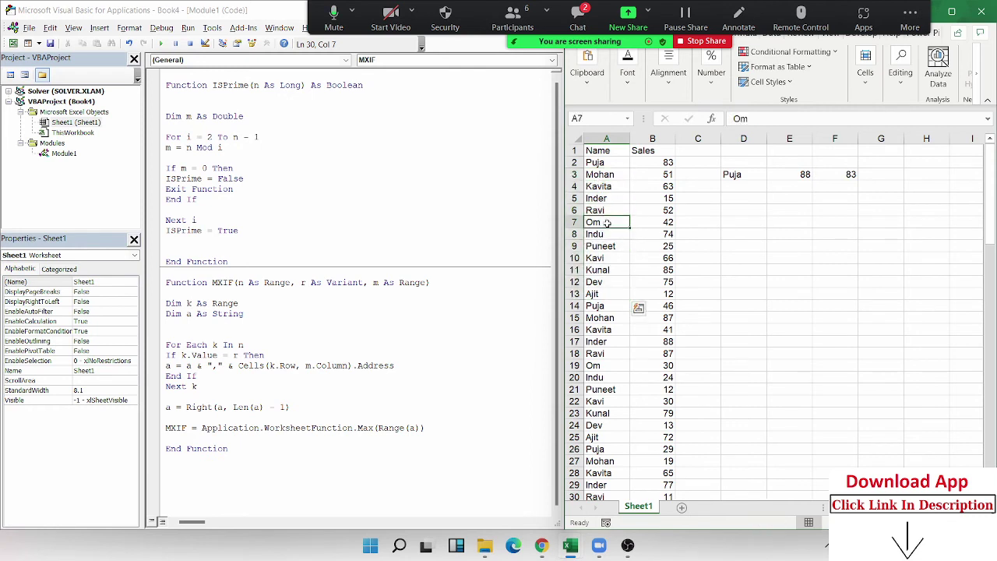
click(653, 198)
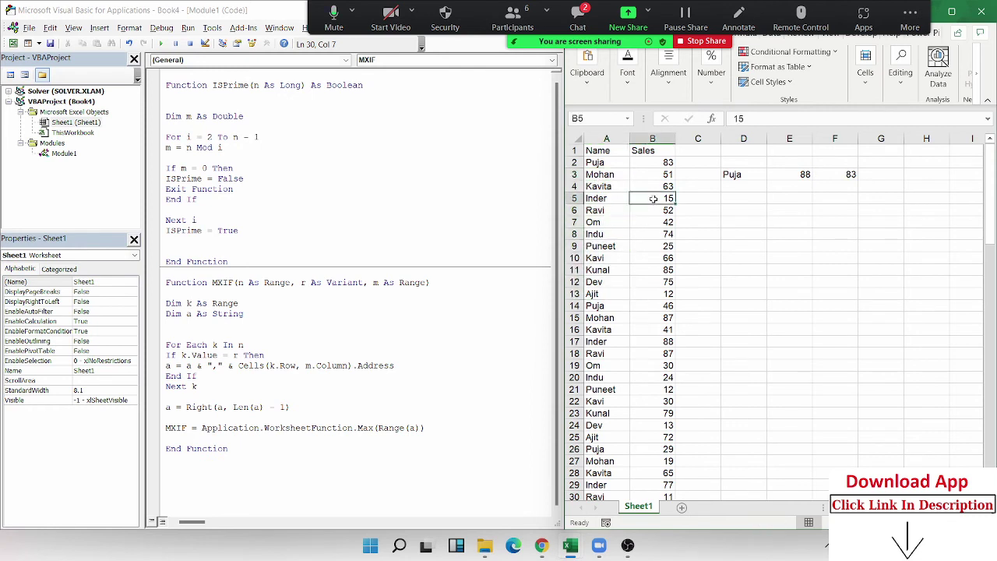
click(577, 17)
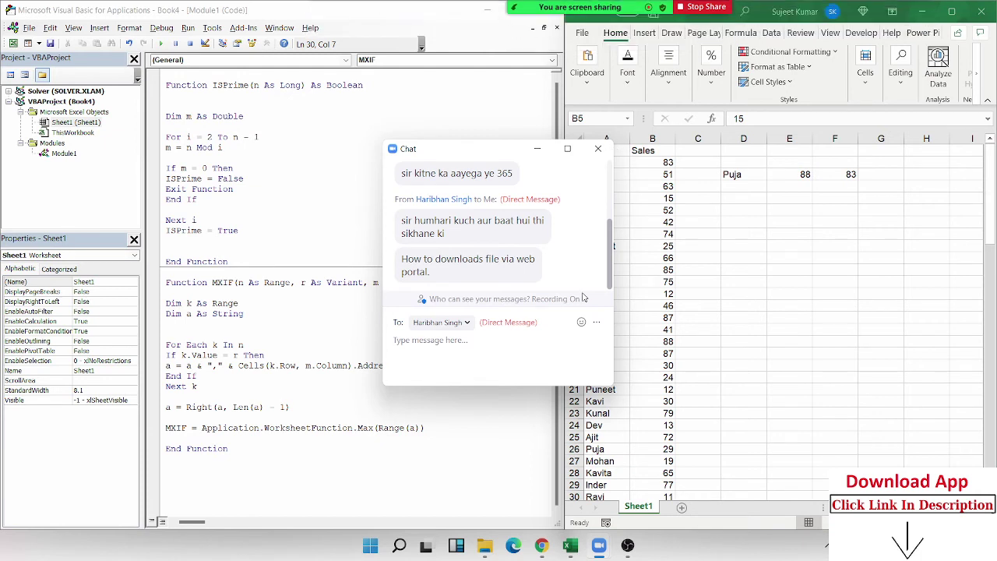
click(598, 148)
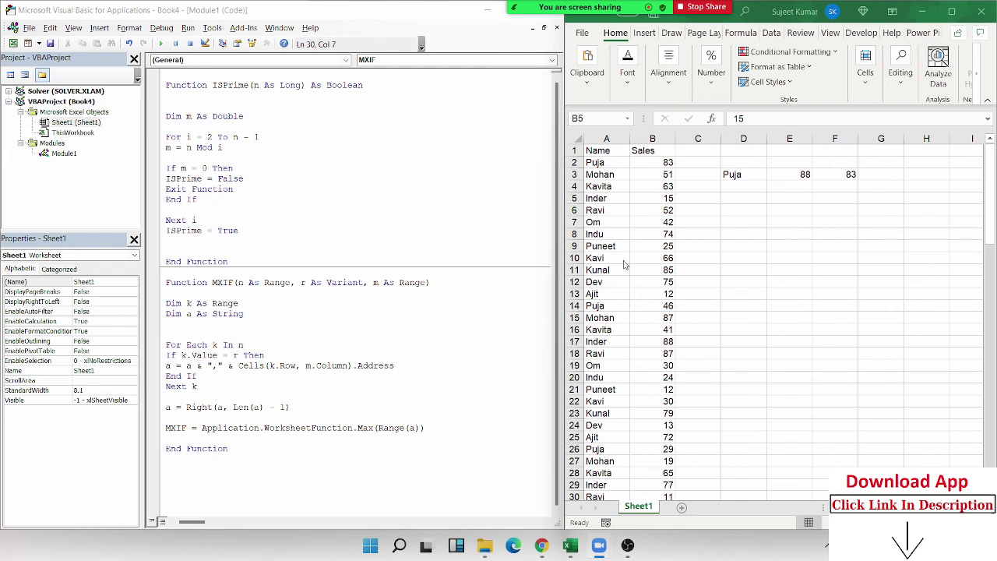
key(alt+F11)
drag(606, 267, 697, 258)
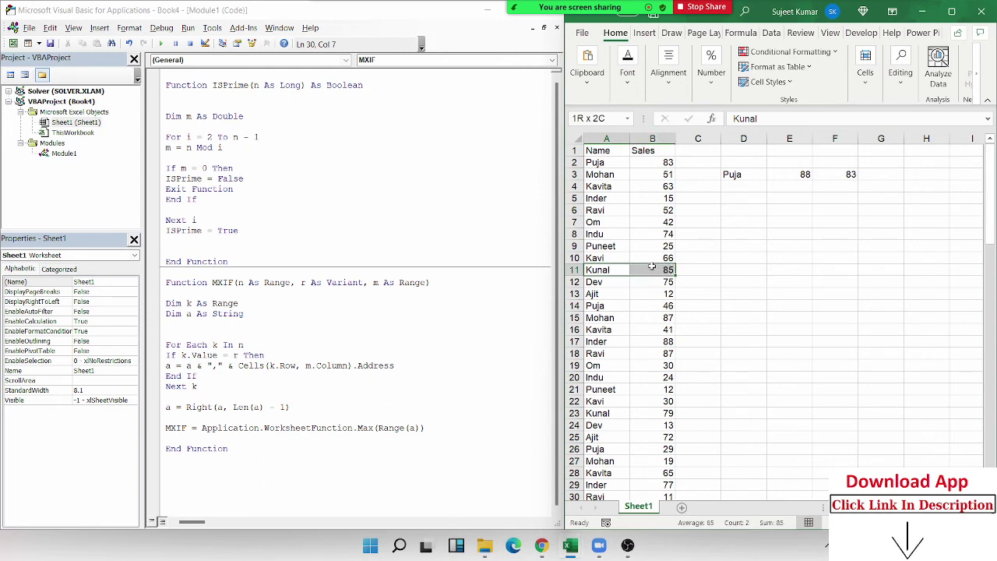
drag(971, 170, 969, 305)
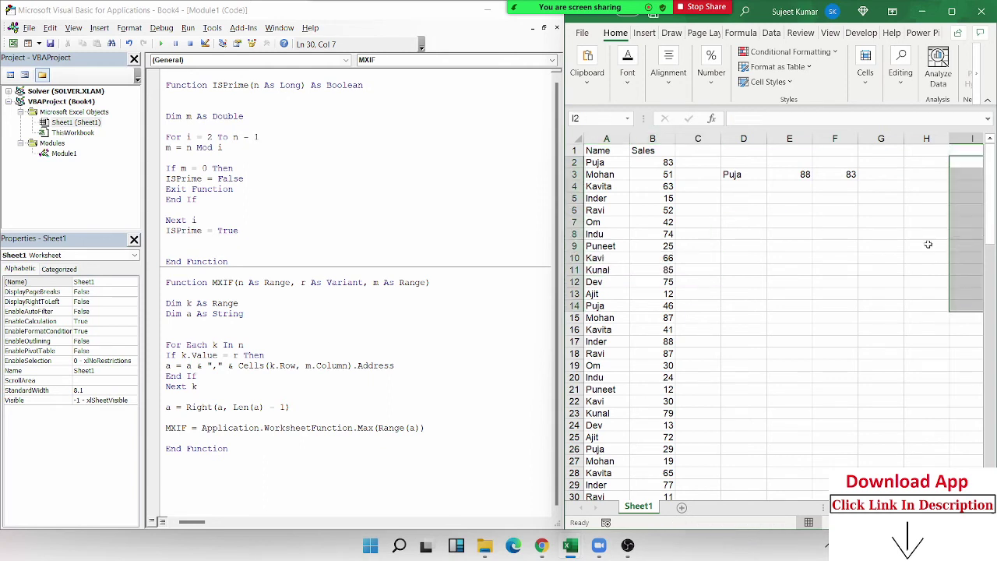
drag(883, 150, 890, 297)
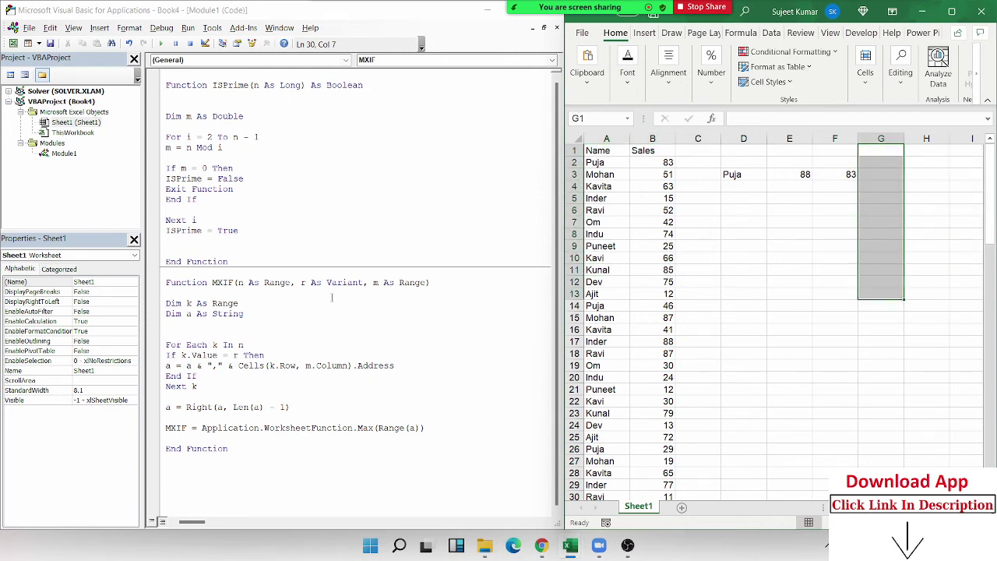
drag(373, 282, 425, 283)
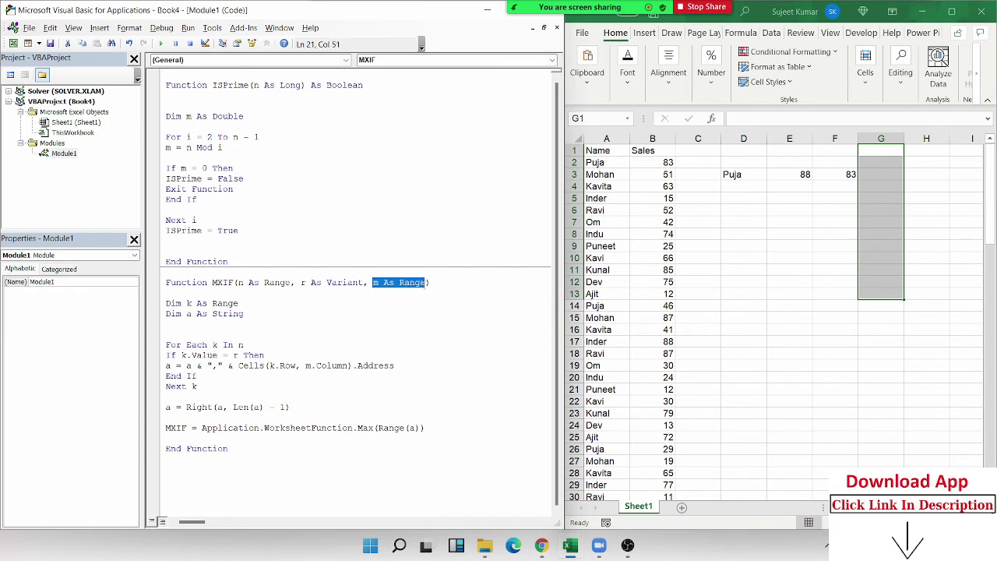
double_click(306, 365)
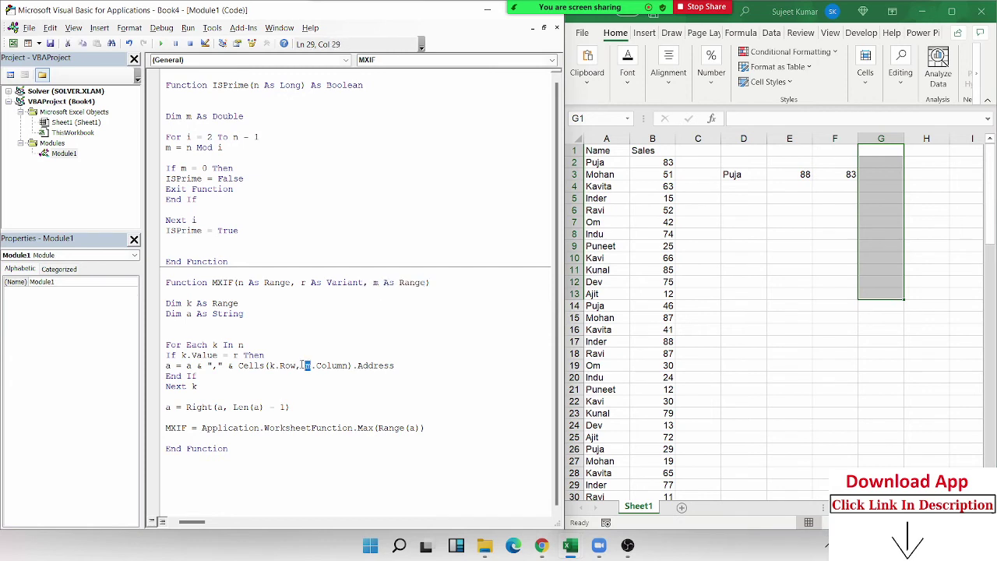
drag(220, 344, 232, 344)
drag(678, 224, 658, 317)
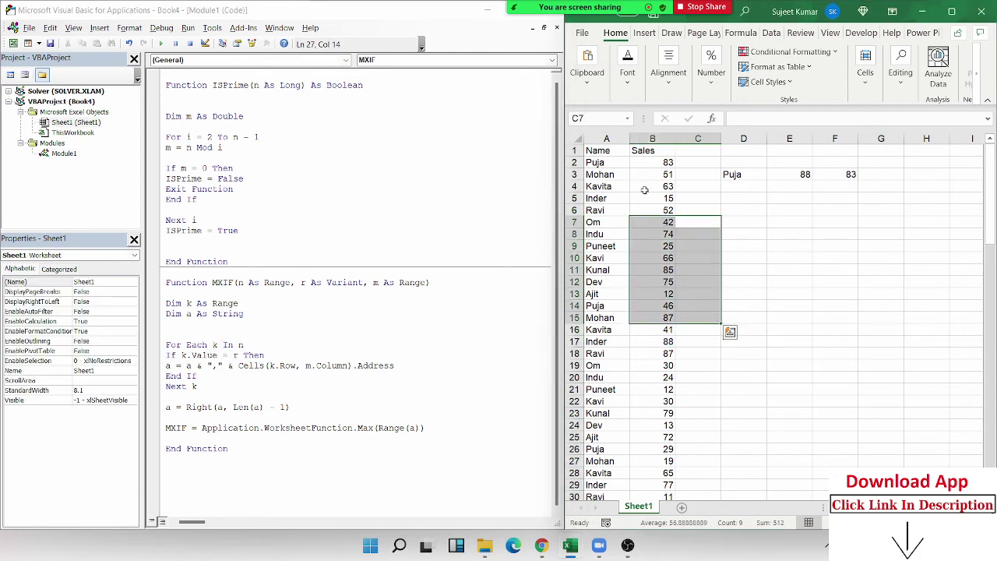
drag(644, 190, 654, 324)
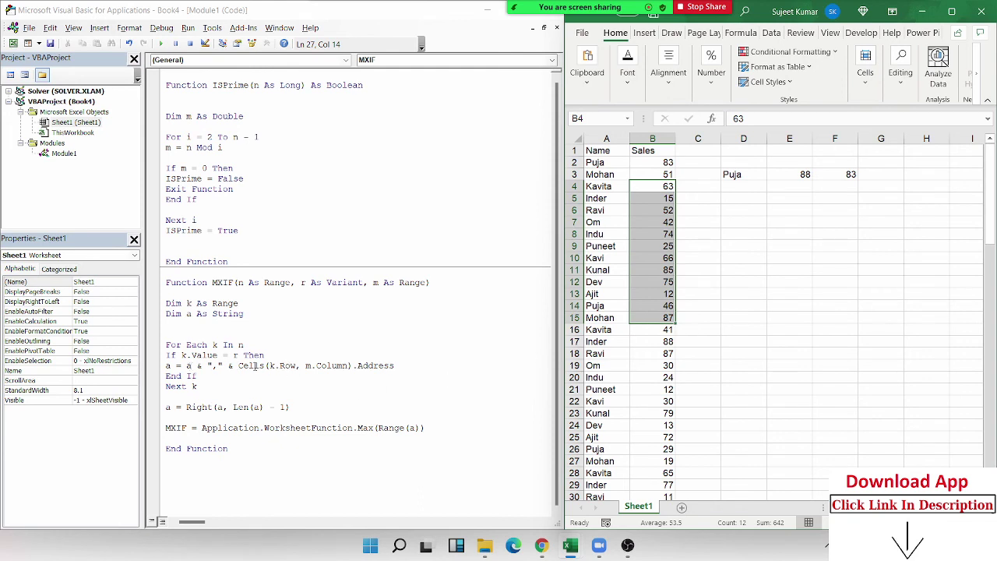
drag(269, 365, 296, 365)
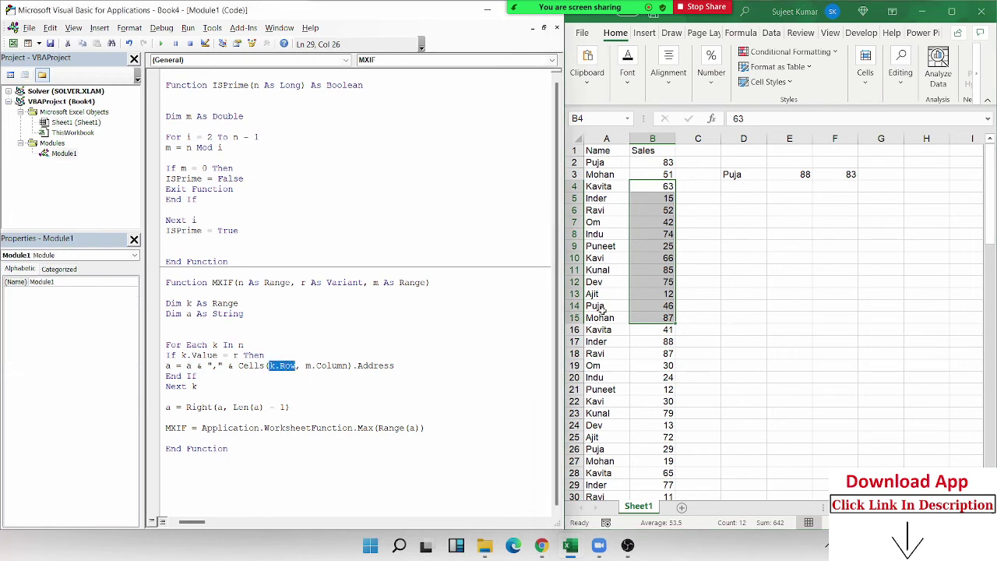
click(589, 330)
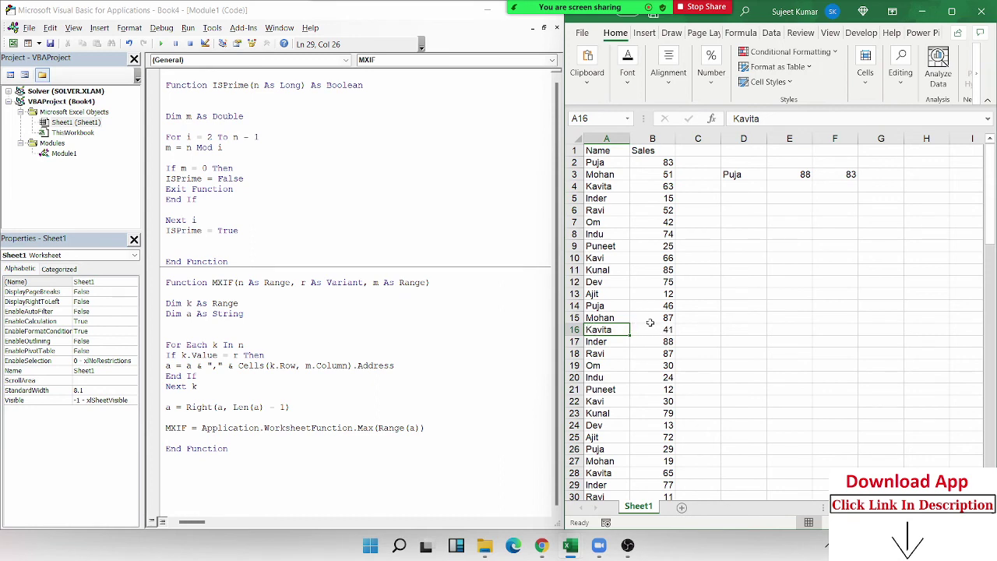
click(651, 328)
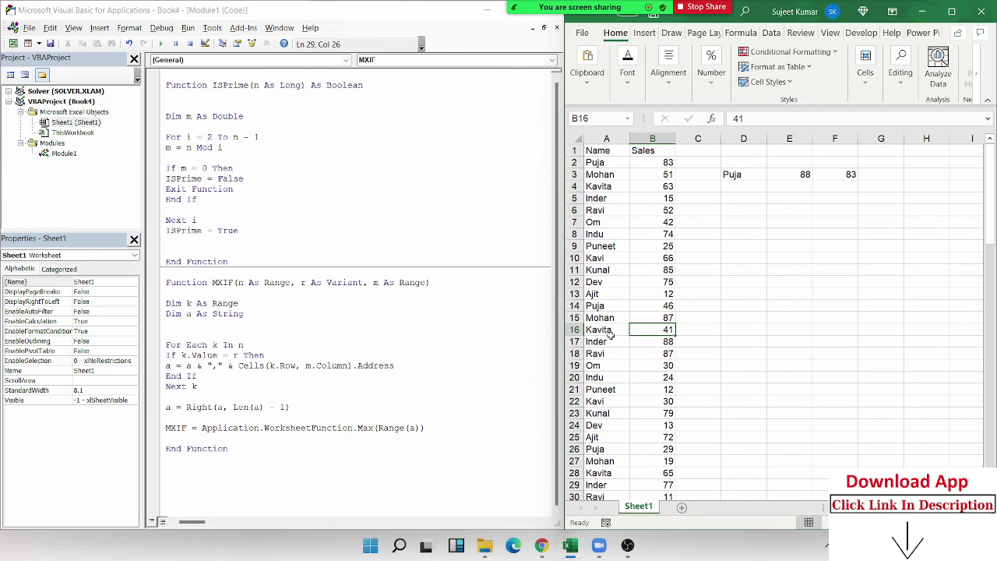
click(595, 310)
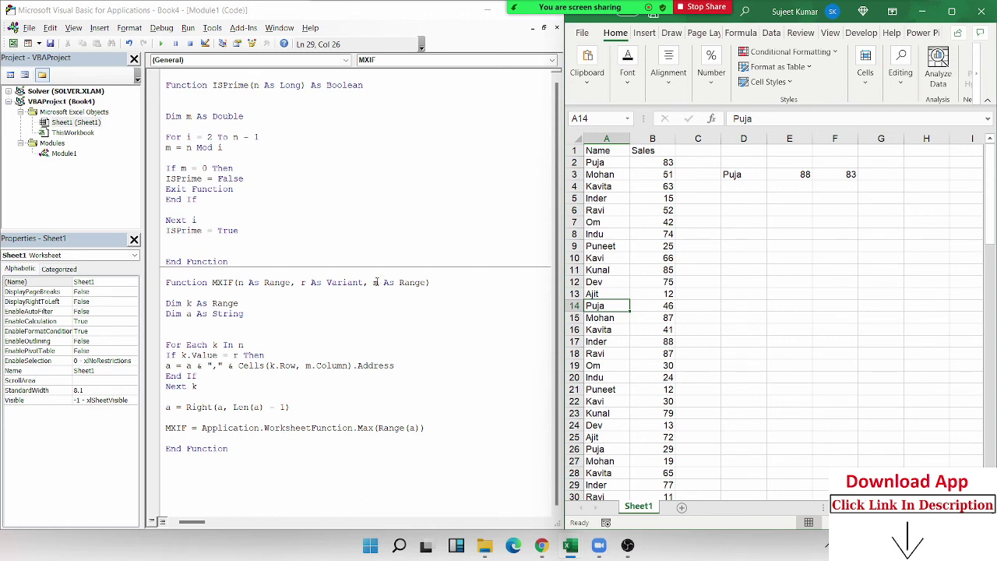
drag(373, 282, 426, 281)
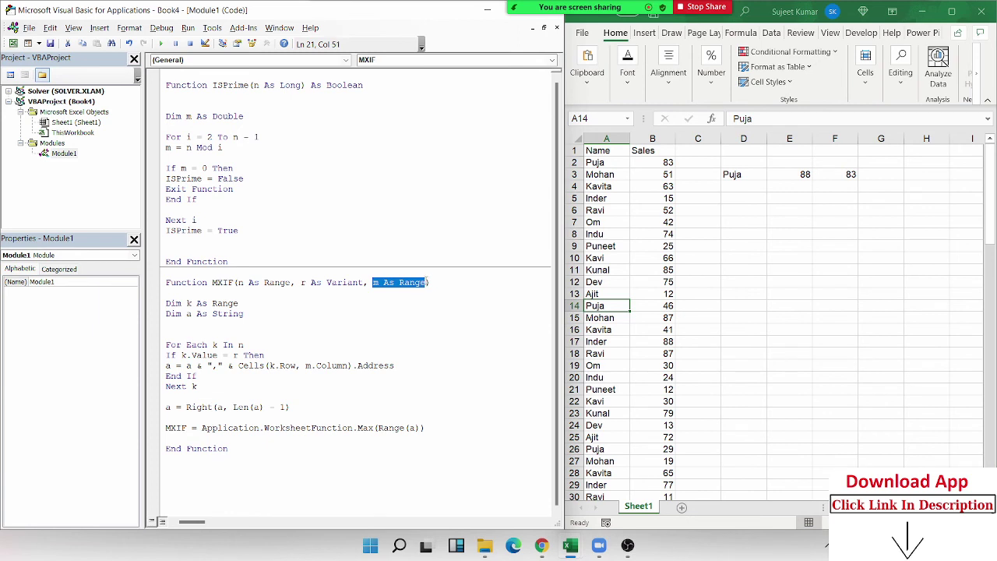
click(390, 456)
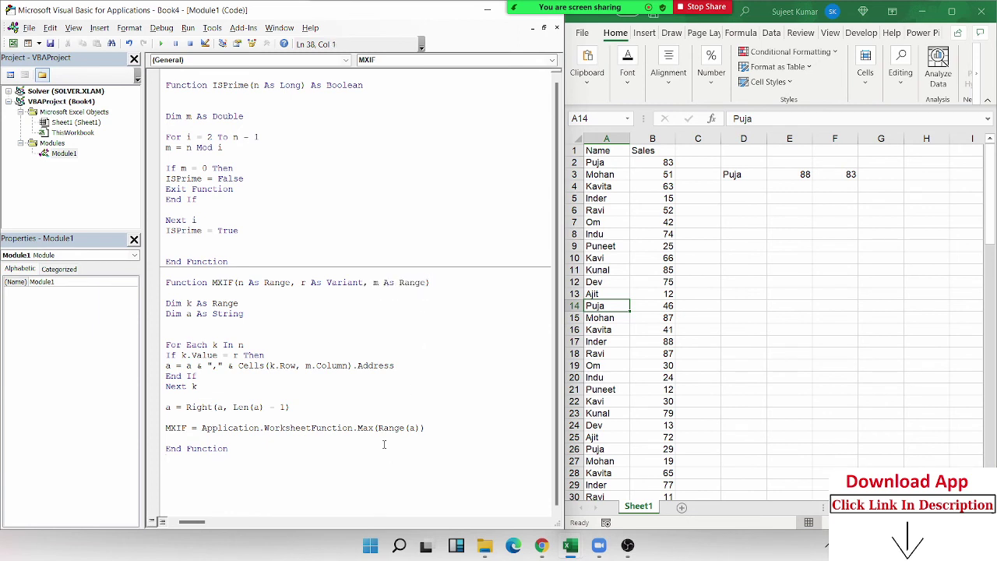
Briefly open and close the Zoom participants list
mouse_move(507, 25)
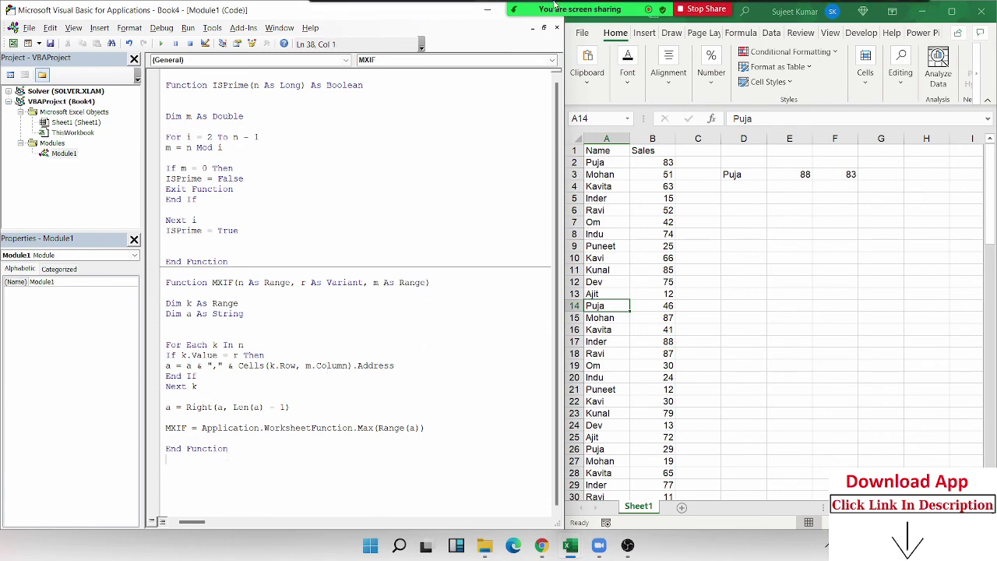
click(508, 26)
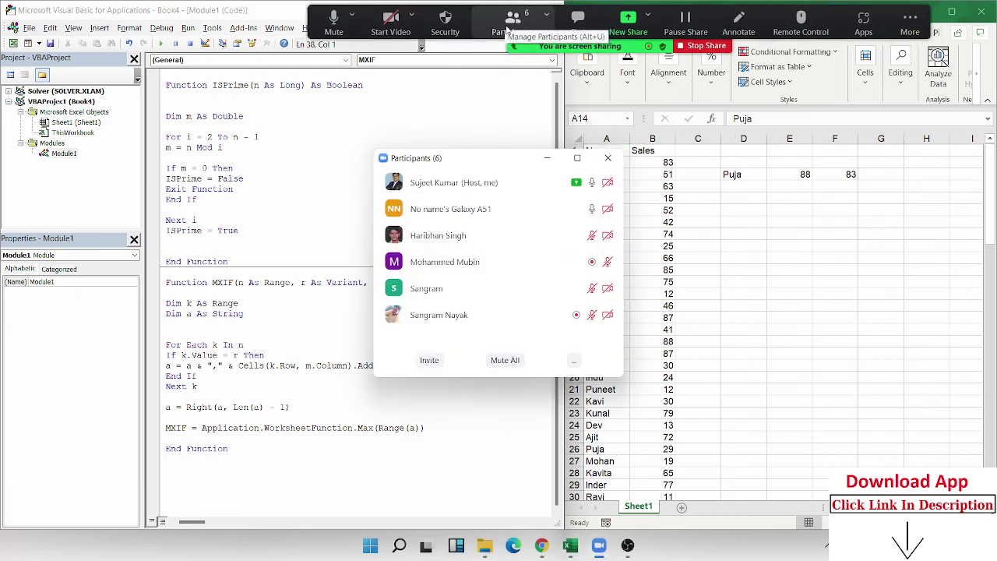
mouse_move(513, 300)
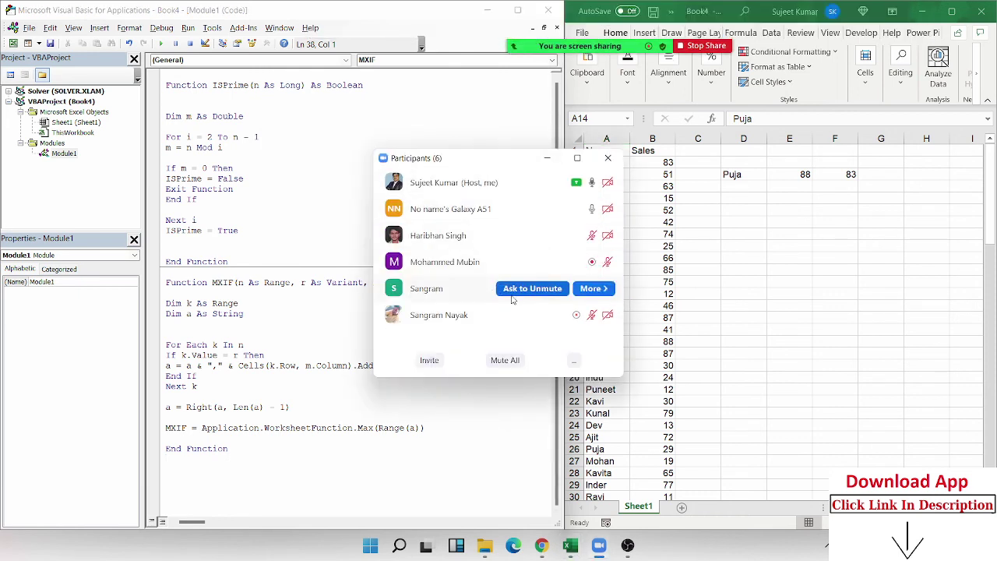
mouse_move(602, 218)
click(616, 160)
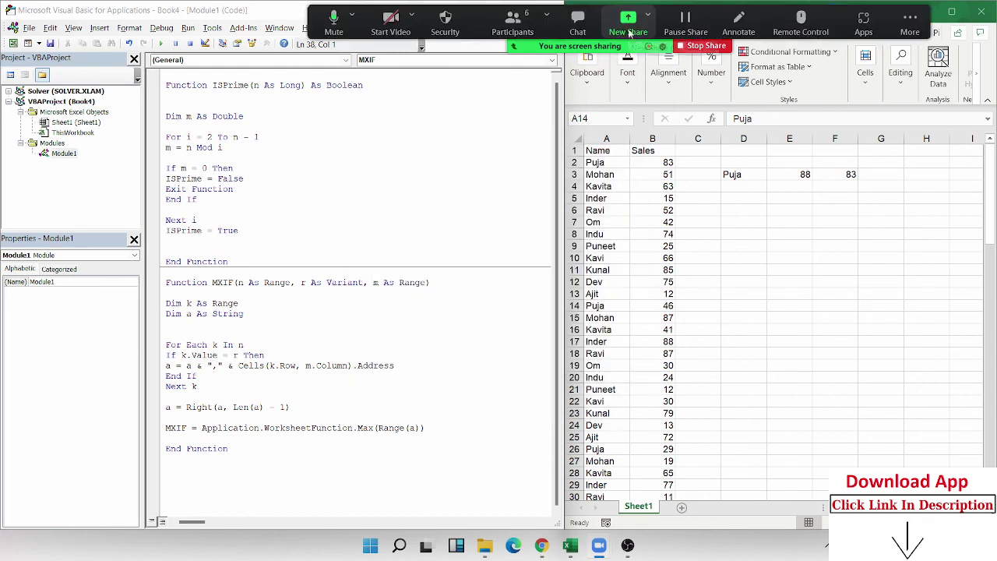
Scroll back through the Zoom meeting chat, then close it
click(576, 24)
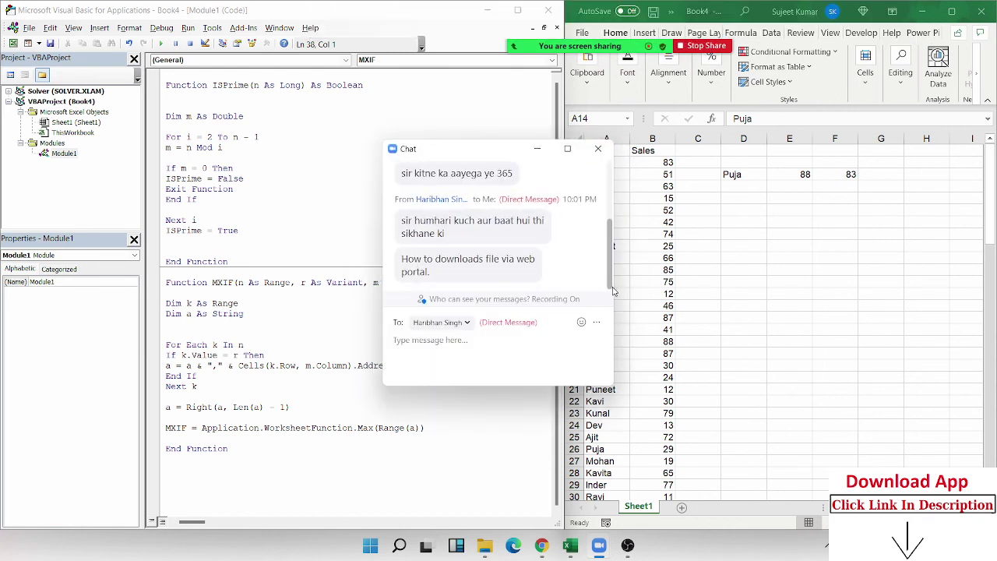
scroll(613, 257, up, 1)
scroll(614, 238, up, 1)
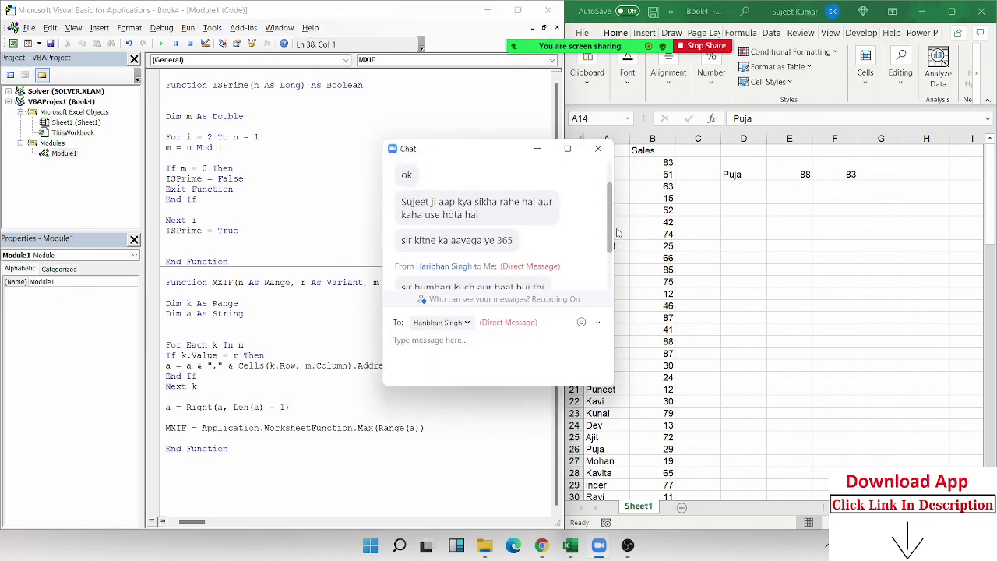
scroll(618, 230, up, 1)
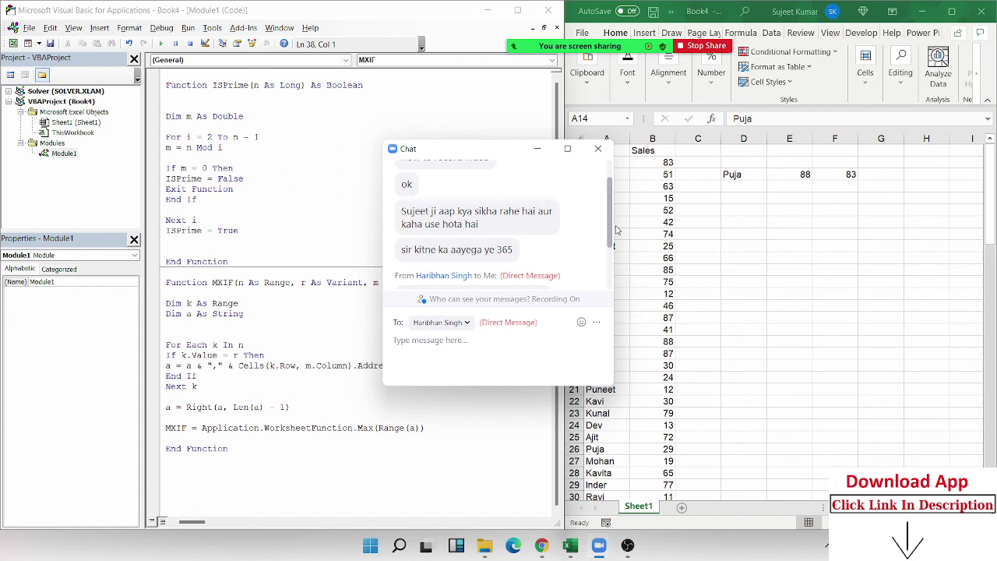
scroll(616, 230, up, 1)
scroll(617, 233, down, 3)
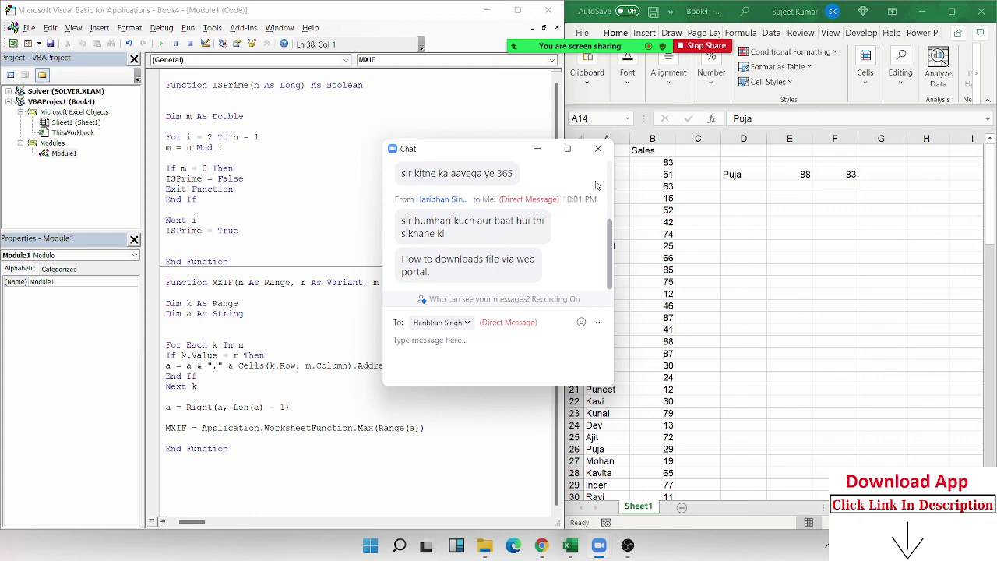
click(597, 148)
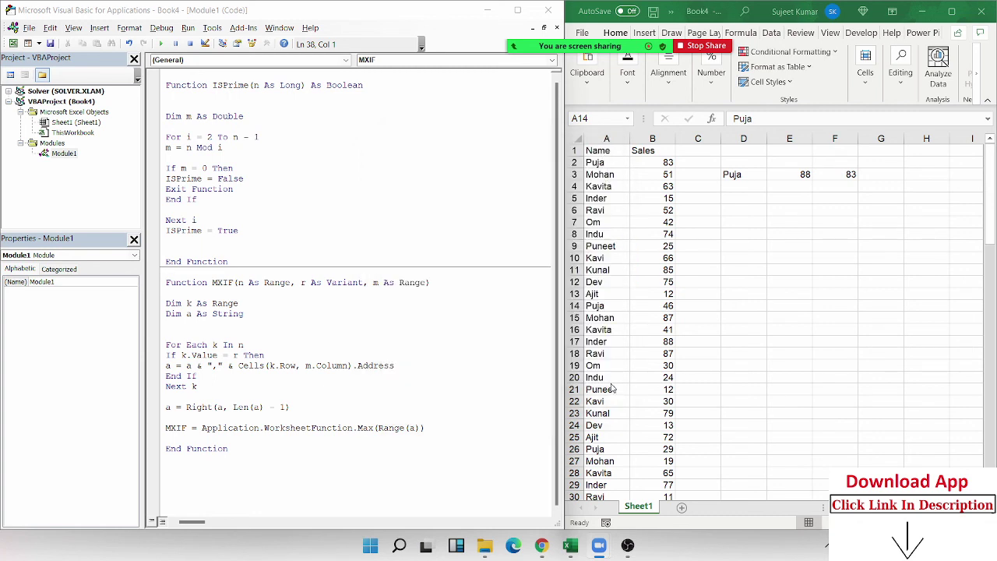
Reopen the participants list showing all six attendees
mouse_move(541, 545)
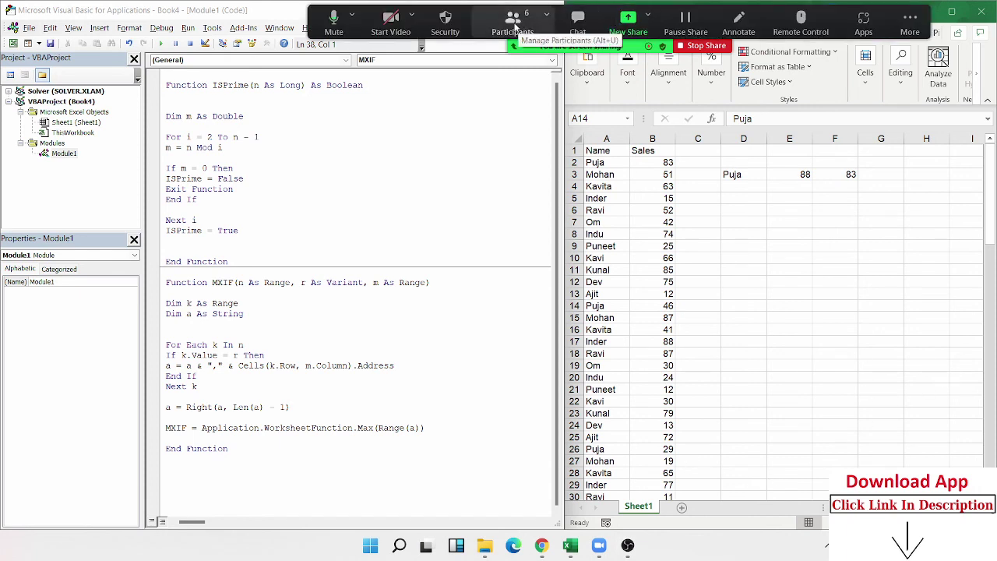
click(512, 23)
mouse_move(615, 254)
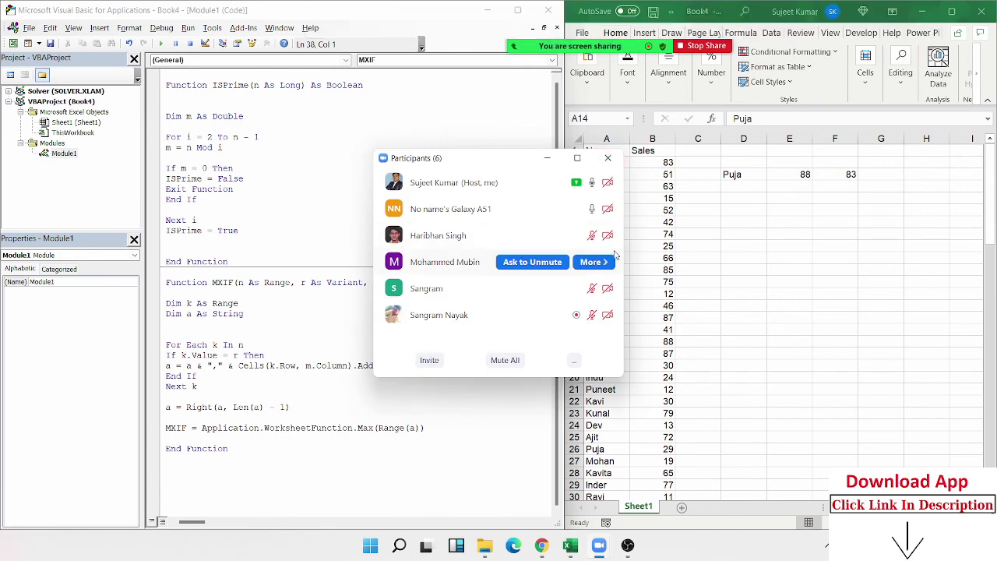